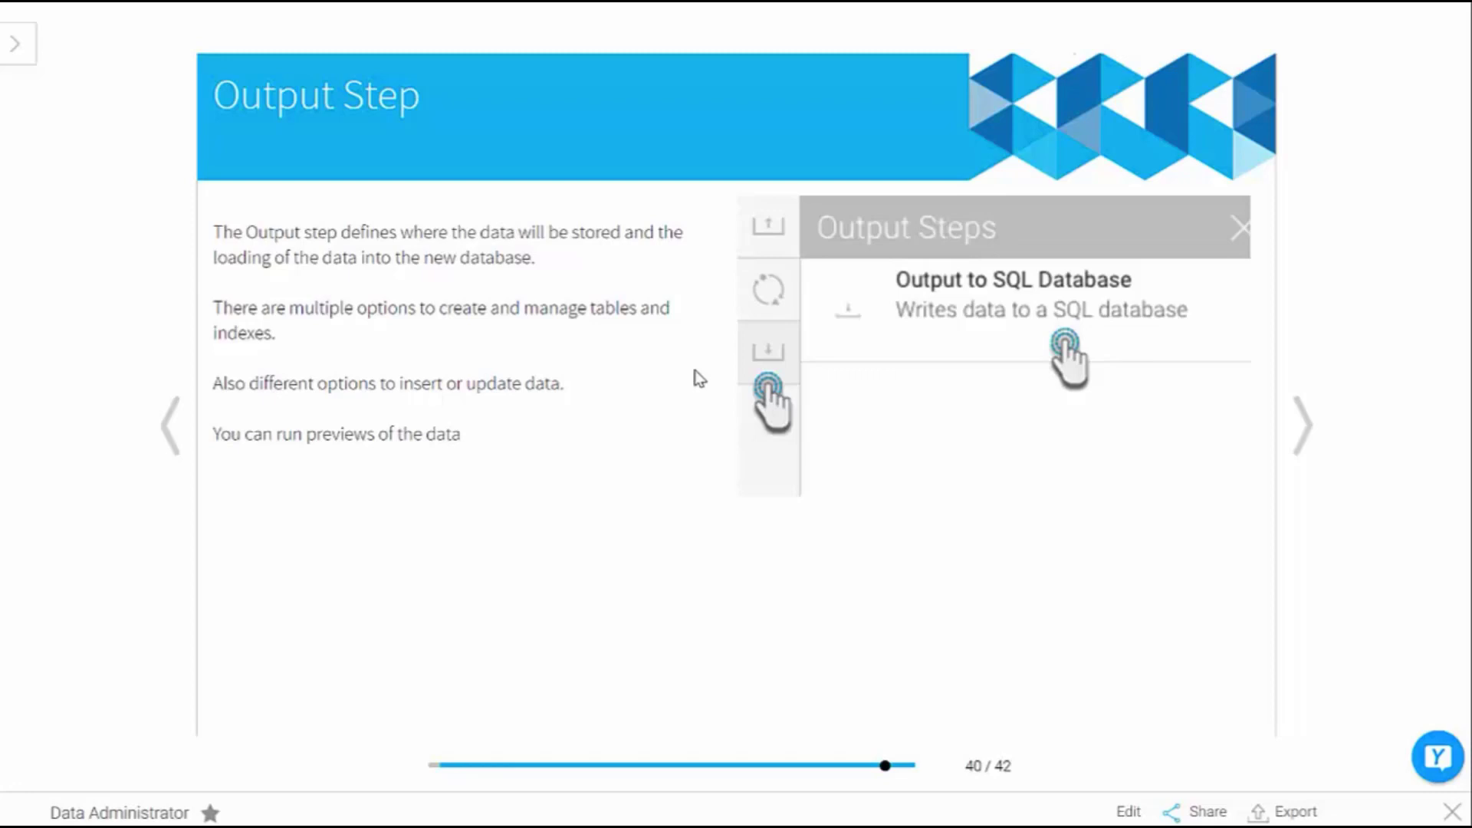
Close the Data Administrator storyboard and open the Draft Transformation flow for editing
left_click(1445, 818)
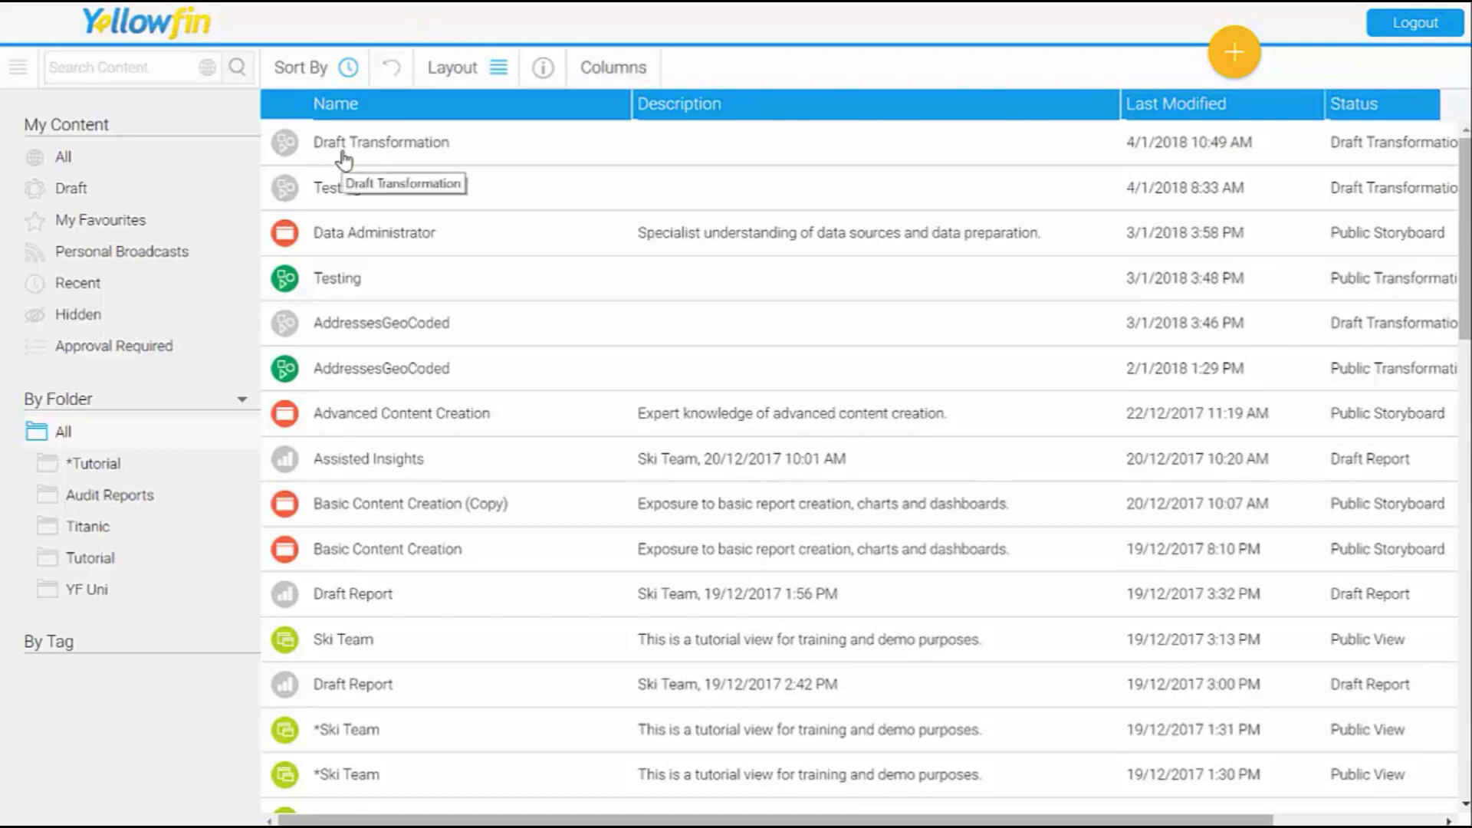
left_click(349, 148)
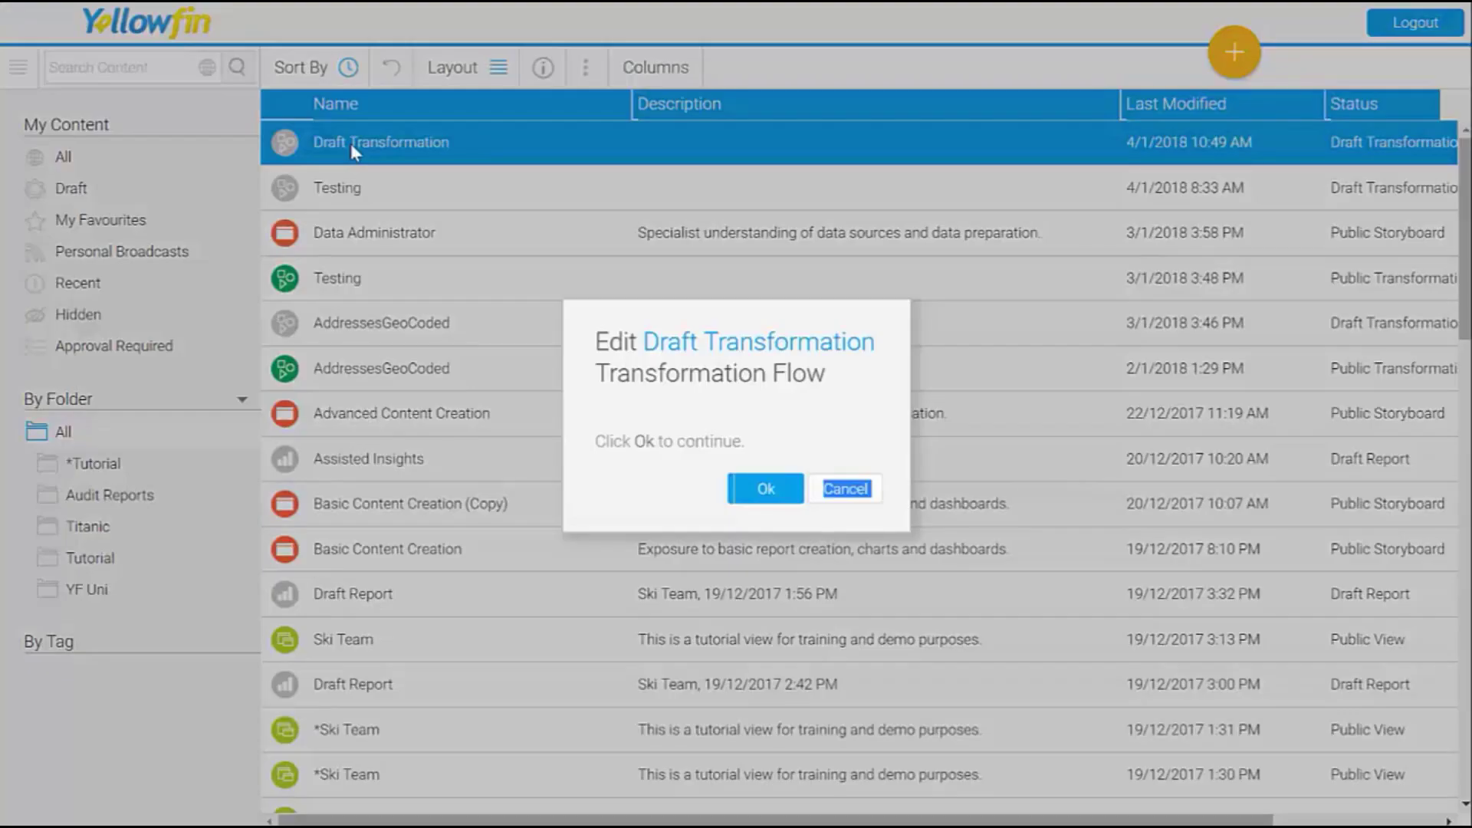
left_click(776, 489)
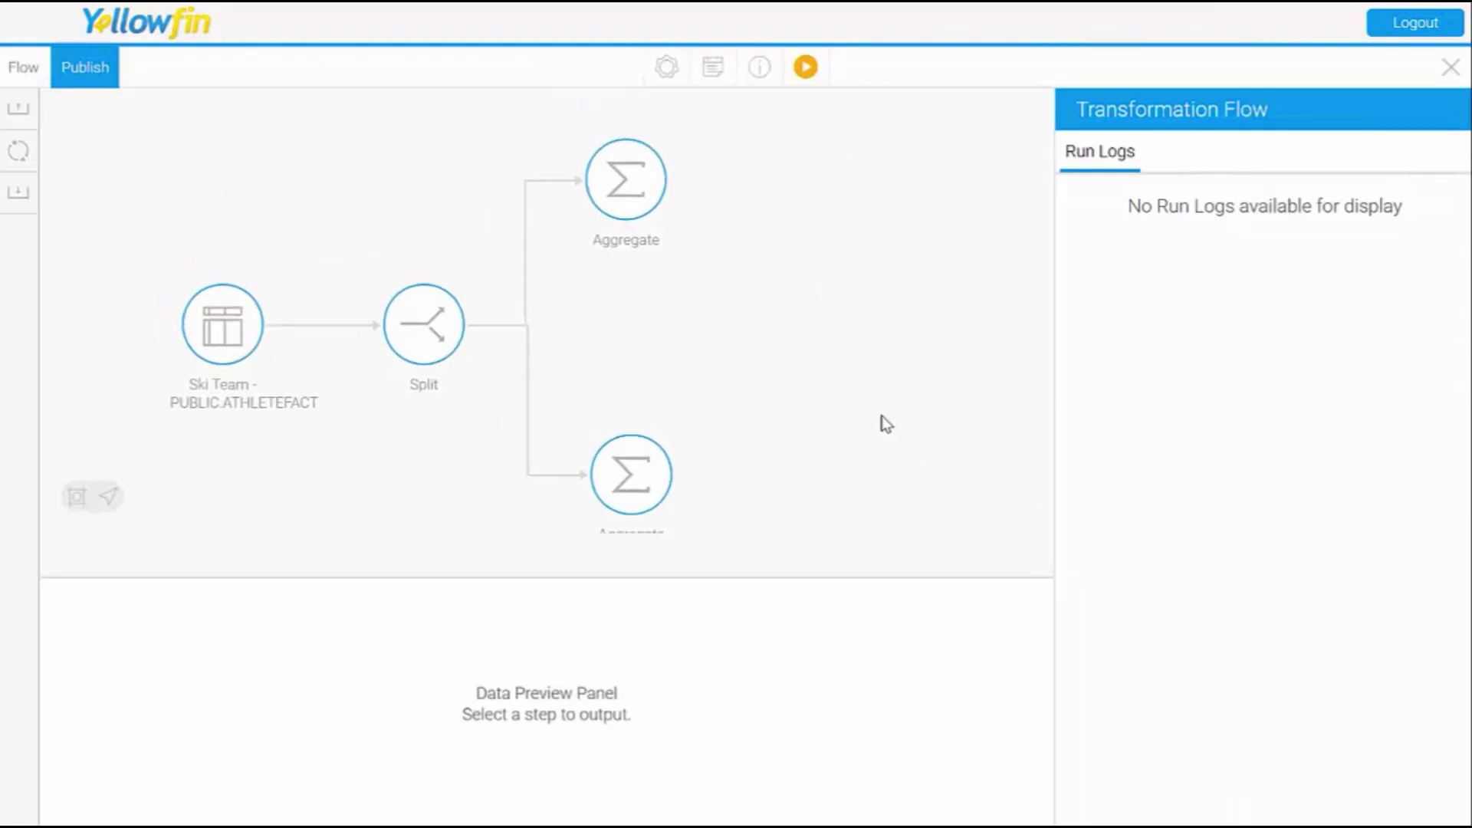
Review the fields selected for extraction in the Ski Team - PUBLIC.ATHLETEFACT input step and apply its configuration to load the data preview
left_click(216, 338)
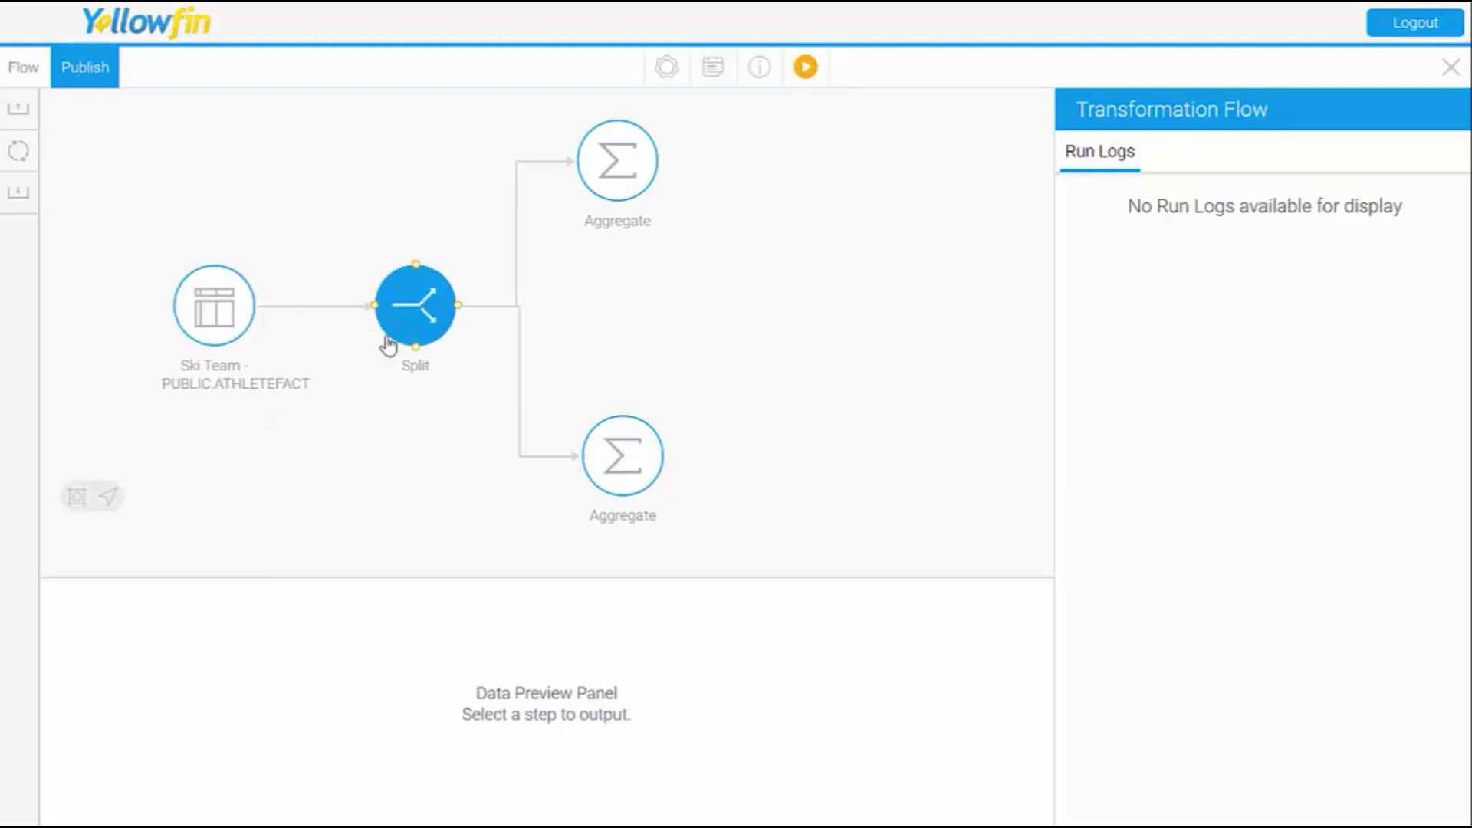
left_click(426, 309)
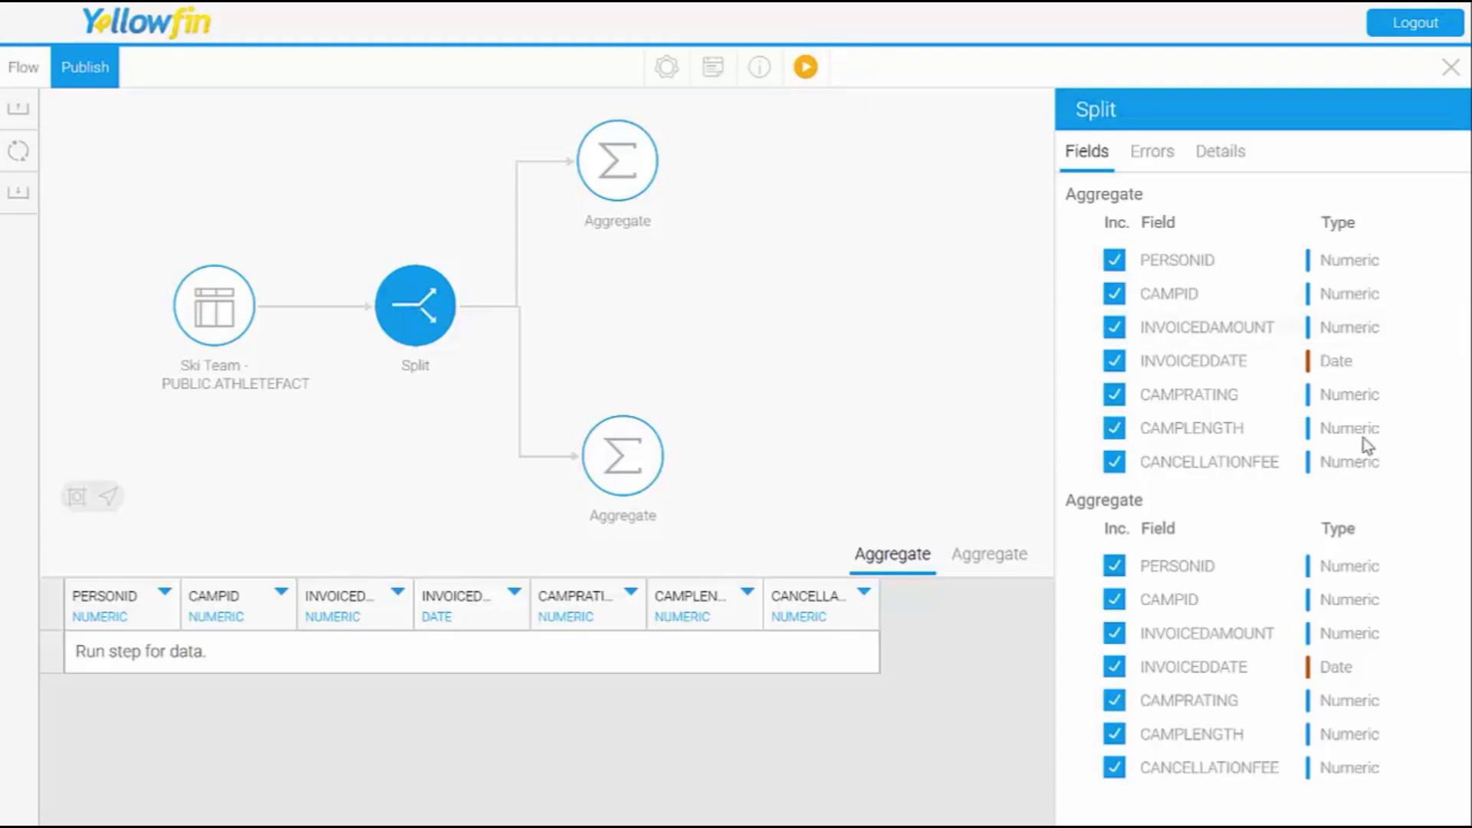
left_click(203, 321)
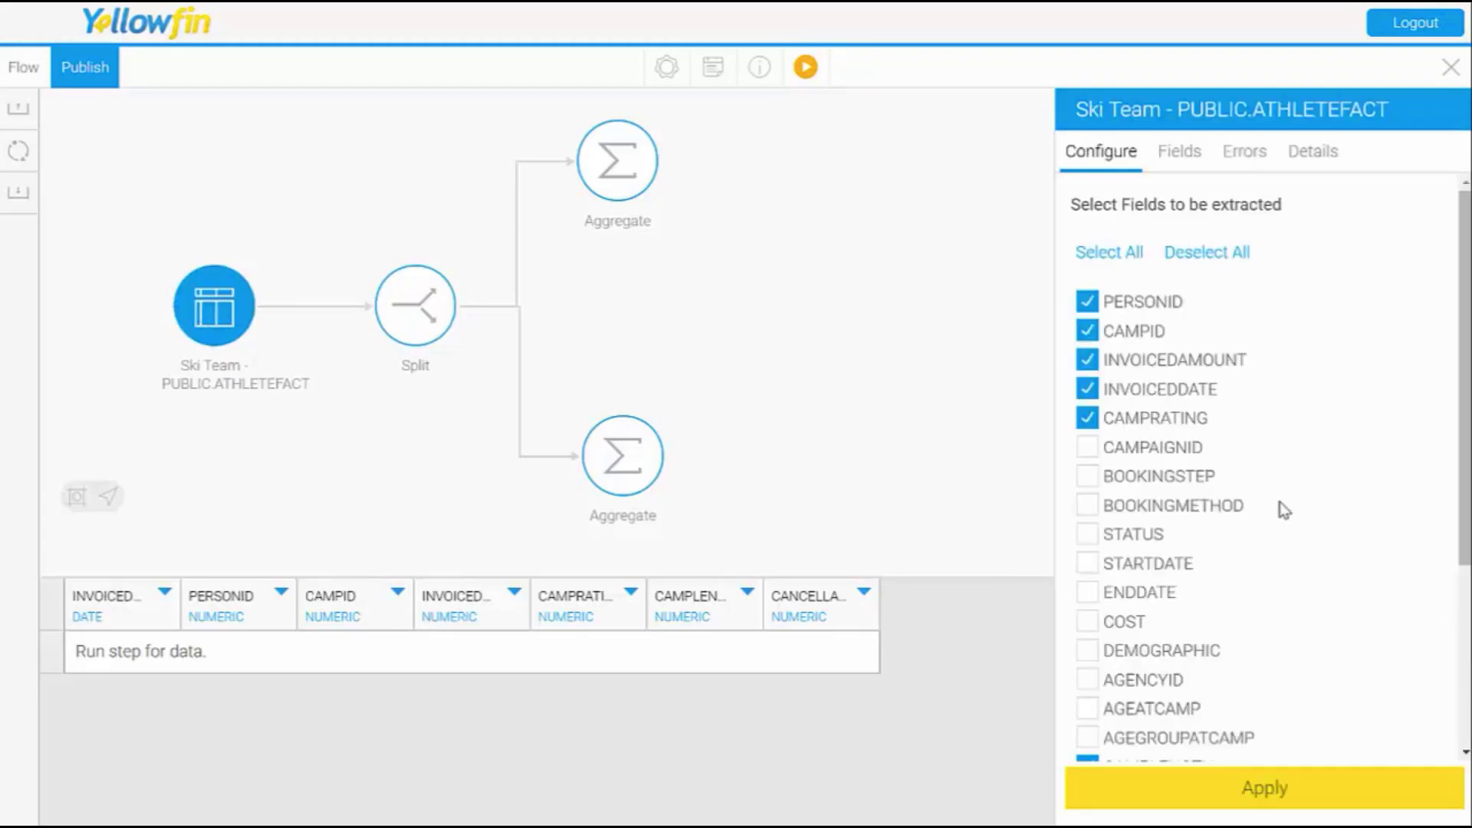
scroll(1258, 651, "down", 3)
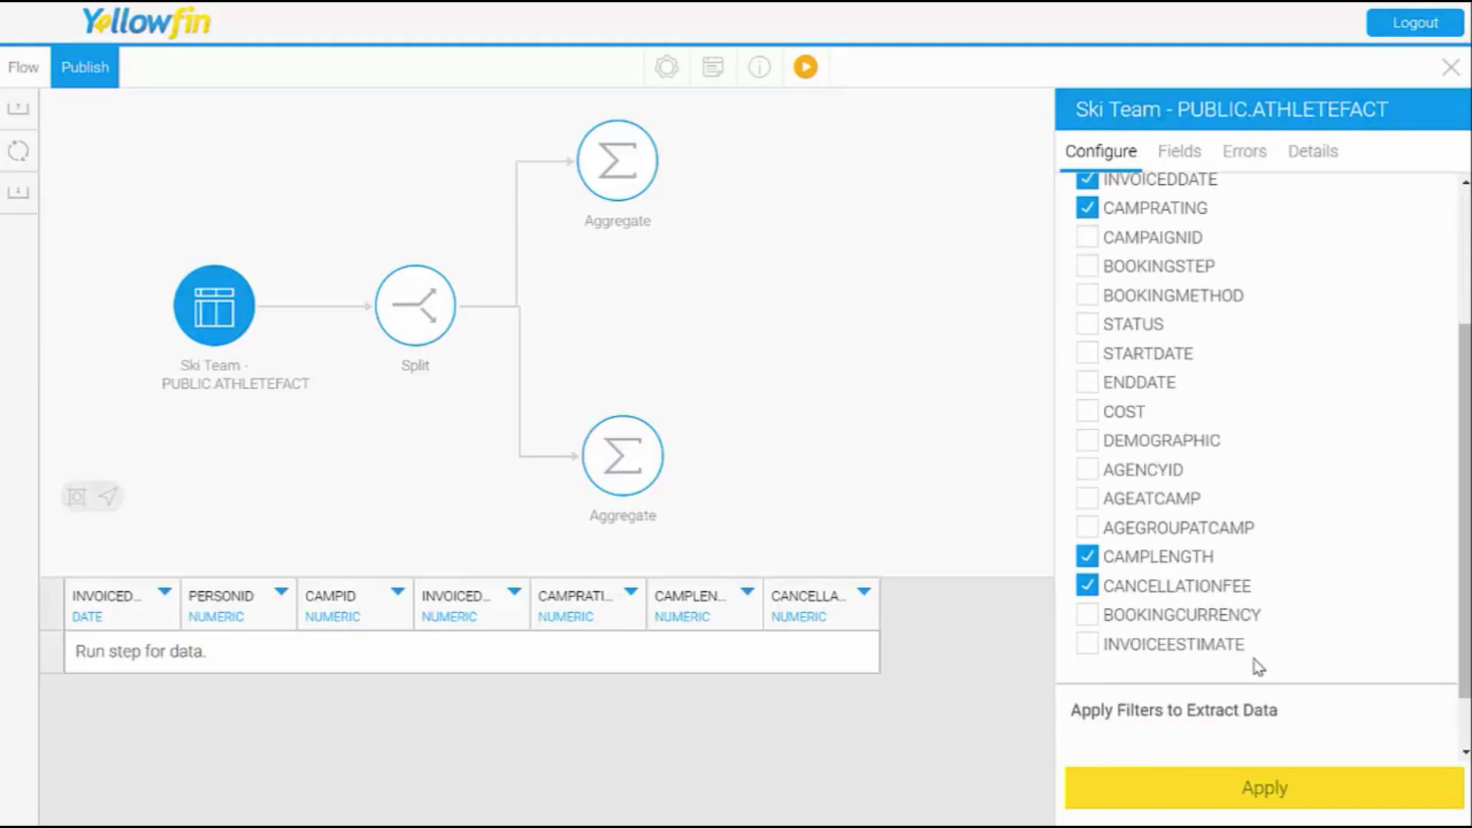
left_click(1266, 790)
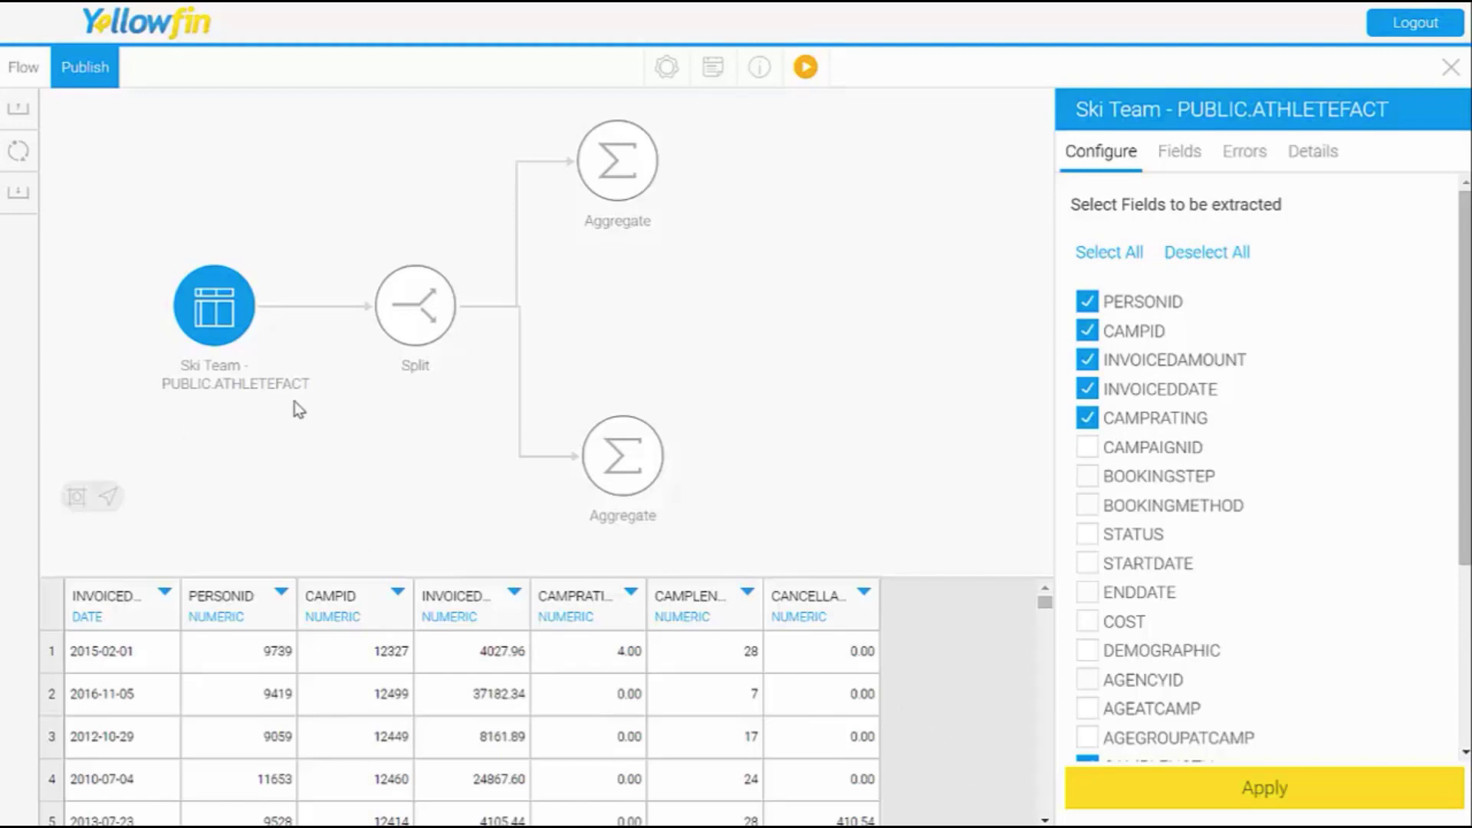
Check the Split step and the upper Aggregate step's INVOICEDDATE setting, and apply that Aggregate step's configuration
left_click(406, 299)
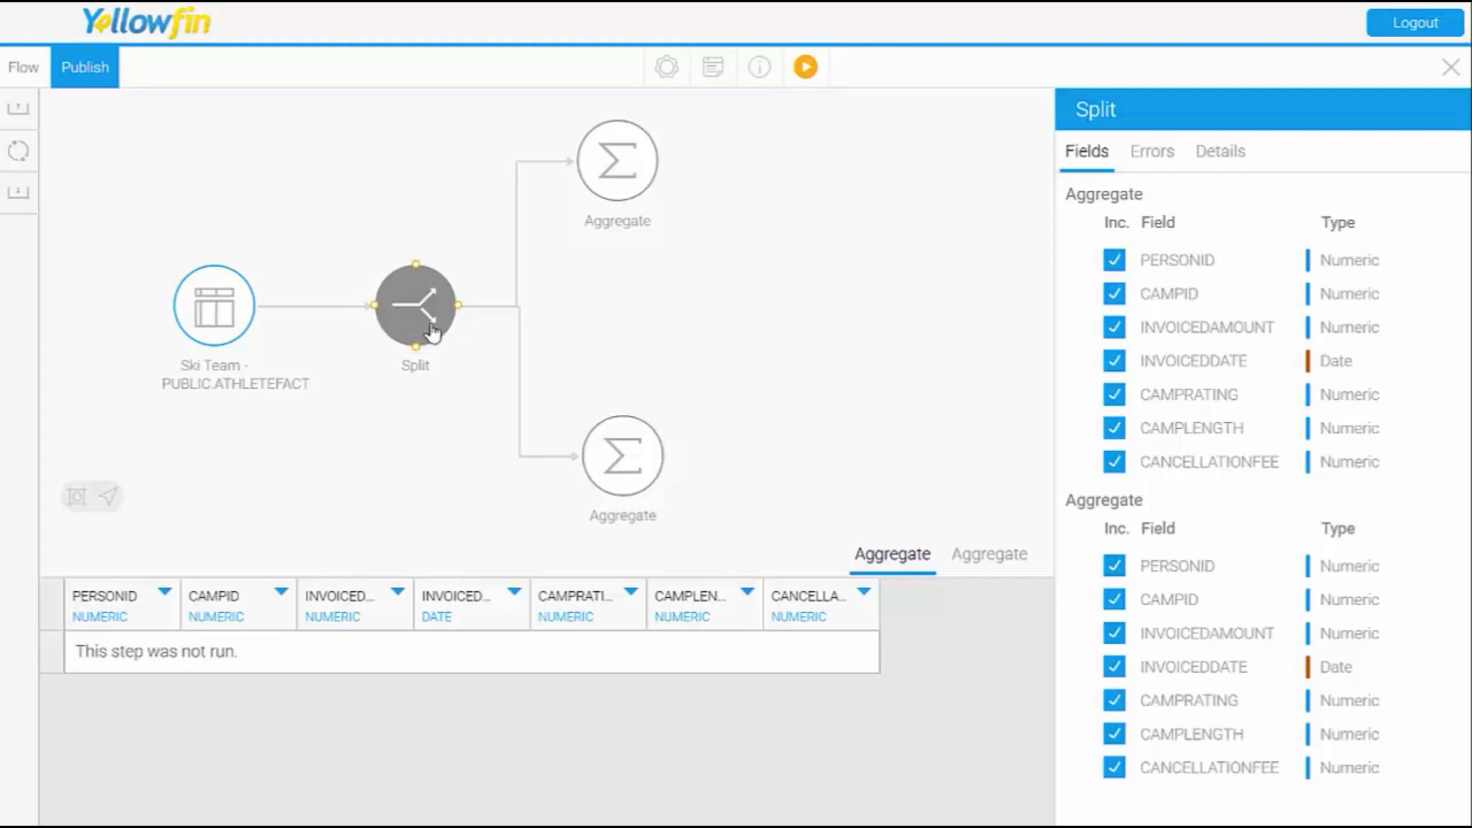
left_click(619, 171)
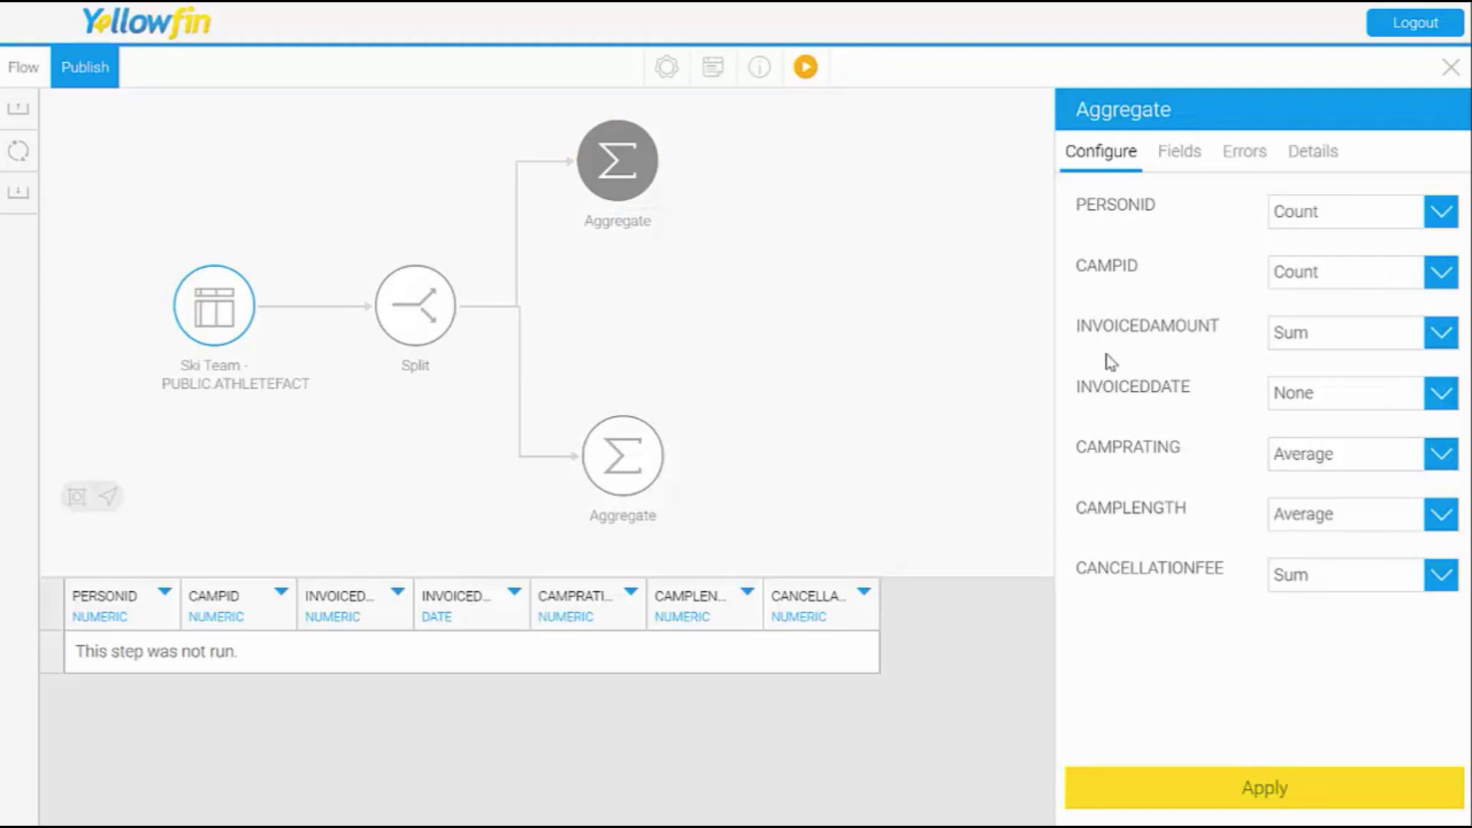
left_click_drag(1081, 387, 1193, 389)
left_click(1223, 402)
left_click(1296, 798)
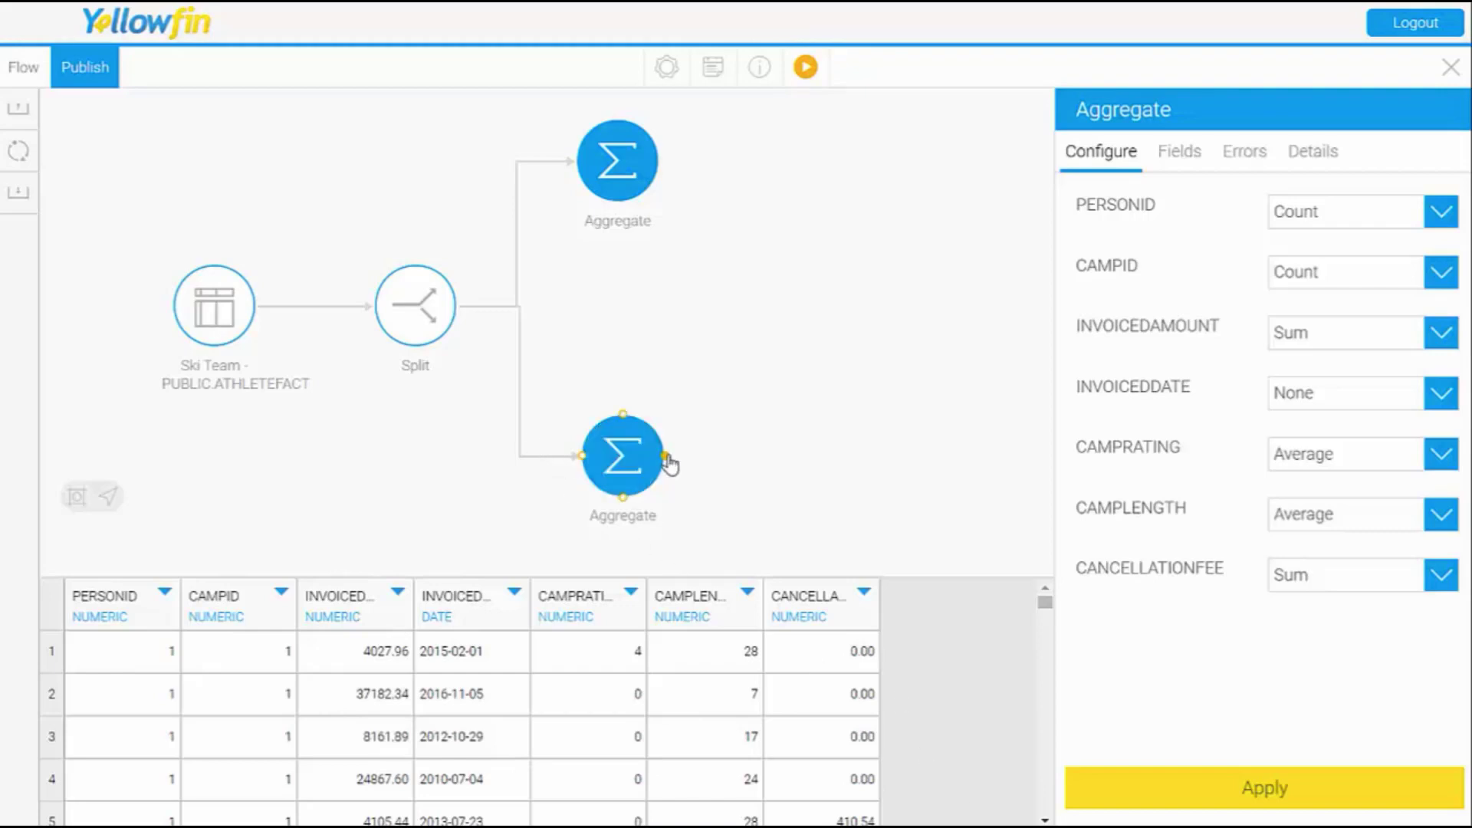
Review the INVOICEDDATE and CAMPID settings of the lower Aggregate step and apply its configuration
left_click(629, 469)
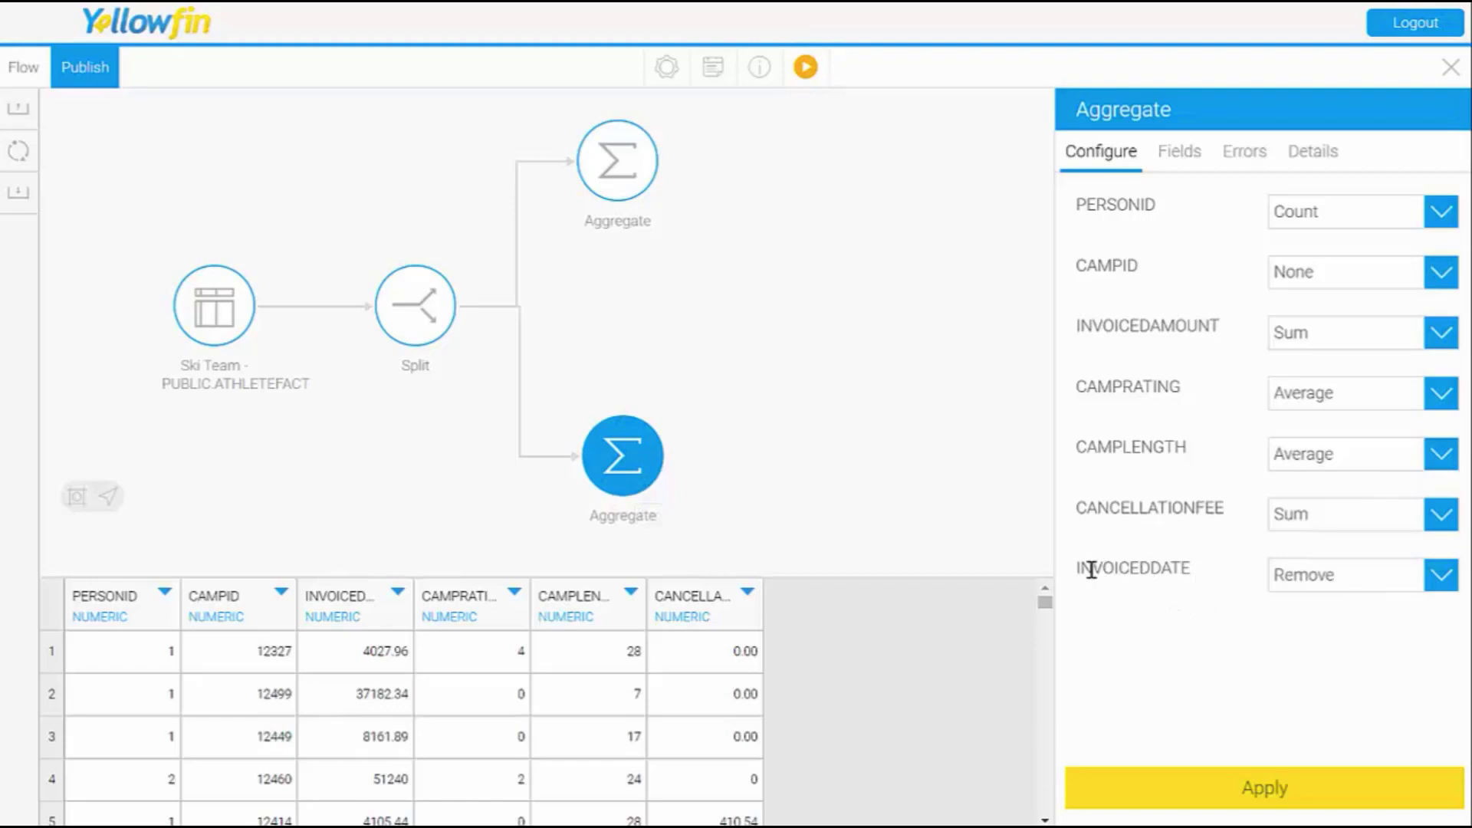
left_click_drag(1088, 572, 1187, 573)
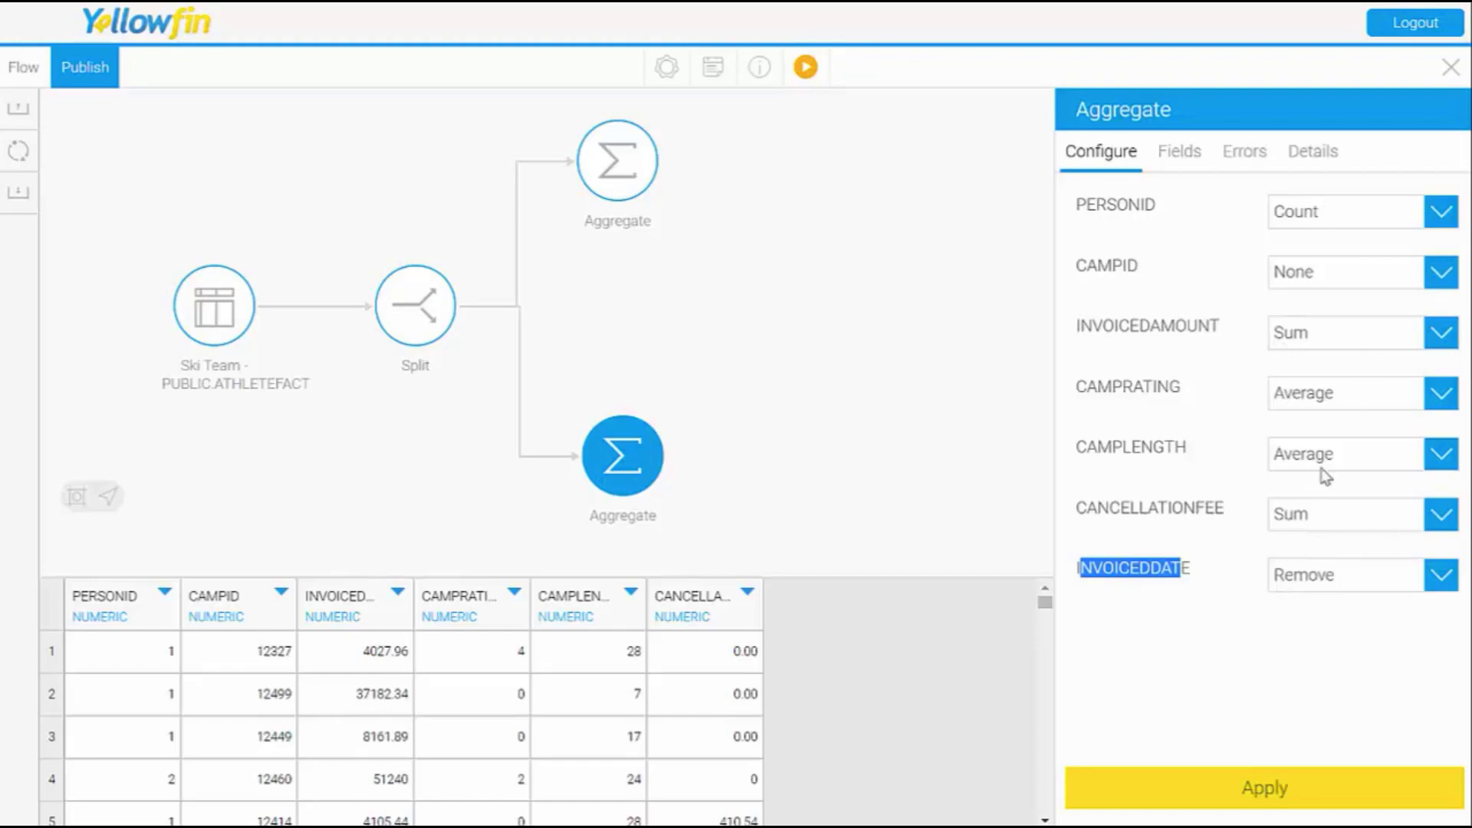
left_click_drag(1141, 266, 1077, 265)
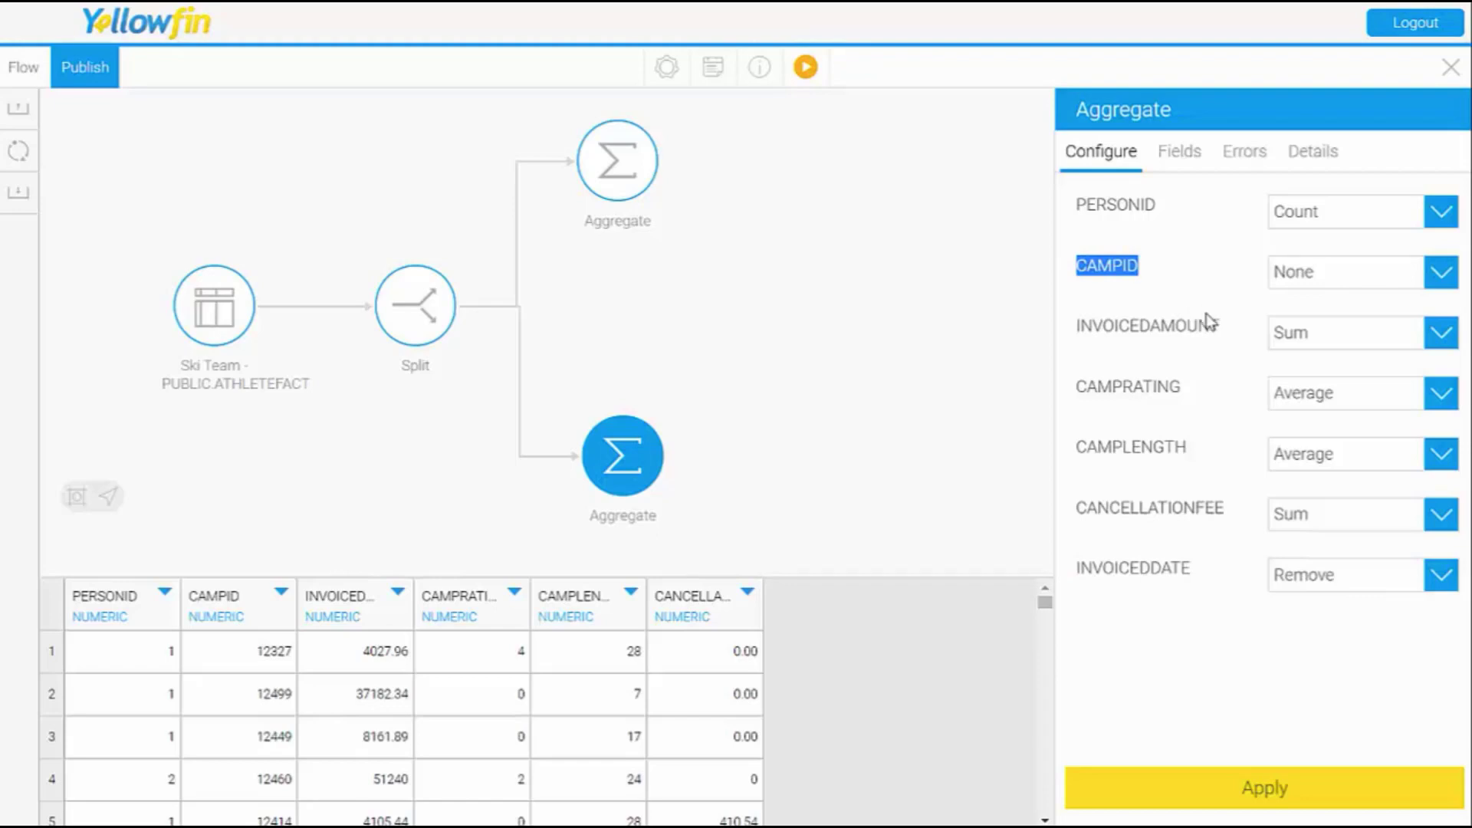
left_click(1267, 794)
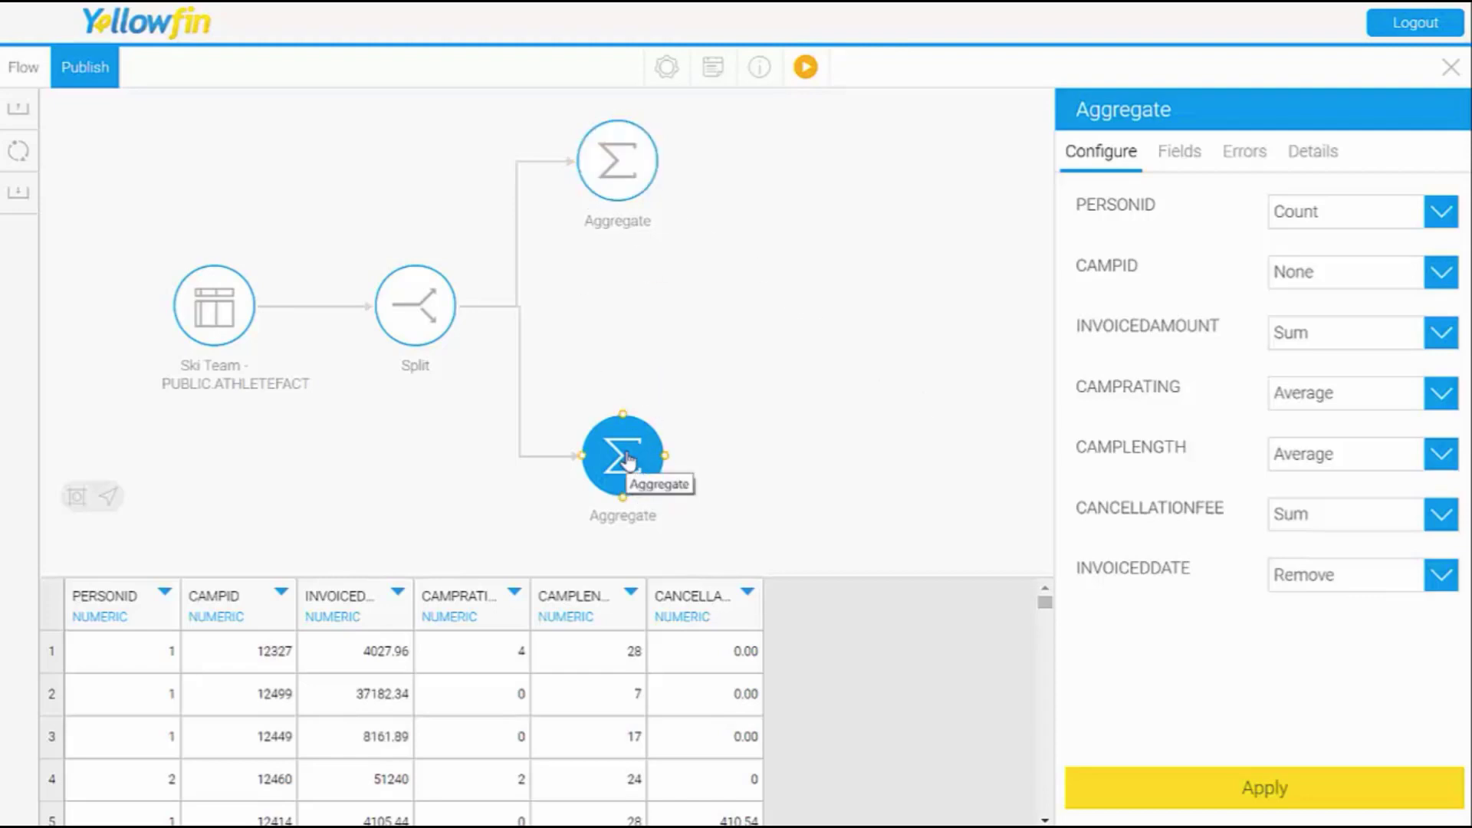
Add an Output to SQL Database step beside the upper Aggregate step and connect the two
left_click(22, 205)
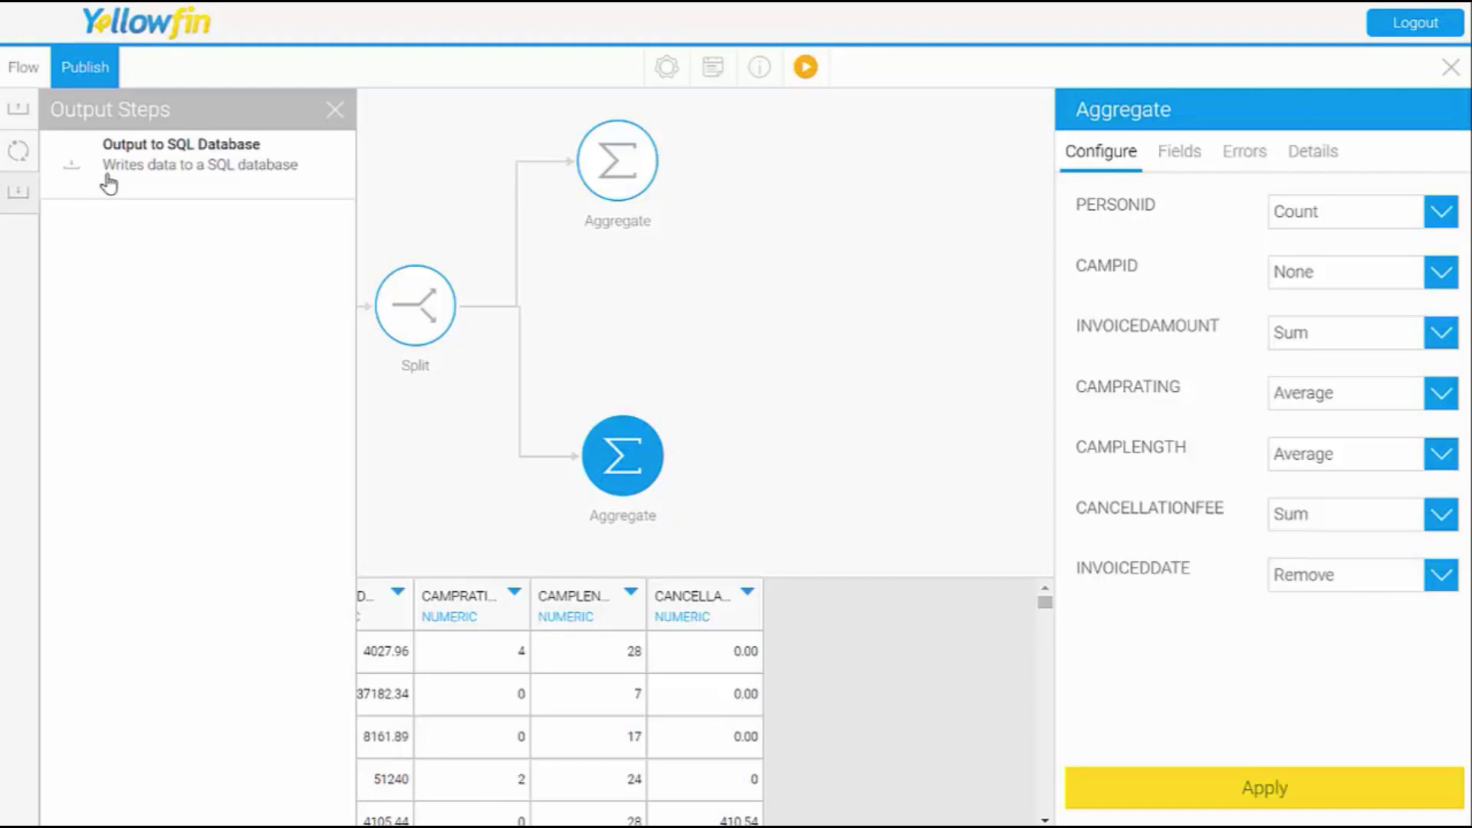
left_click_drag(111, 186, 876, 182)
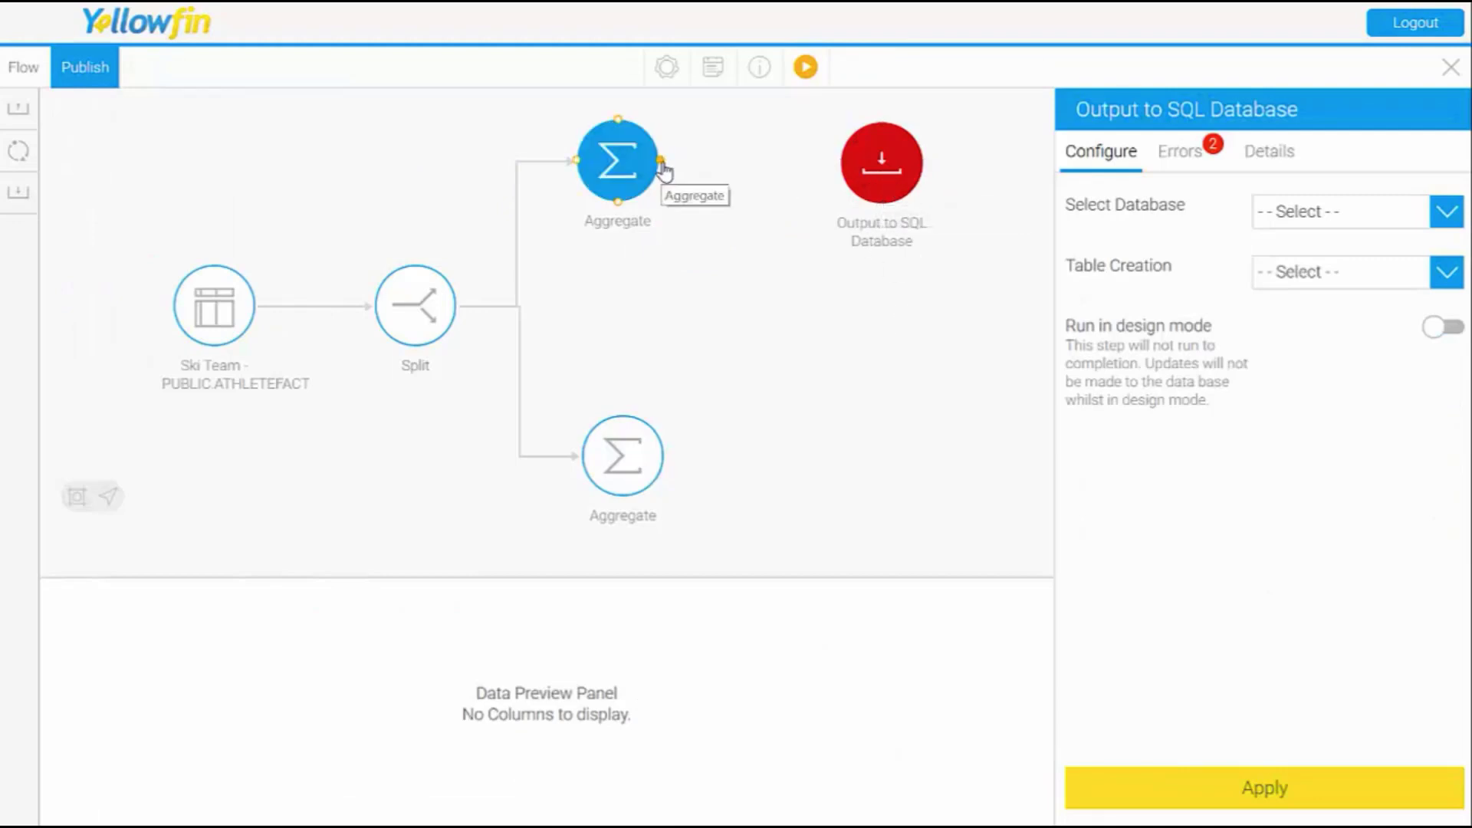
left_click_drag(659, 161, 880, 183)
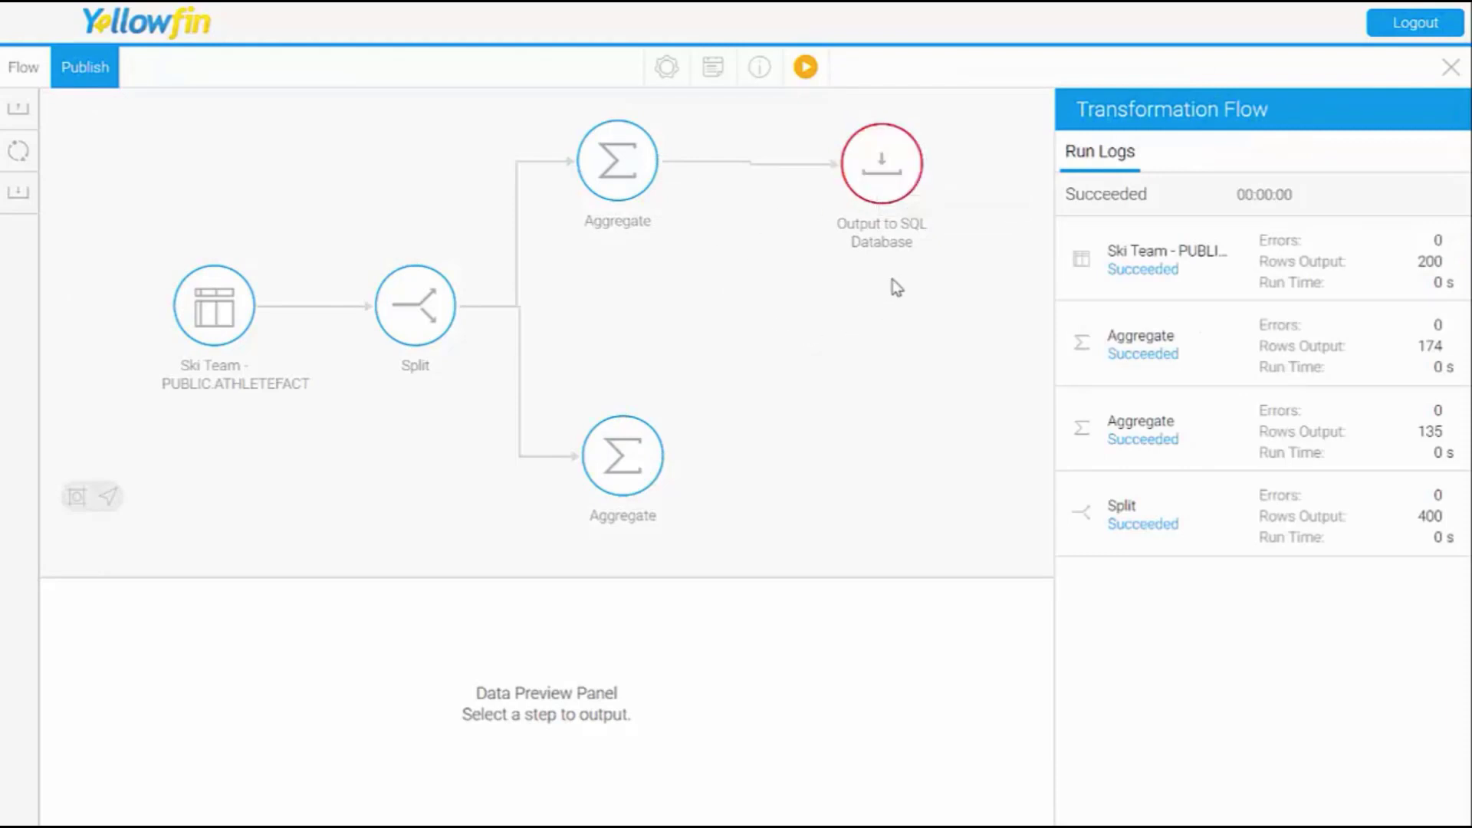
Set the output step's database to CSV Database and its table creation to Create If Does Not Exist
left_click(886, 196)
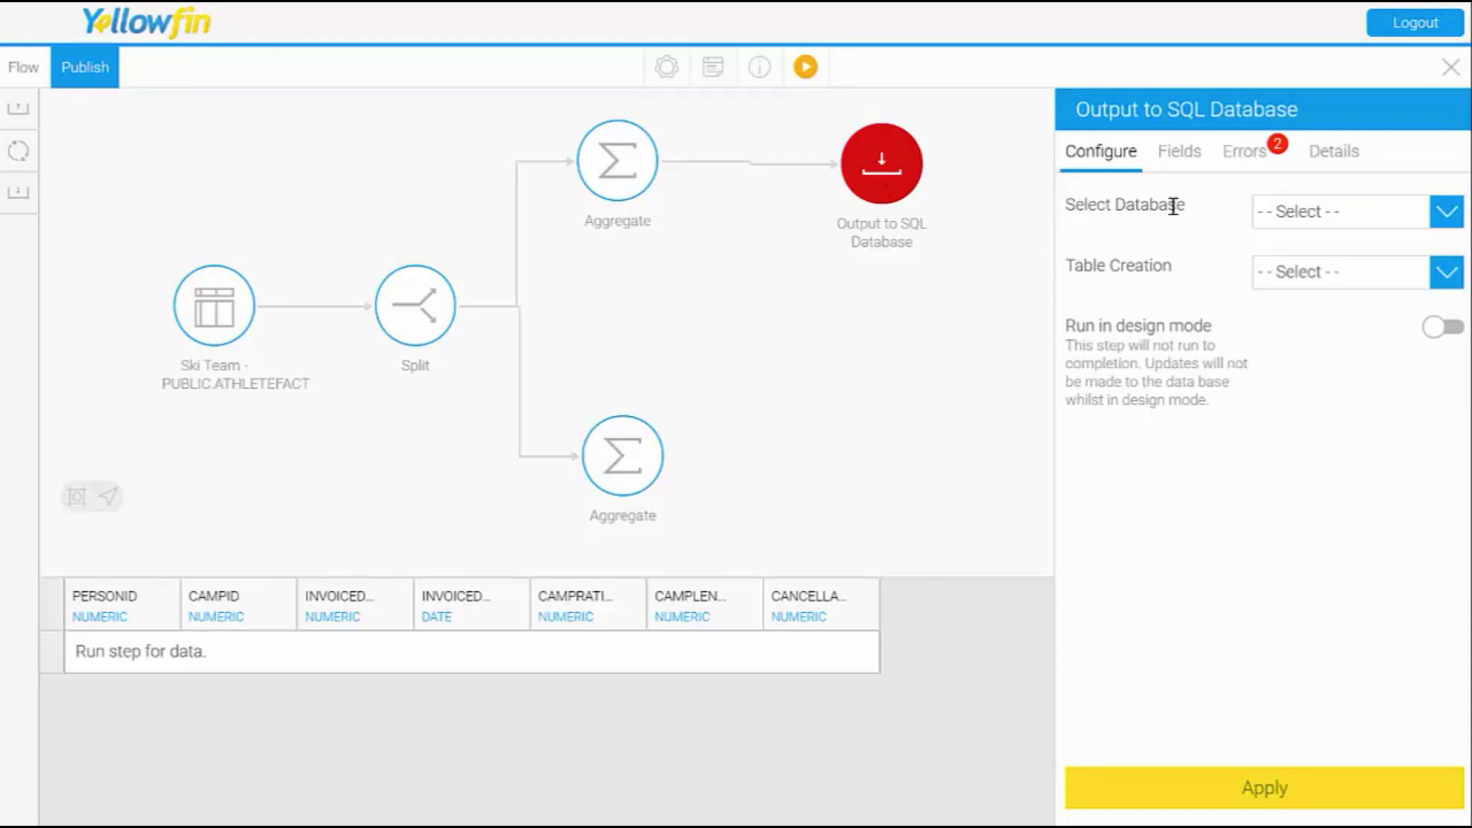
left_click_drag(1173, 207, 1188, 208)
left_click(1353, 230)
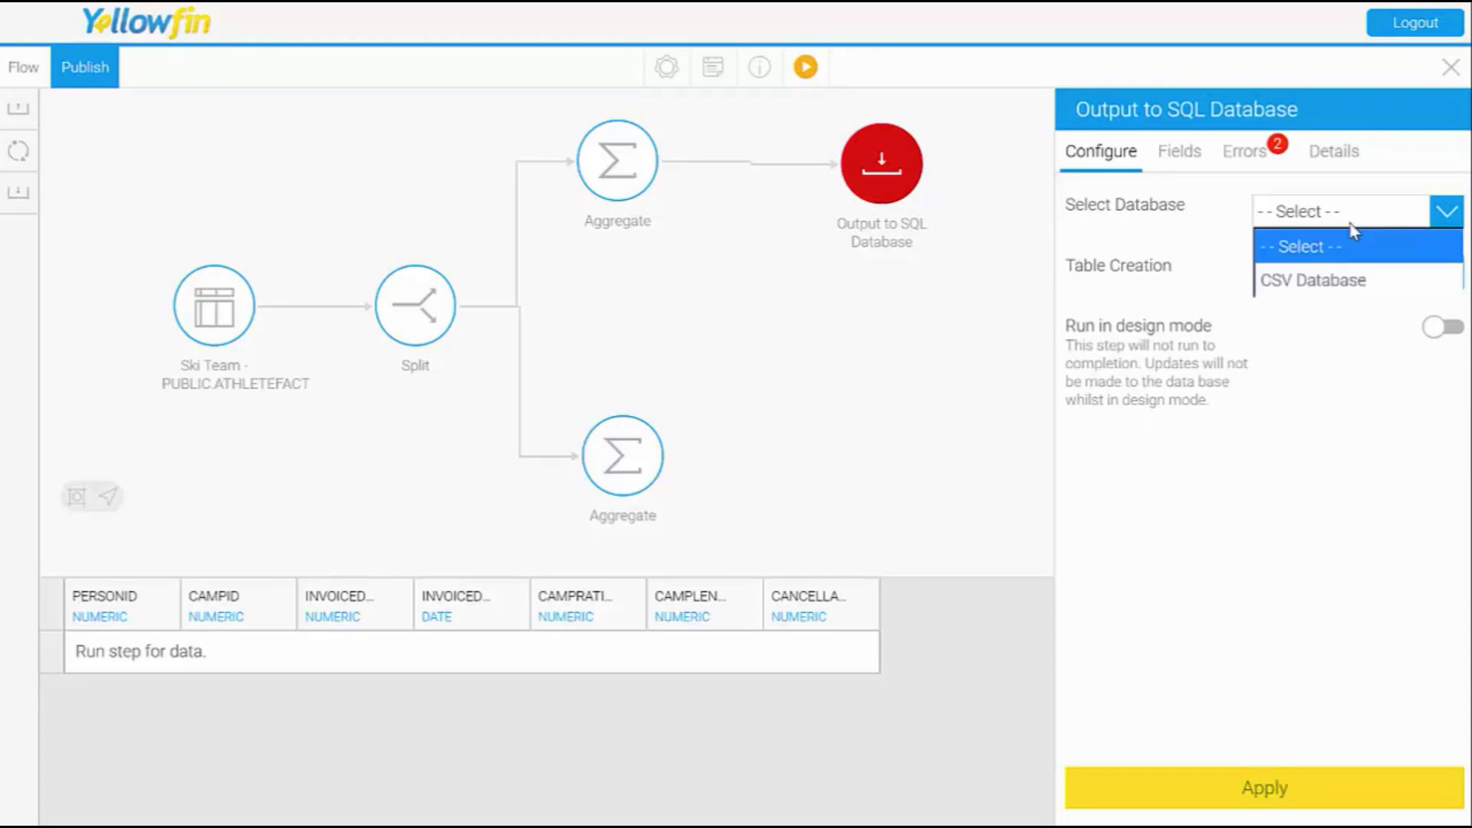
left_click(1292, 282)
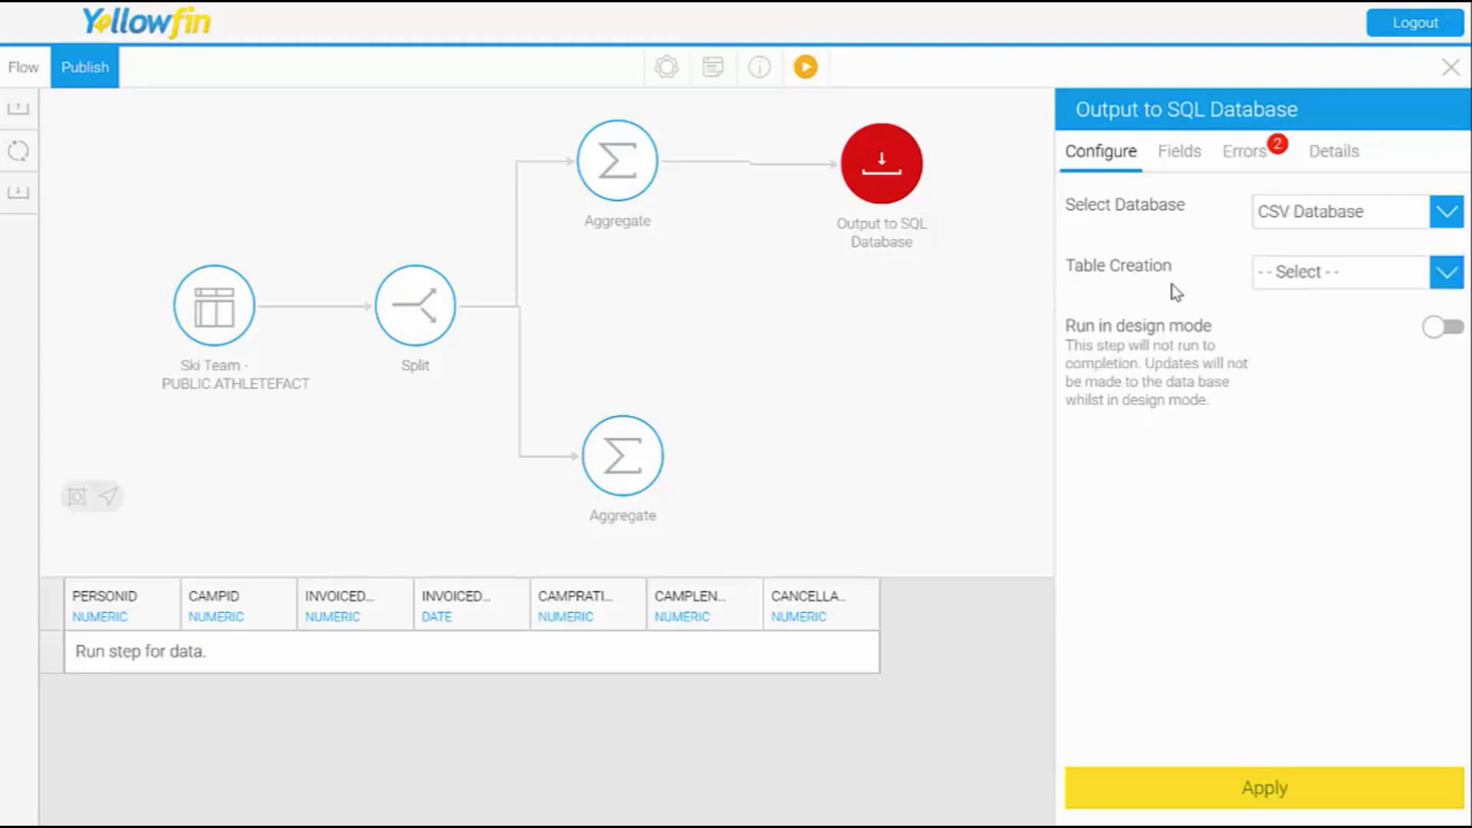
left_click(1319, 282)
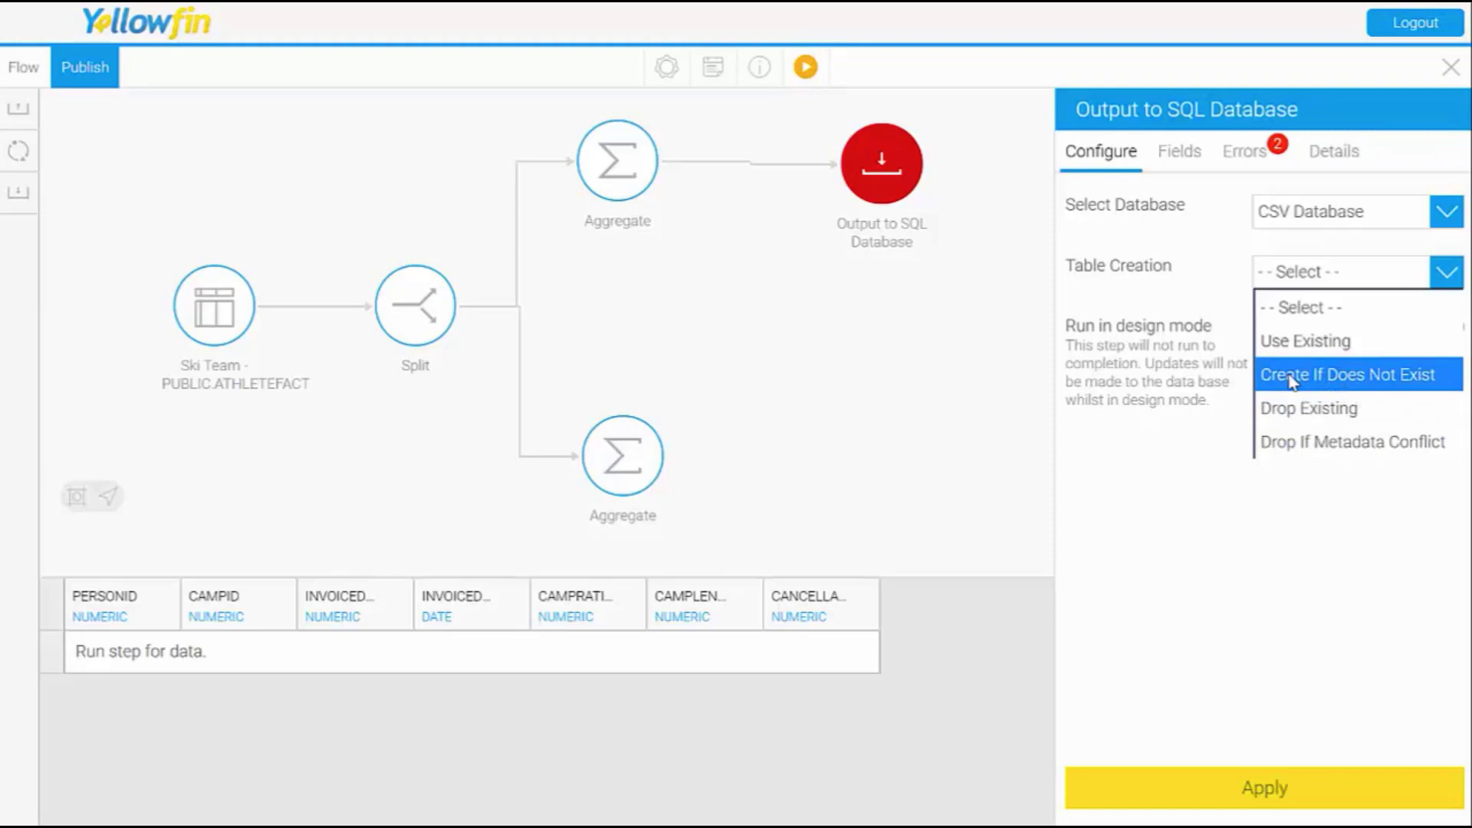
left_click(1315, 384)
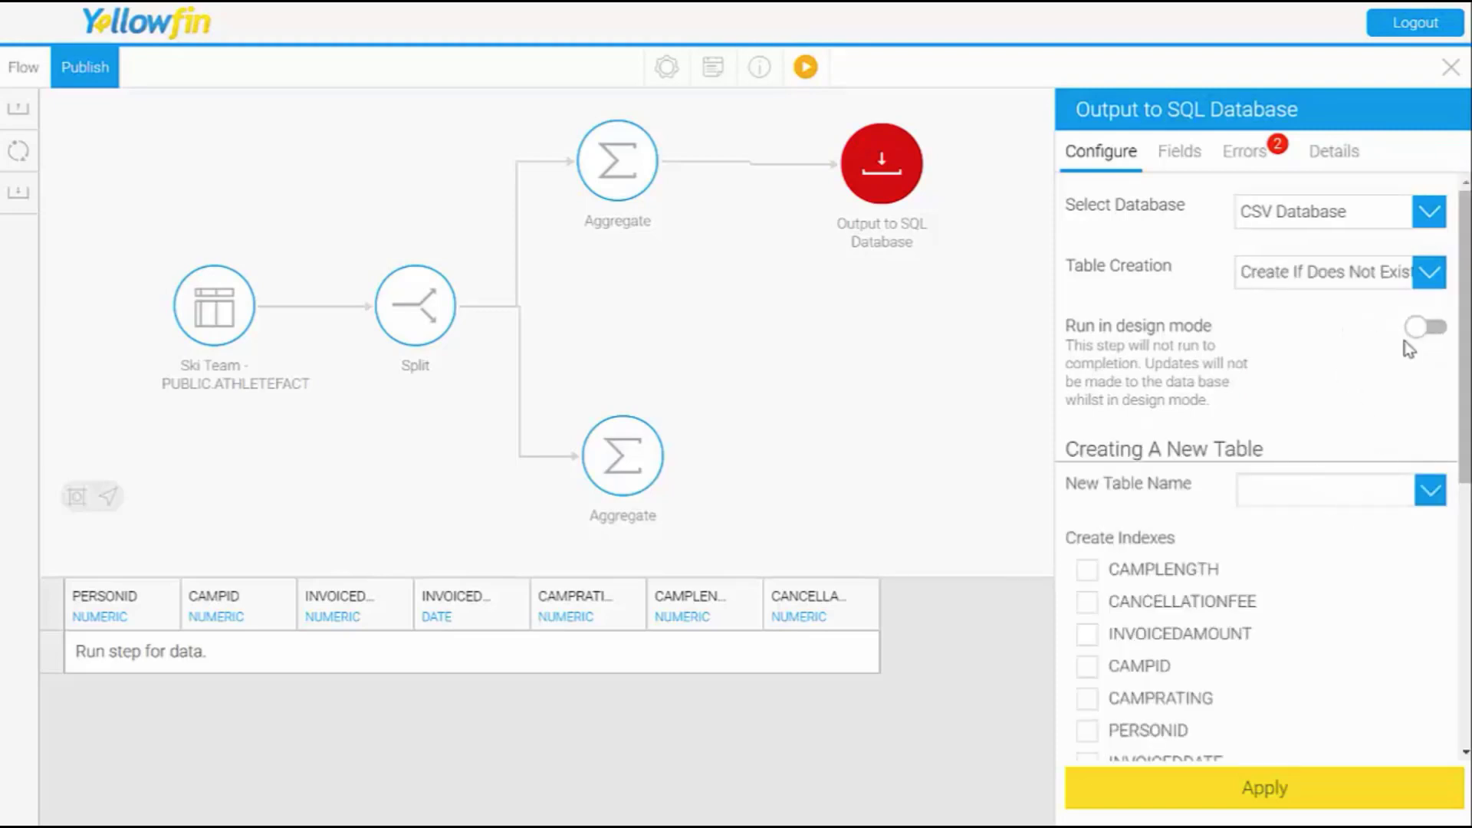
Name the new output table DateSummary and create an index on INVOICEDDATE
left_click_drag(1085, 328, 1207, 330)
left_click(1287, 378)
left_click(1299, 493)
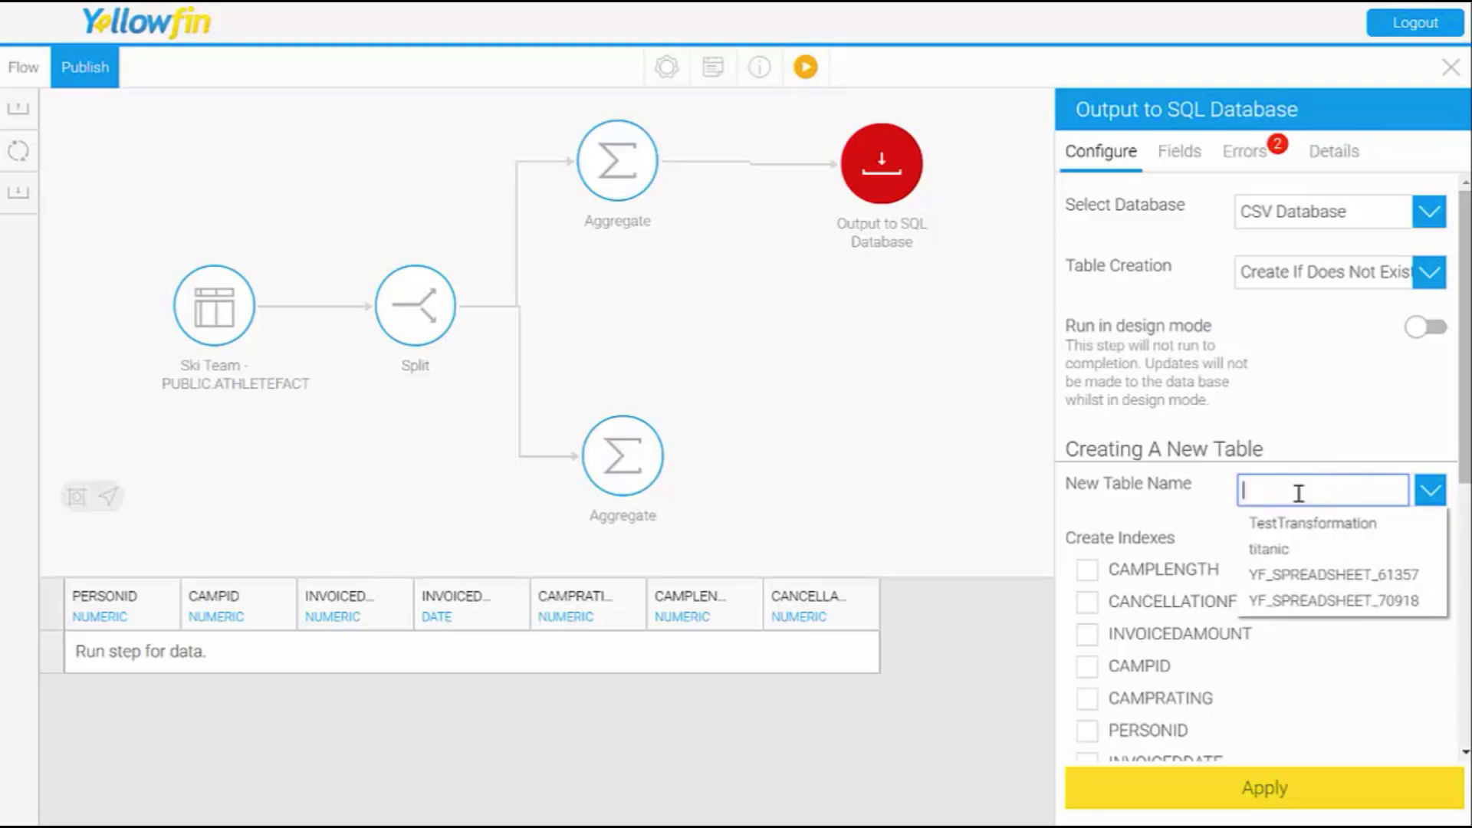
type("DateSummary")
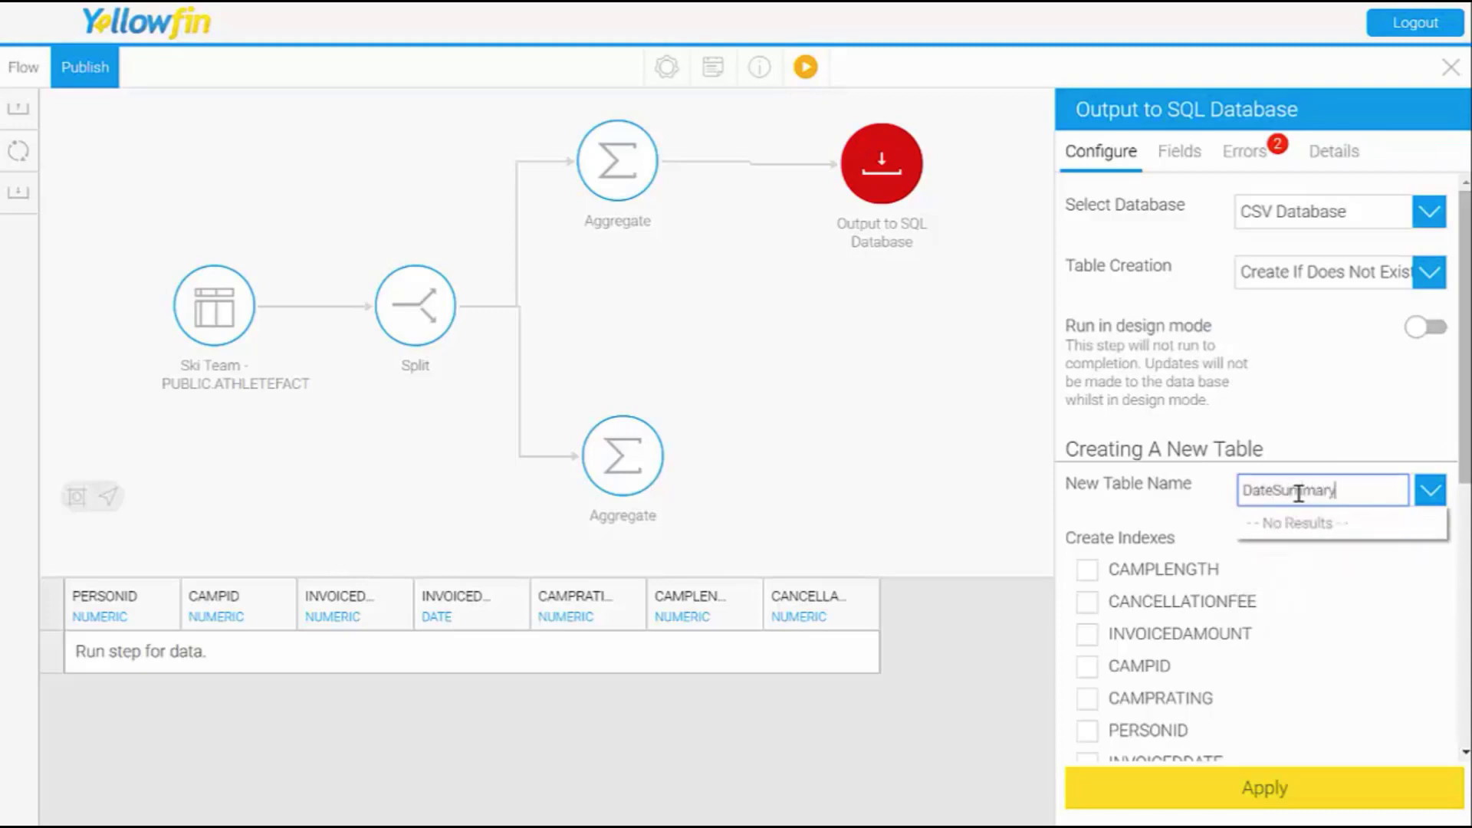
left_click(1293, 426)
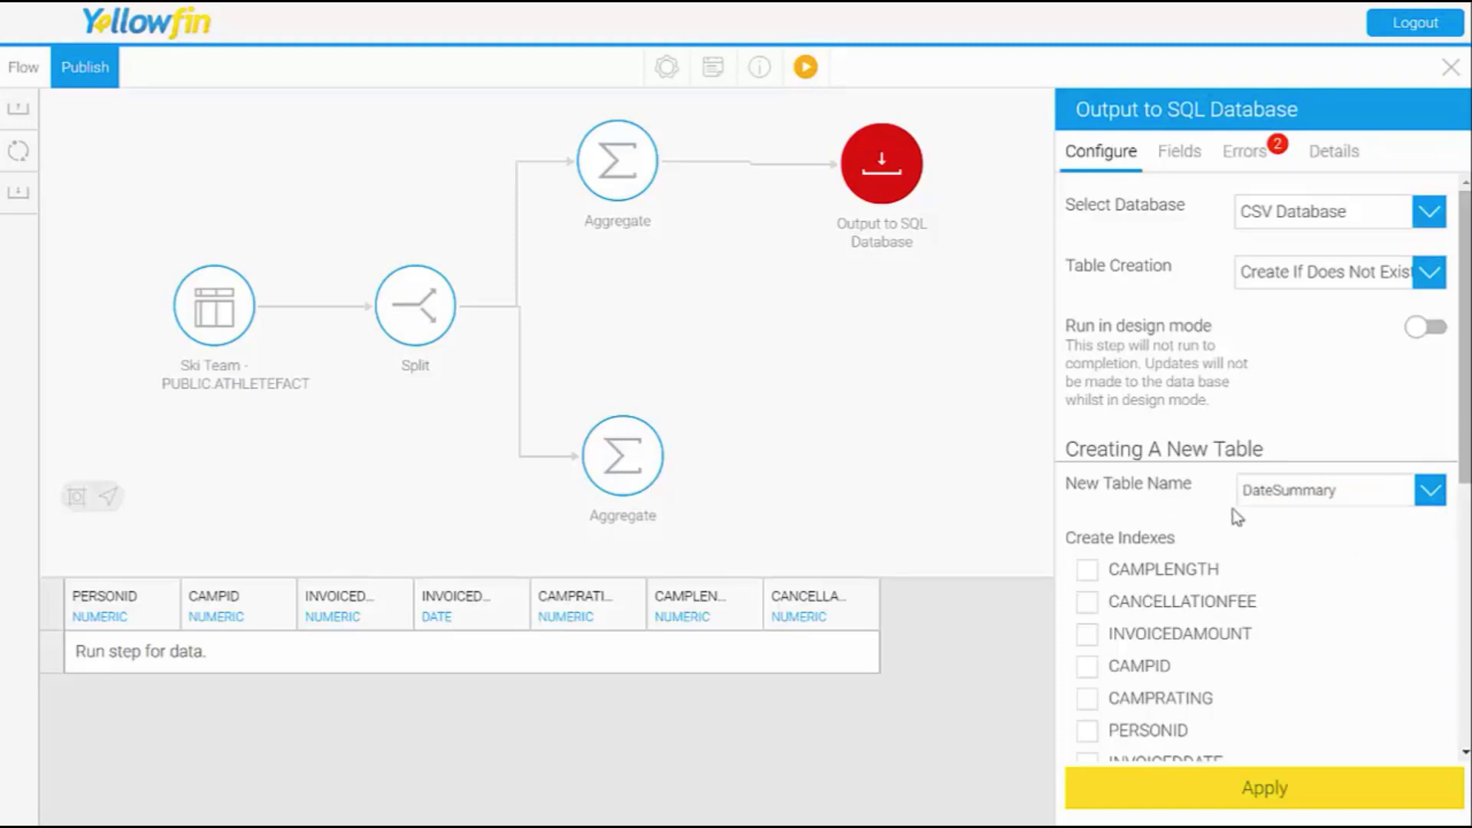
scroll(1162, 524, "down", 1)
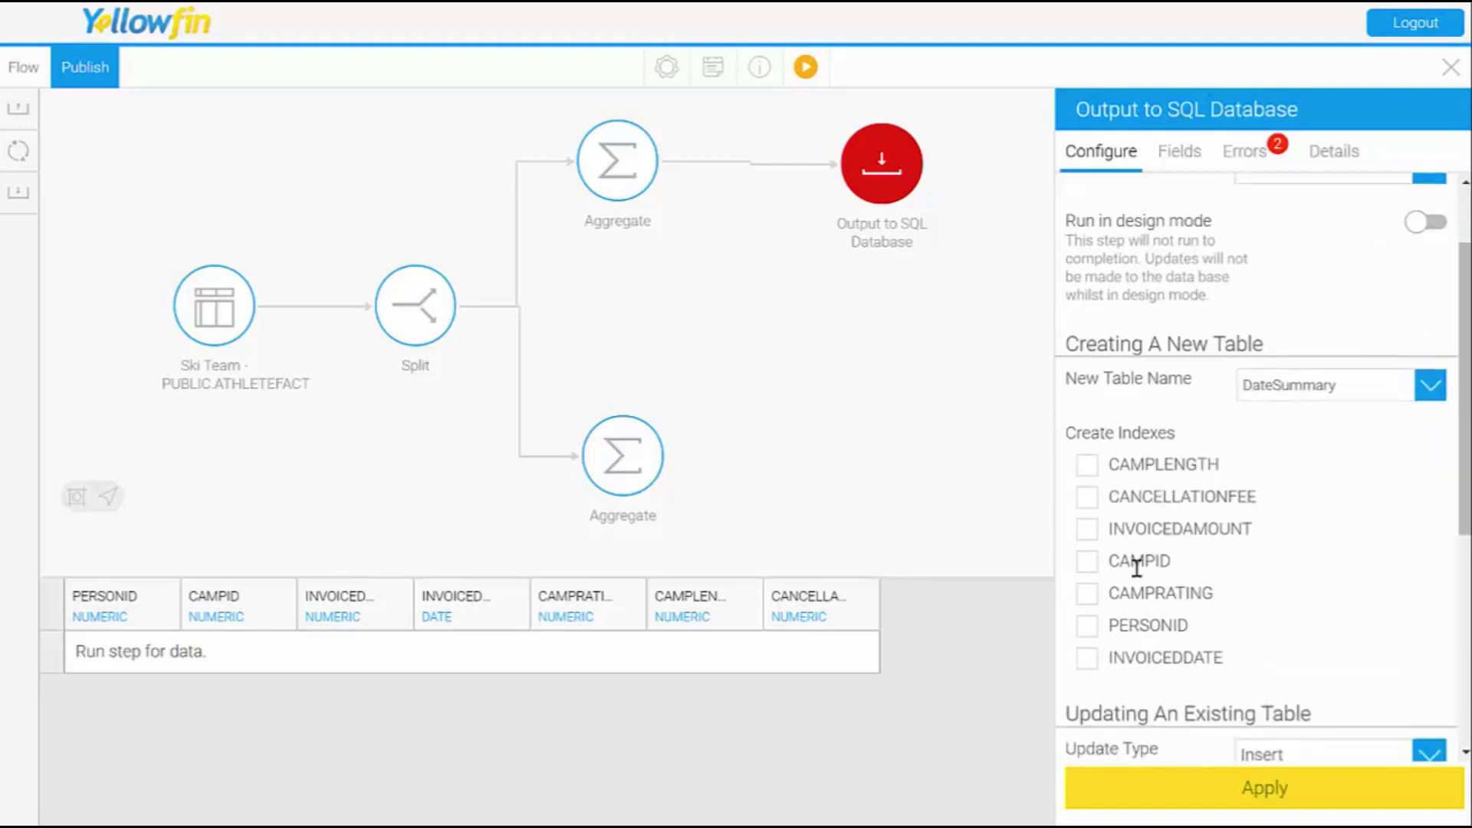
left_click(1088, 662)
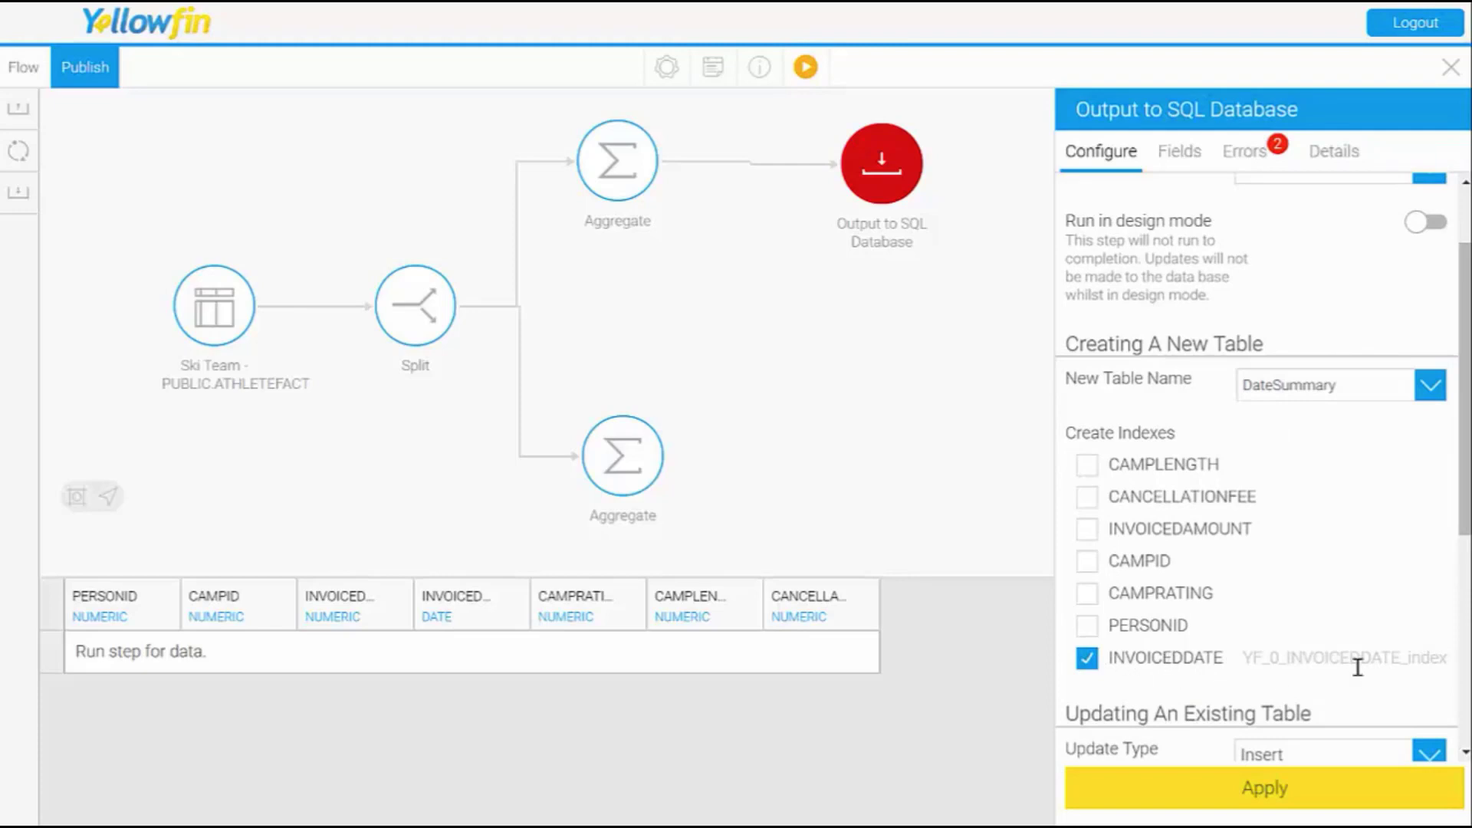
Set the output step's update type for an existing table to Update & Insert
scroll(1390, 691, "down", 5)
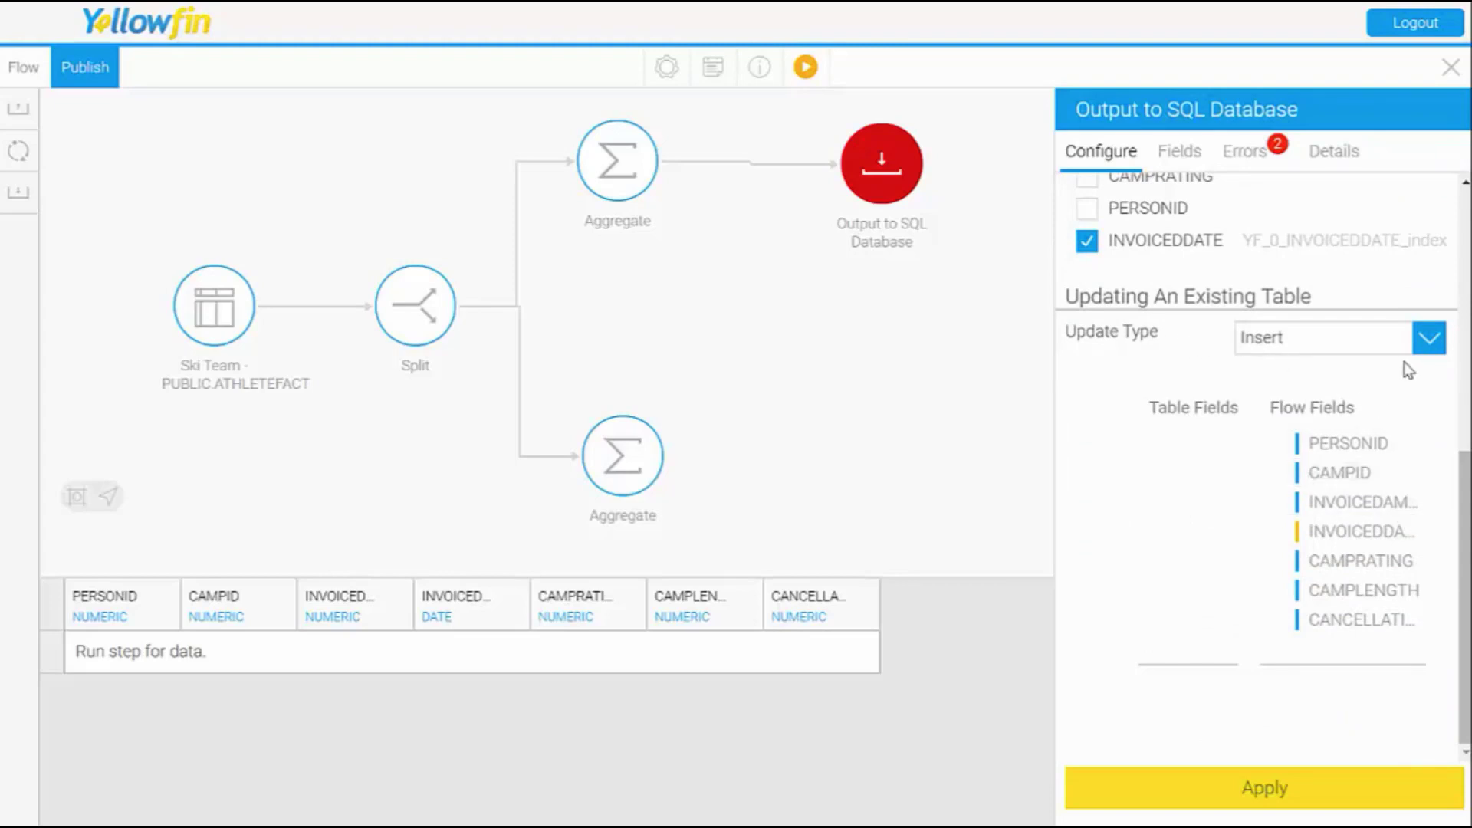
left_click(1425, 343)
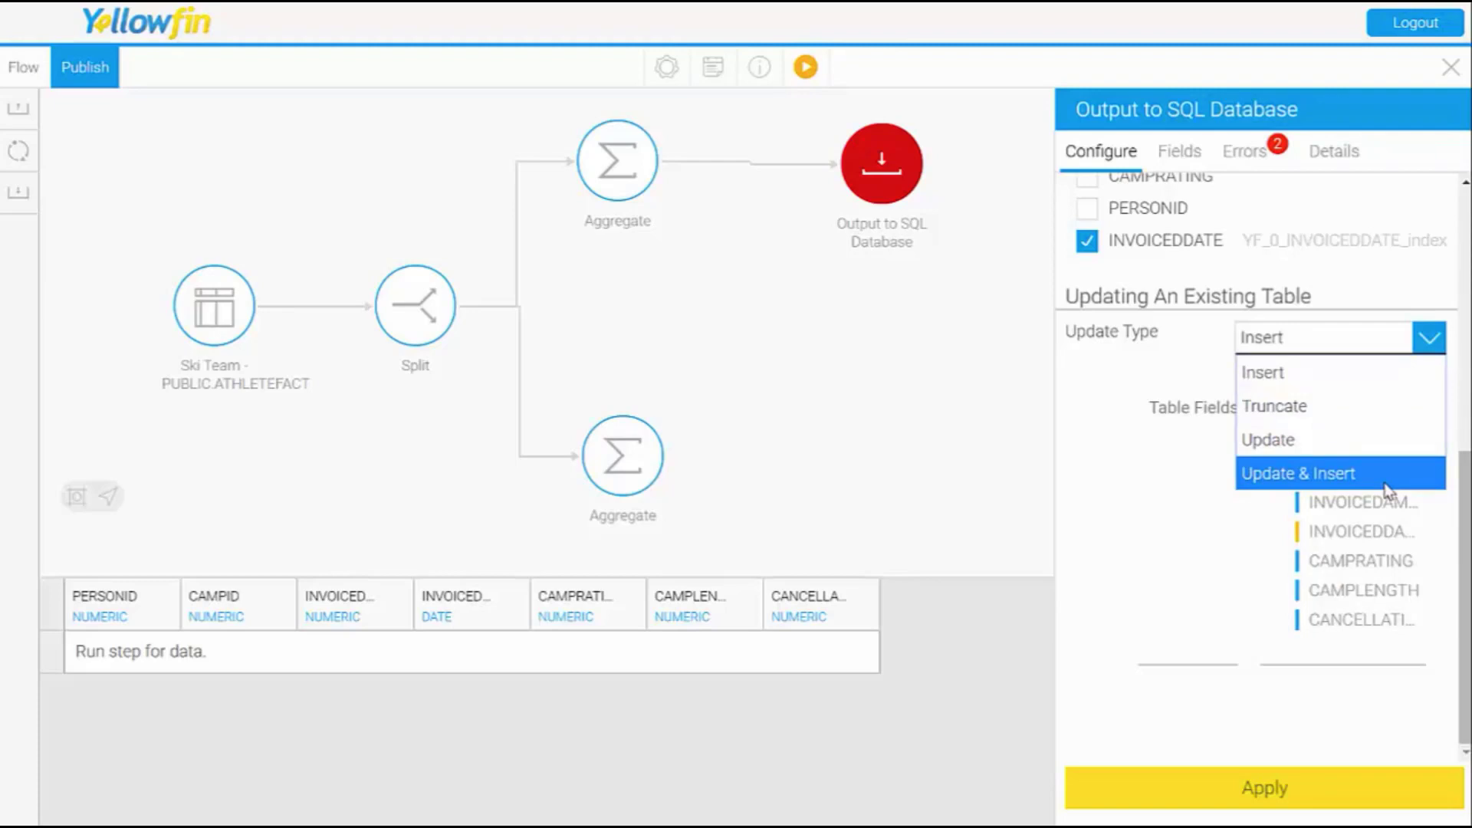
left_click(1316, 484)
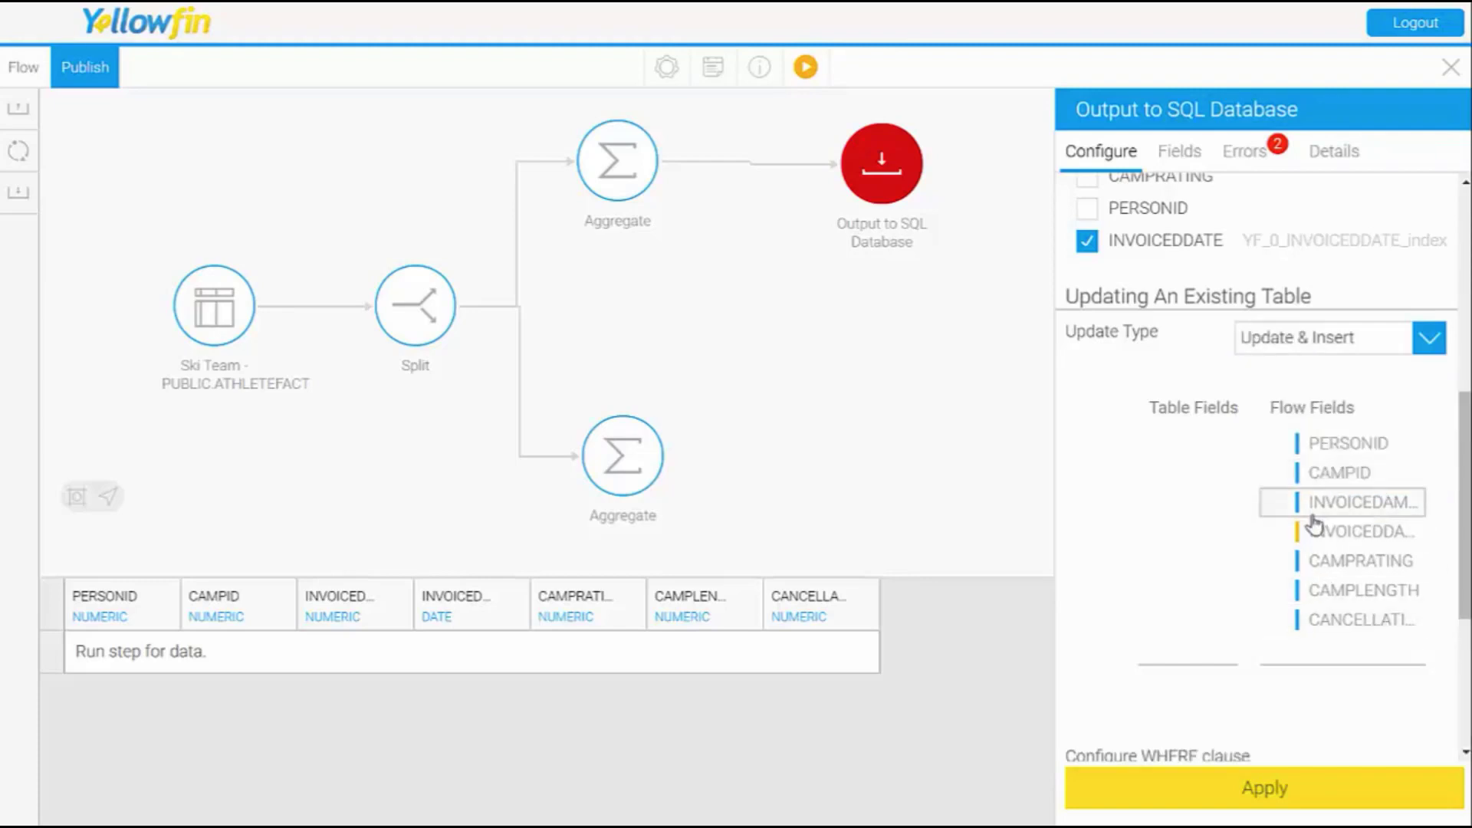
Include all seven fields, from CAMPLENGTH through INVOICEDDATE, in the output step's WHERE clause configuration
scroll(1327, 545, "down", 2)
scroll(1372, 613, "down", 3)
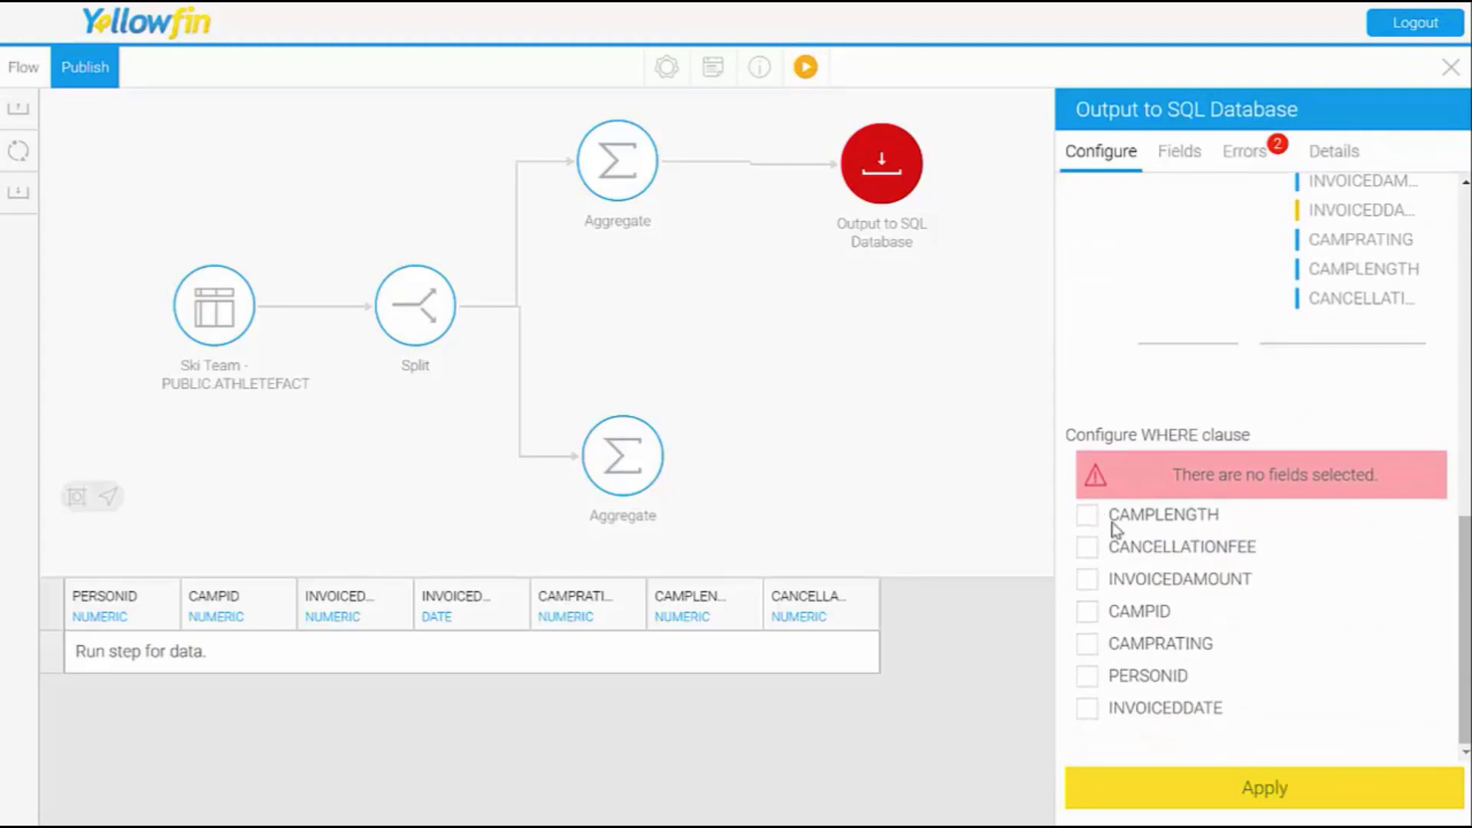
left_click(1089, 519)
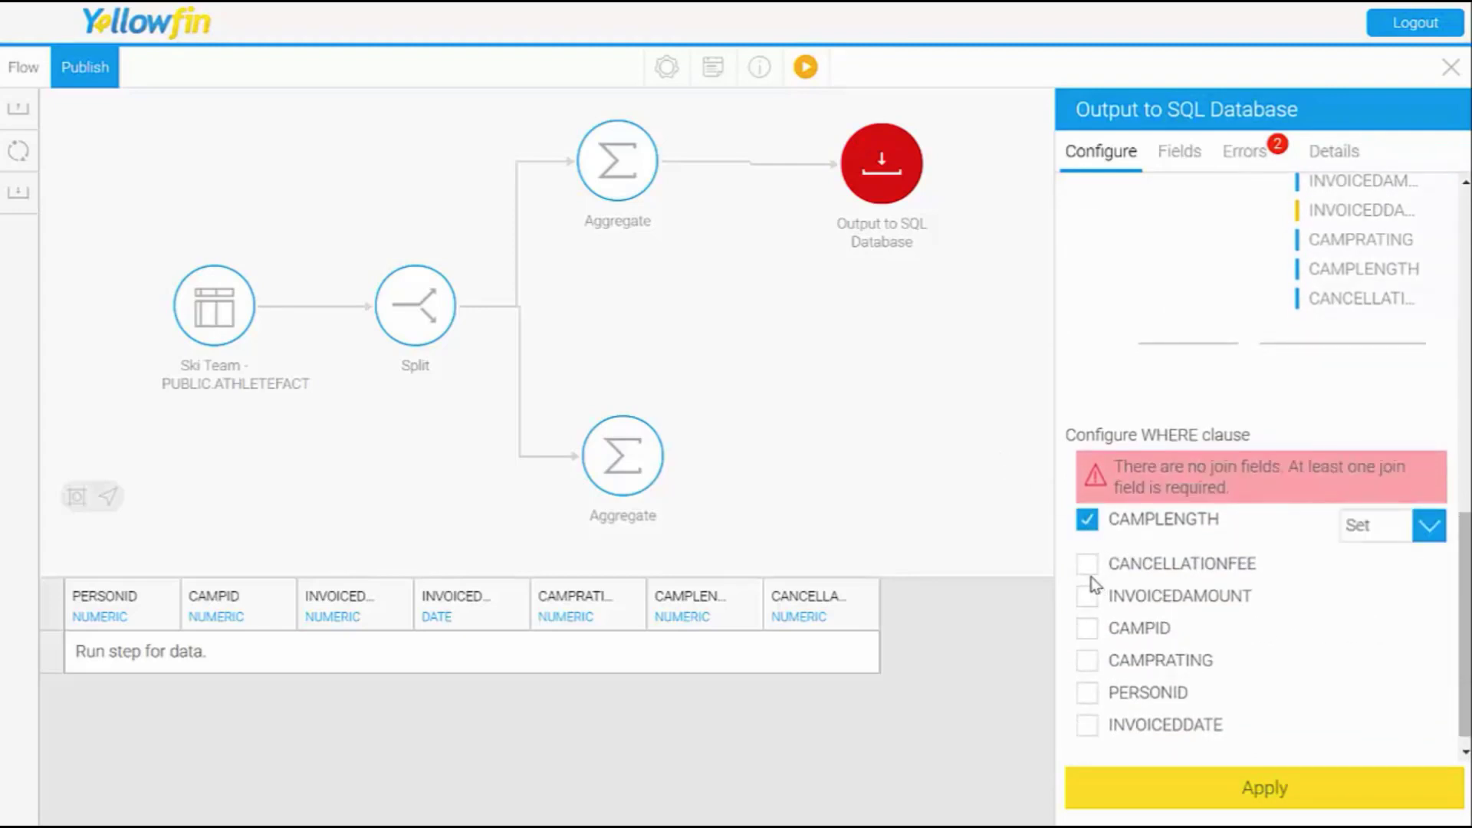
left_click(1088, 565)
left_click(1089, 611)
left_click(1088, 653)
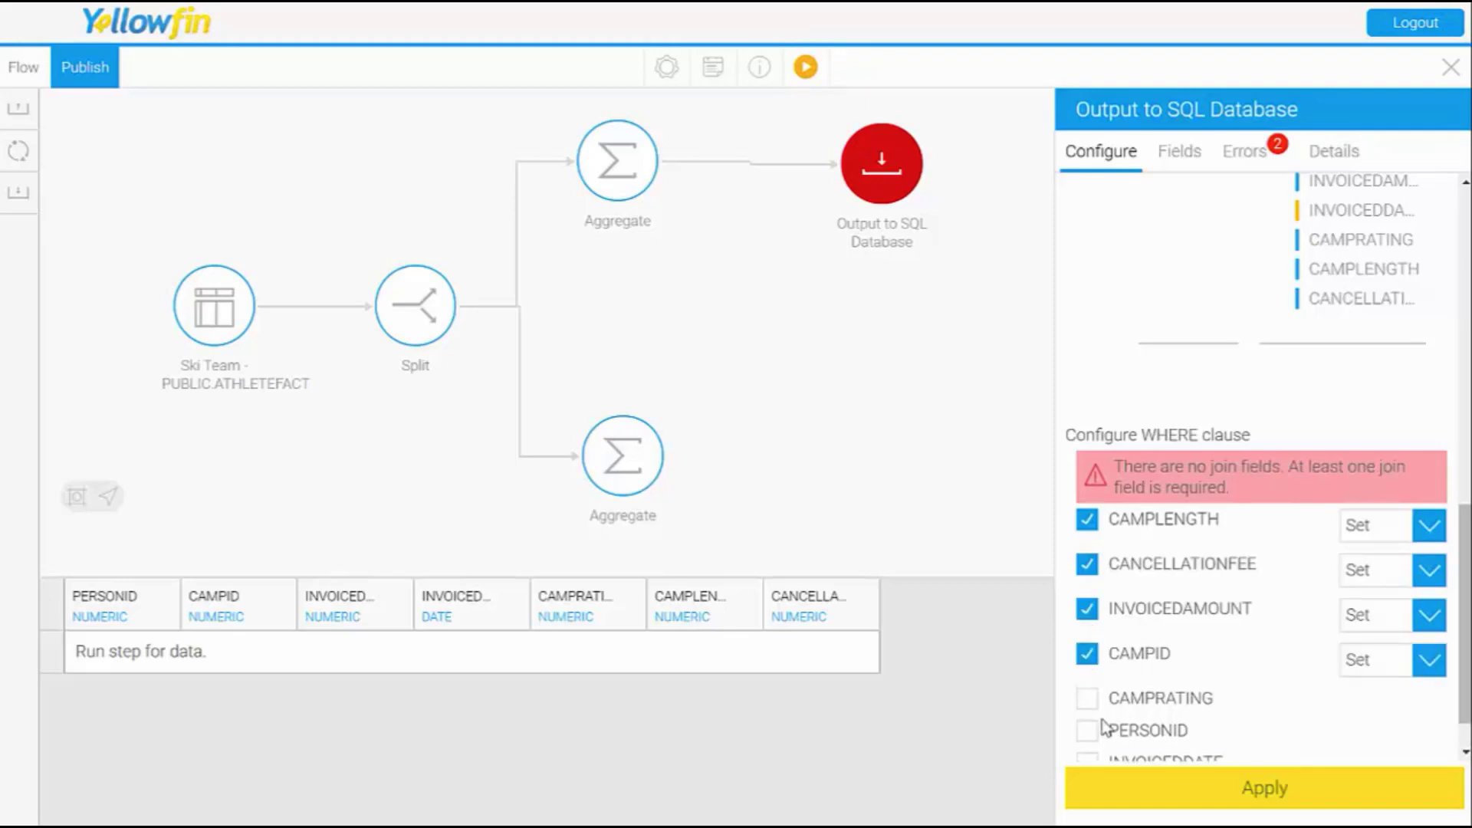
left_click(1089, 699)
left_click(1088, 743)
scroll(1120, 714, "down", 1)
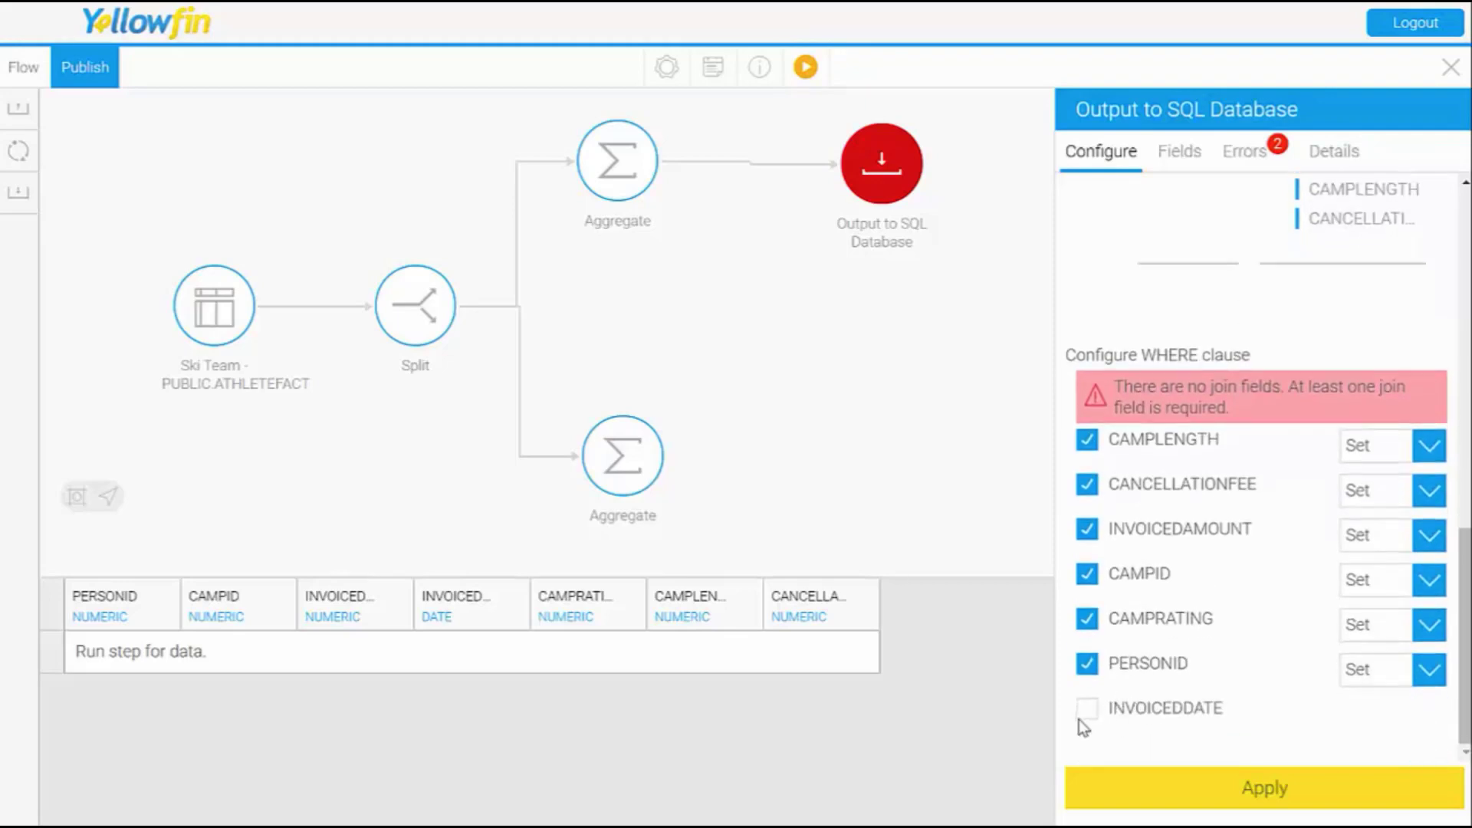
left_click(1089, 712)
Set INVOICEDDATE as the Join field in the WHERE clause, keep CAMPLENGTH as Set, and apply the output step's configuration
left_click(1428, 446)
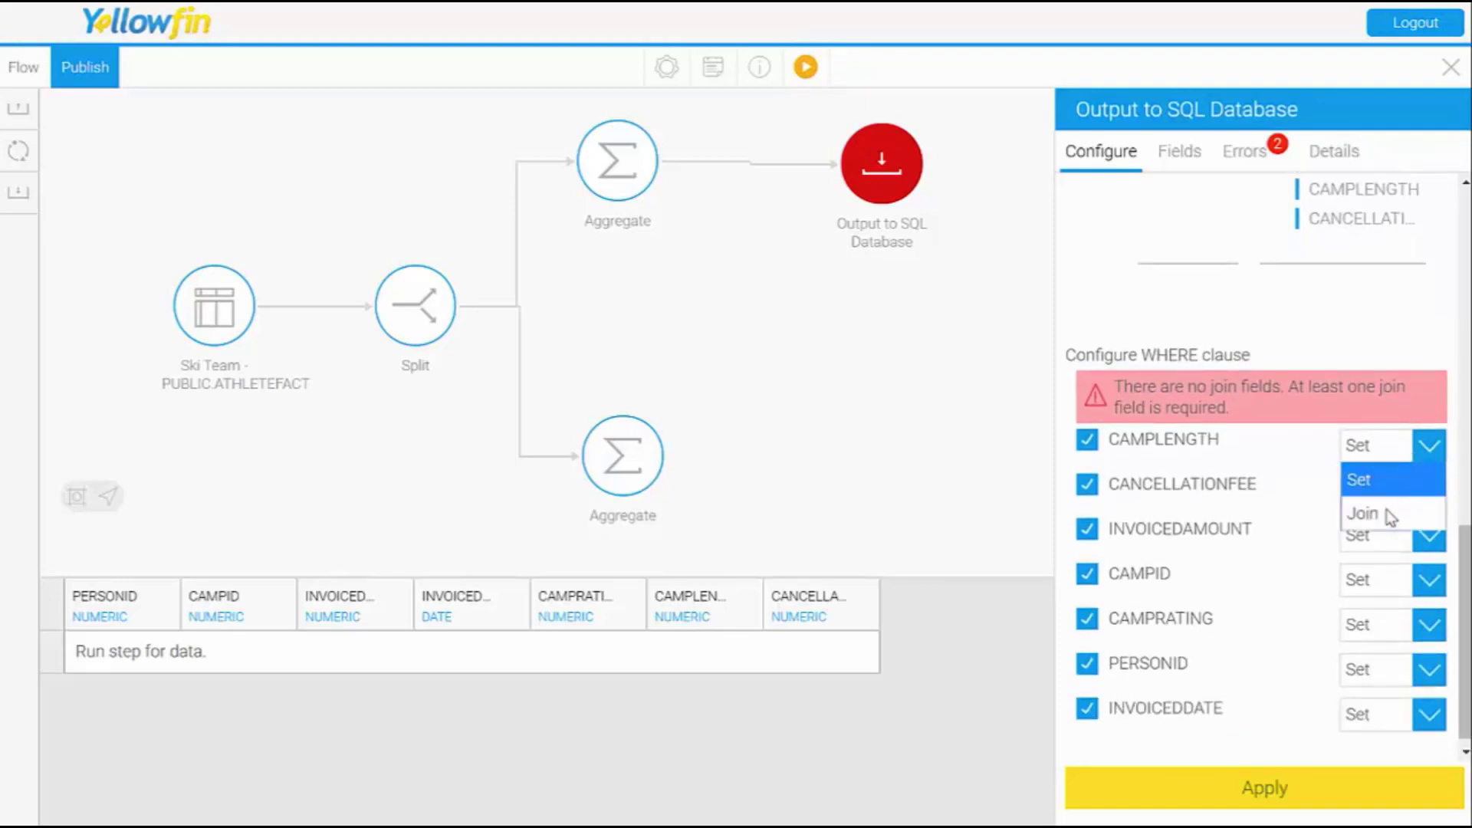
left_click(1400, 480)
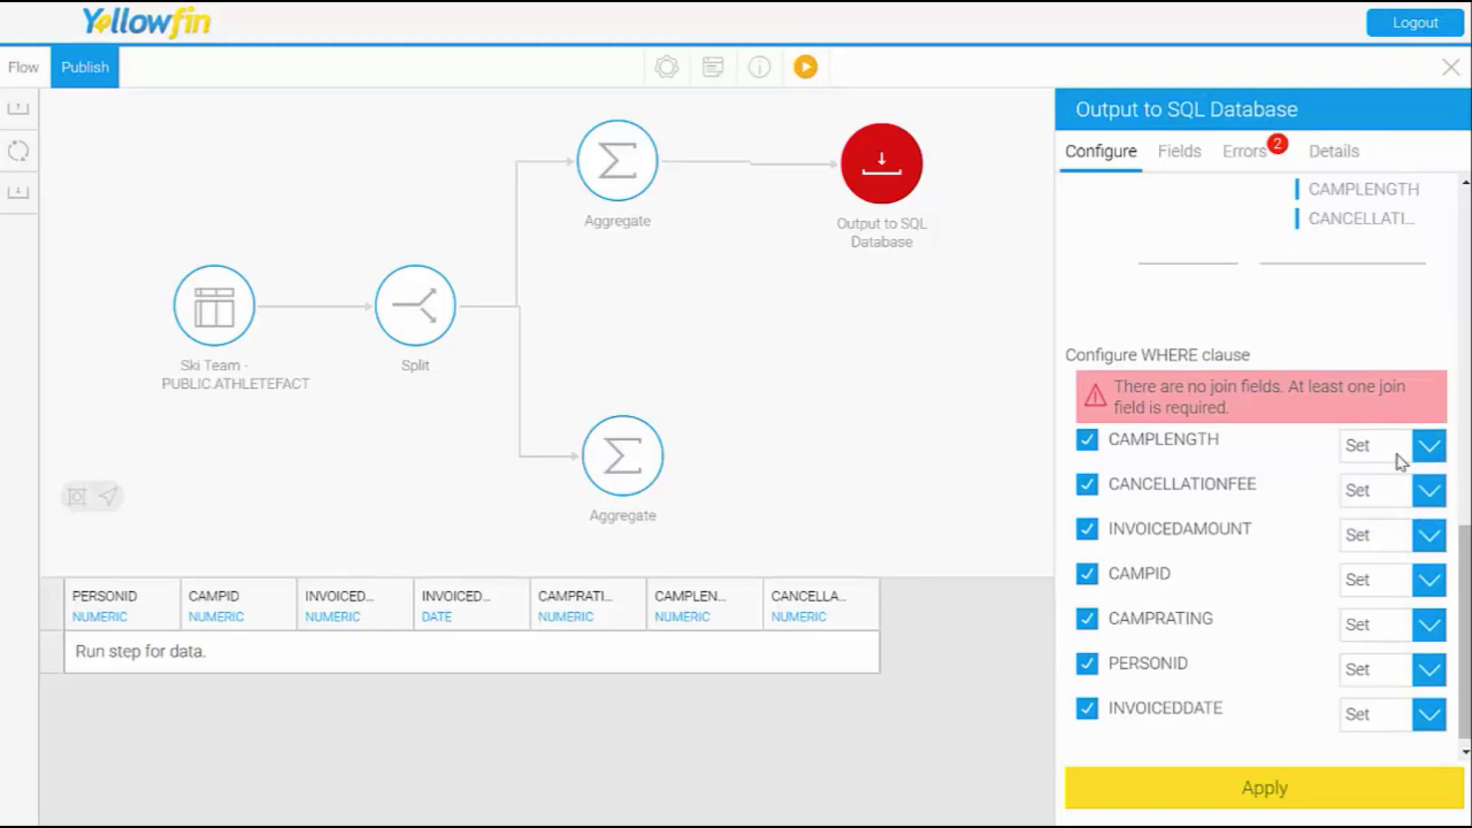
scroll(1404, 338, "up", 3)
scroll(1392, 359, "up", 3)
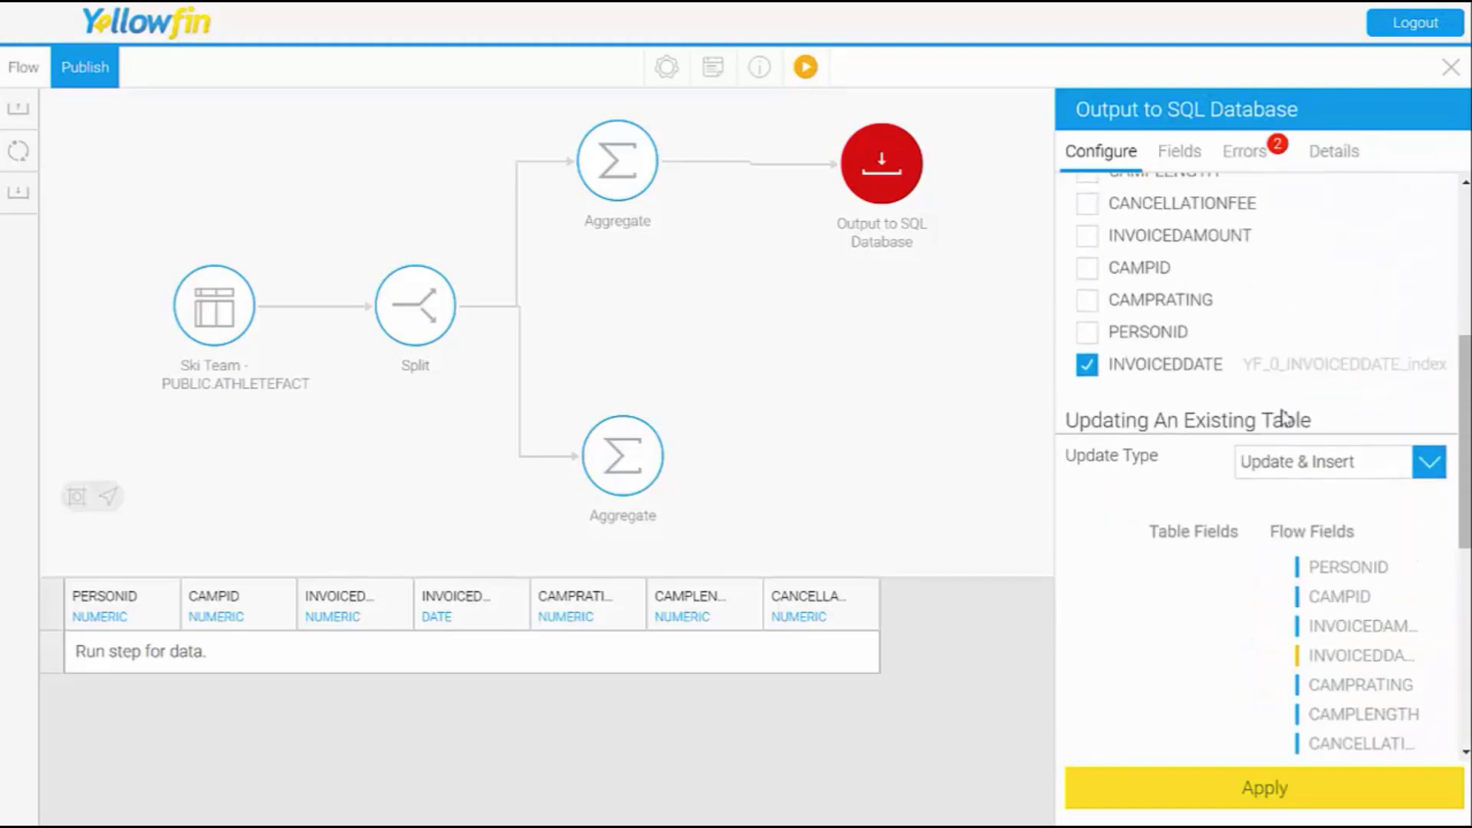
scroll(1411, 536, "down", 3)
scroll(1428, 571, "down", 3)
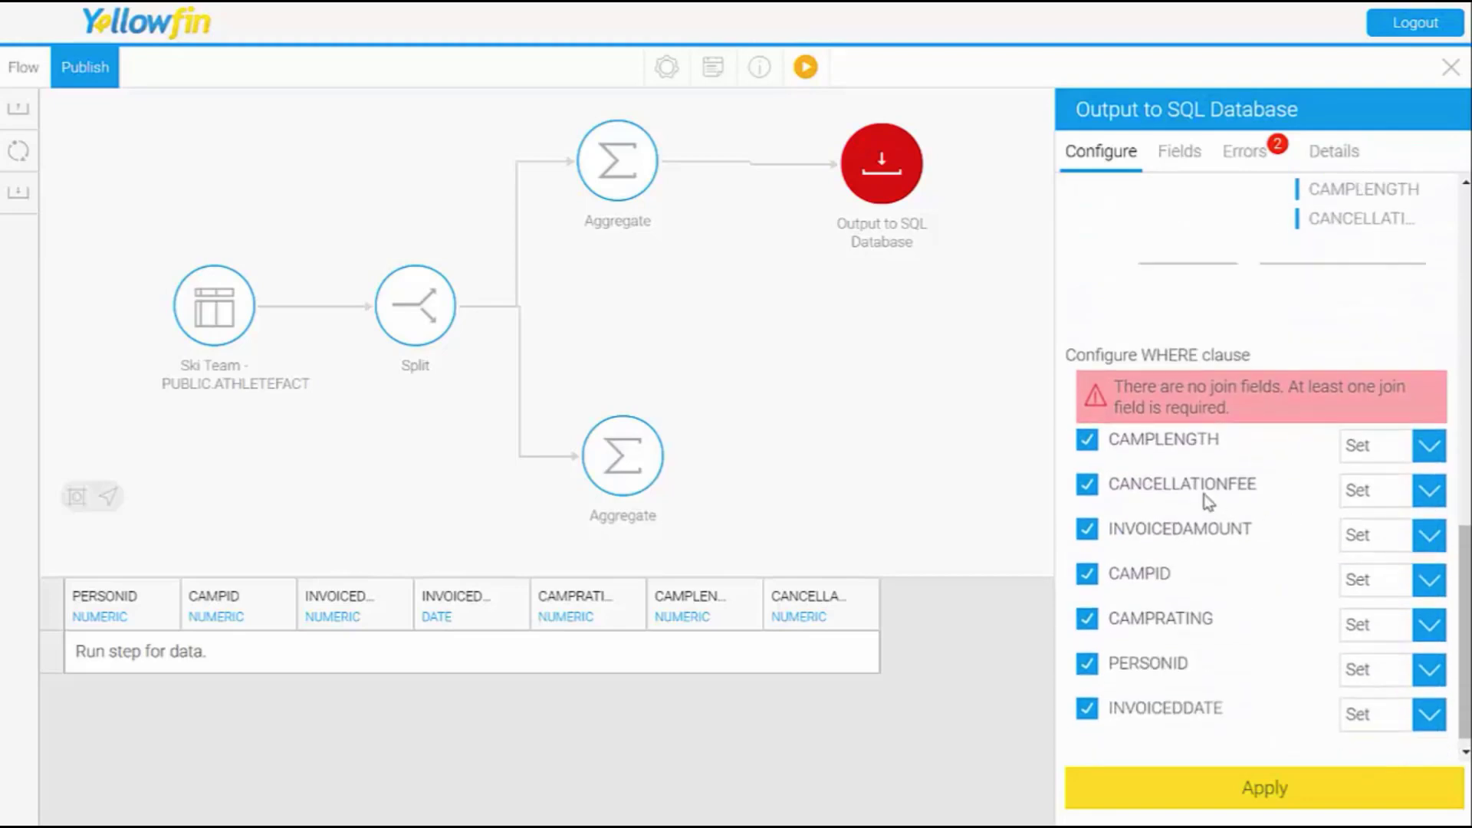
left_click(1376, 717)
left_click(1393, 767)
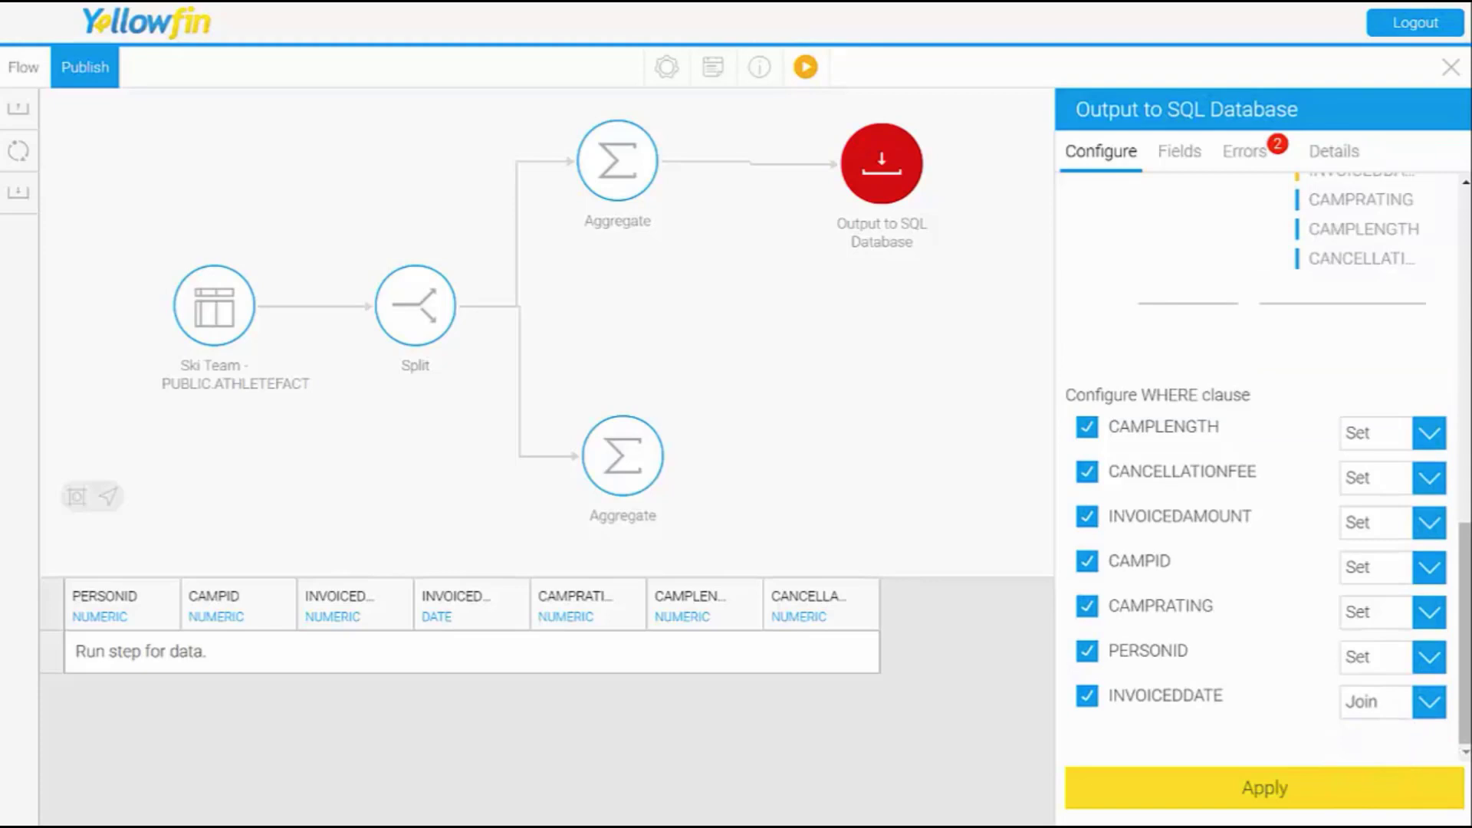
left_click(1275, 798)
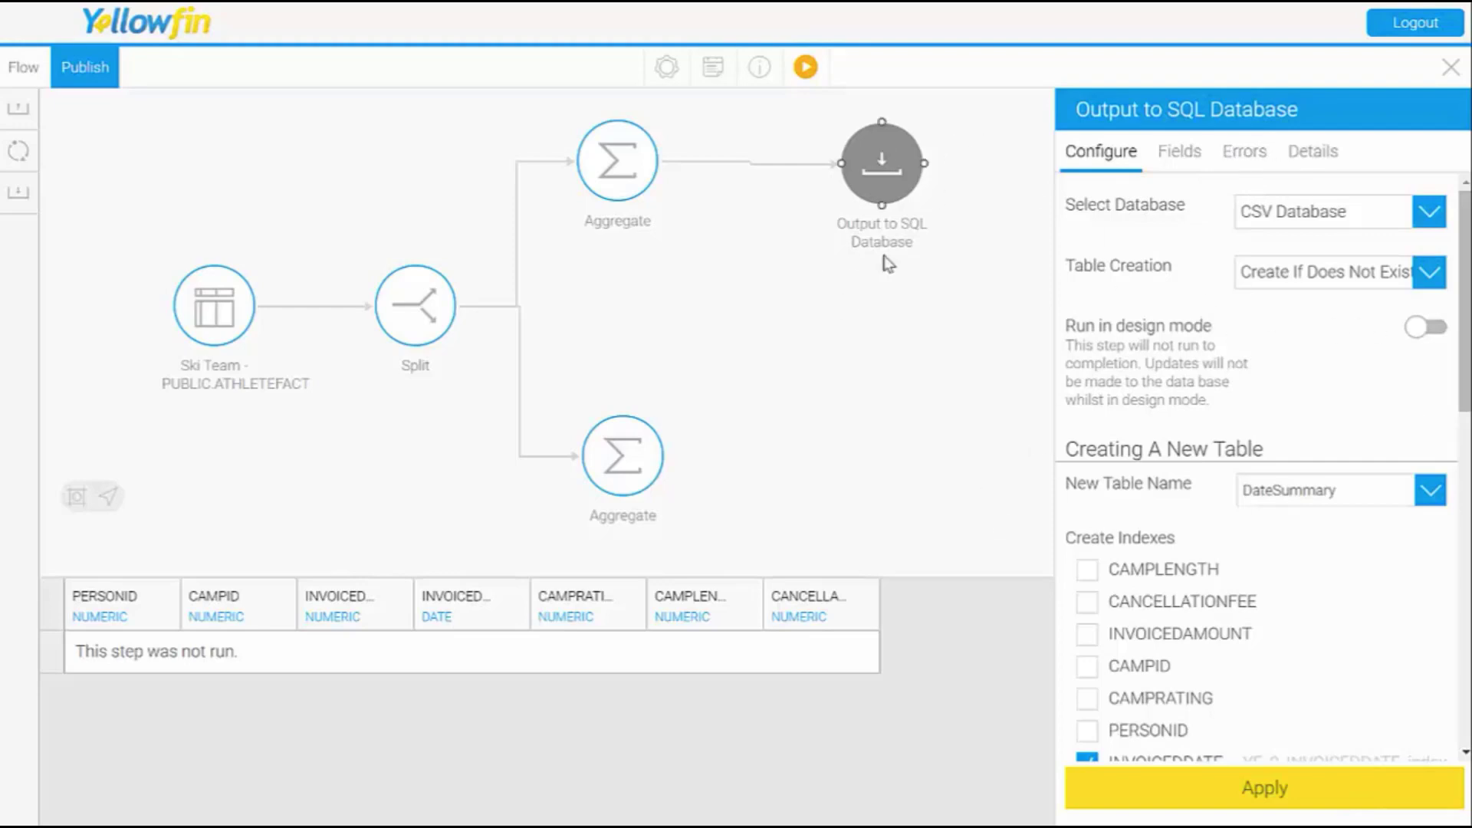
left_click(877, 419)
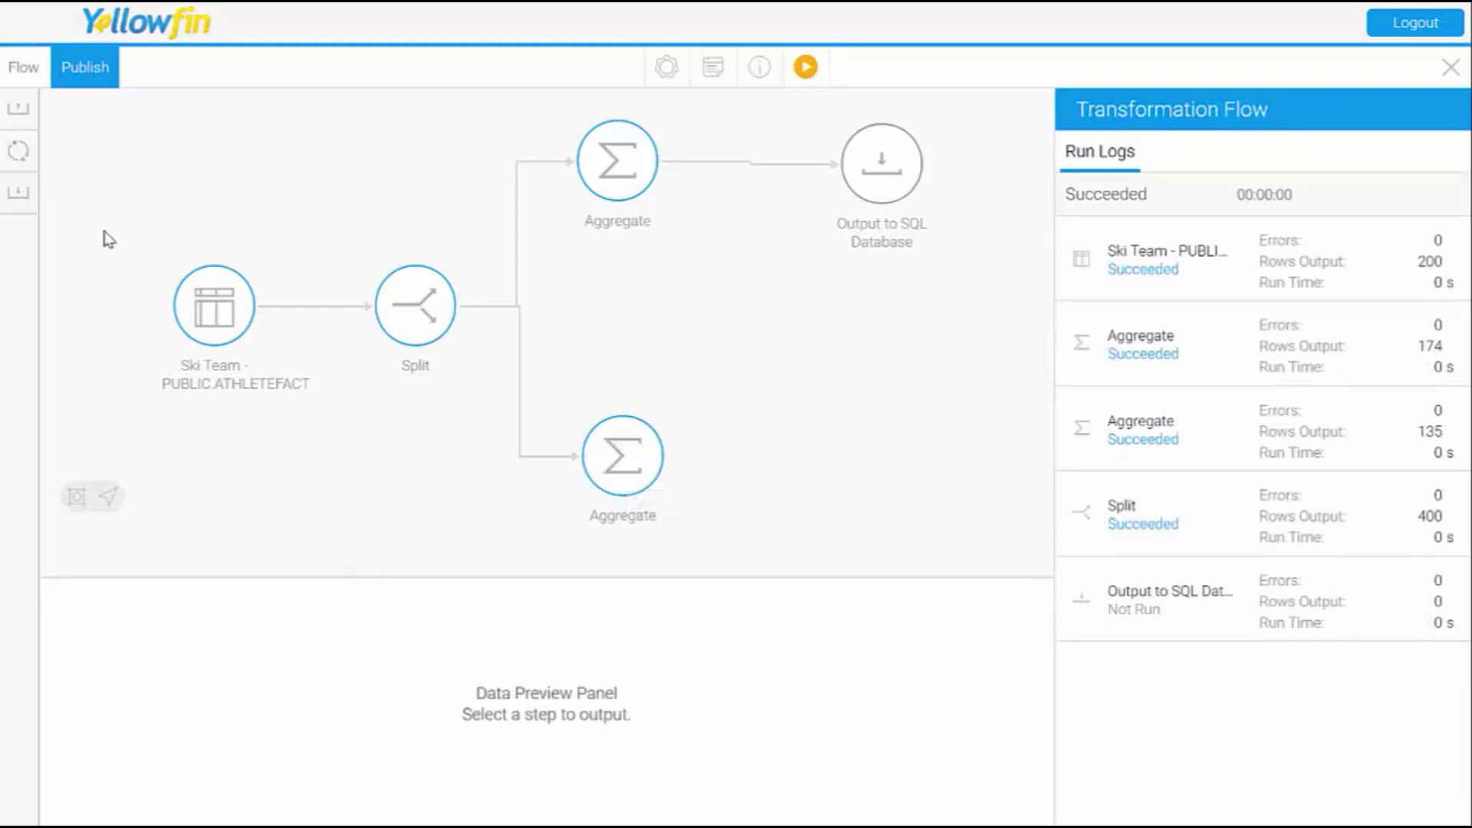
Add a second Output to SQL Database step beside the lower Aggregate step and connect the two
left_click(14, 204)
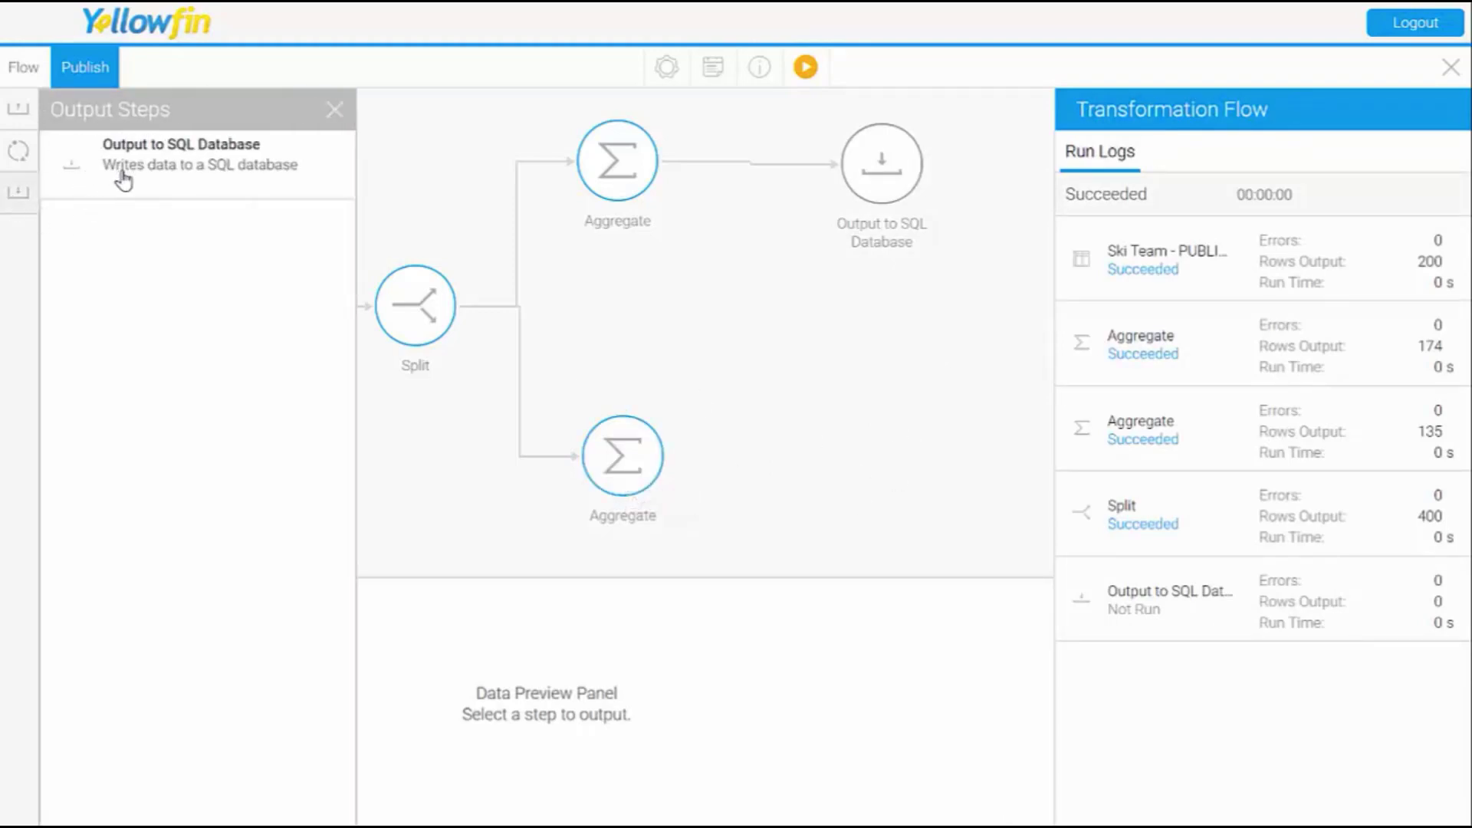
left_click_drag(123, 176, 891, 464)
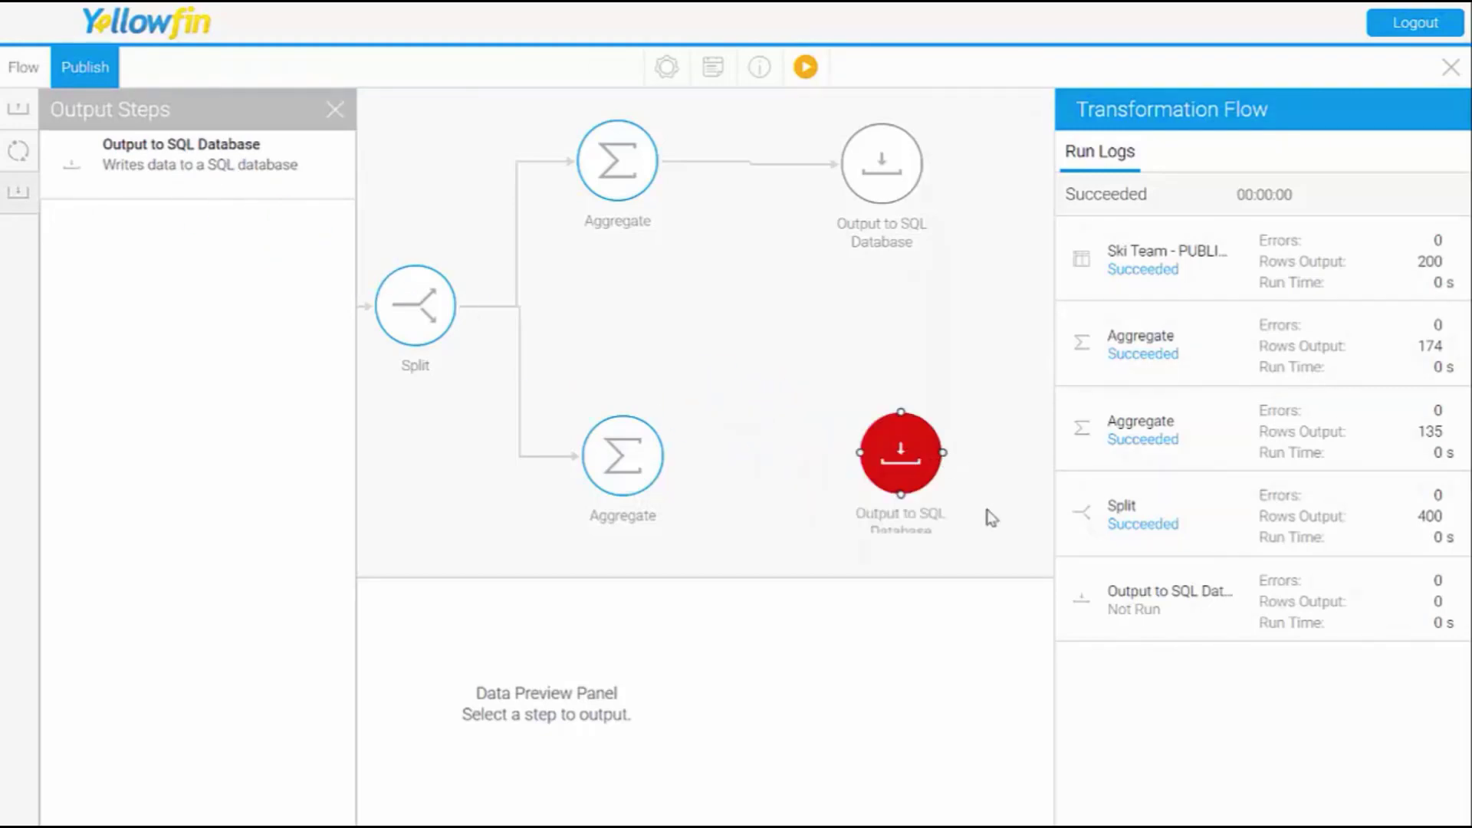
left_click_drag(666, 463, 882, 461)
Set the lower output step's database to CSV Database and its table creation to Create If Does Not Exist
left_click(892, 471)
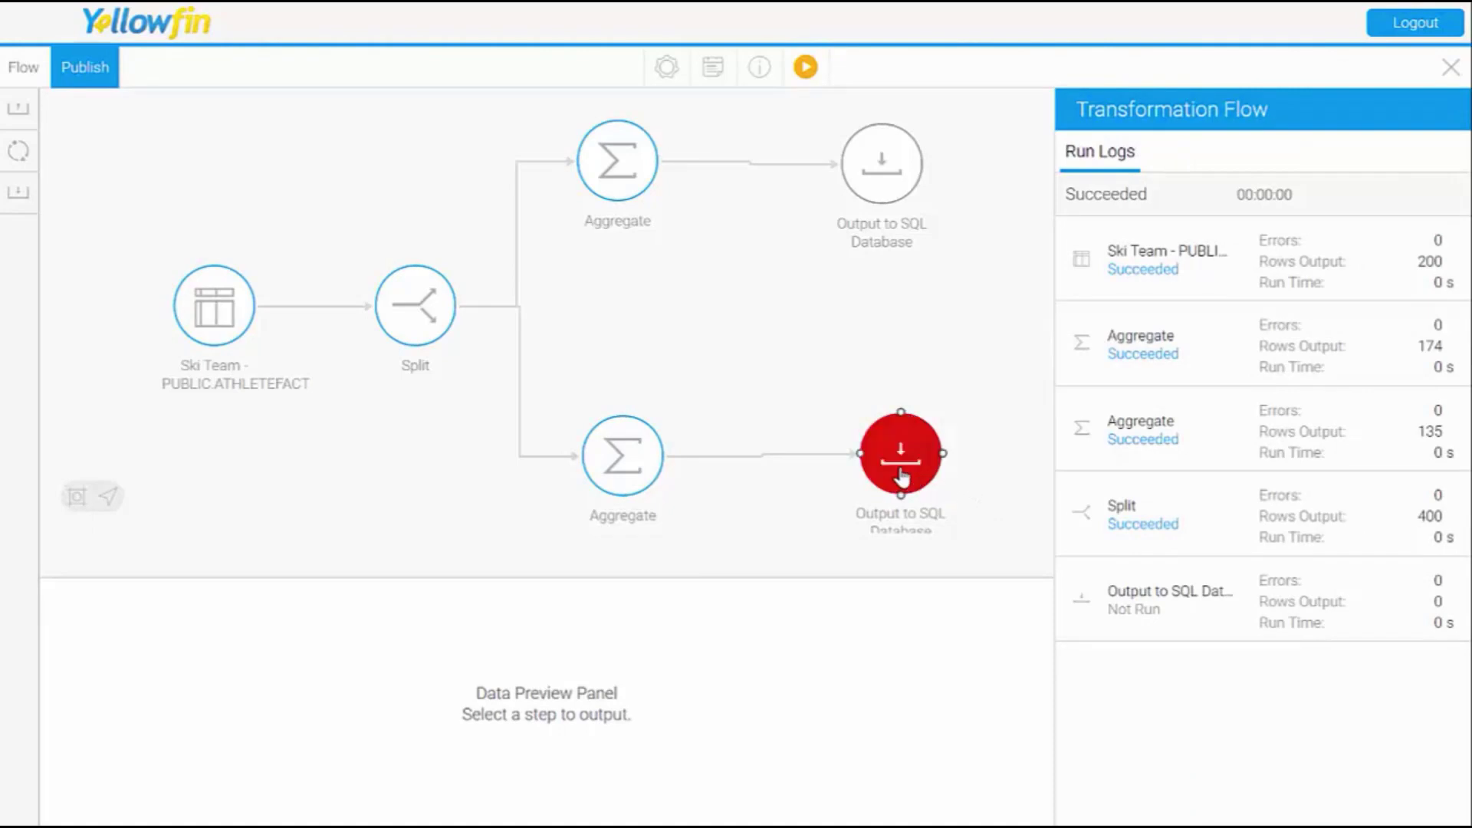
left_click(1294, 219)
left_click(1308, 279)
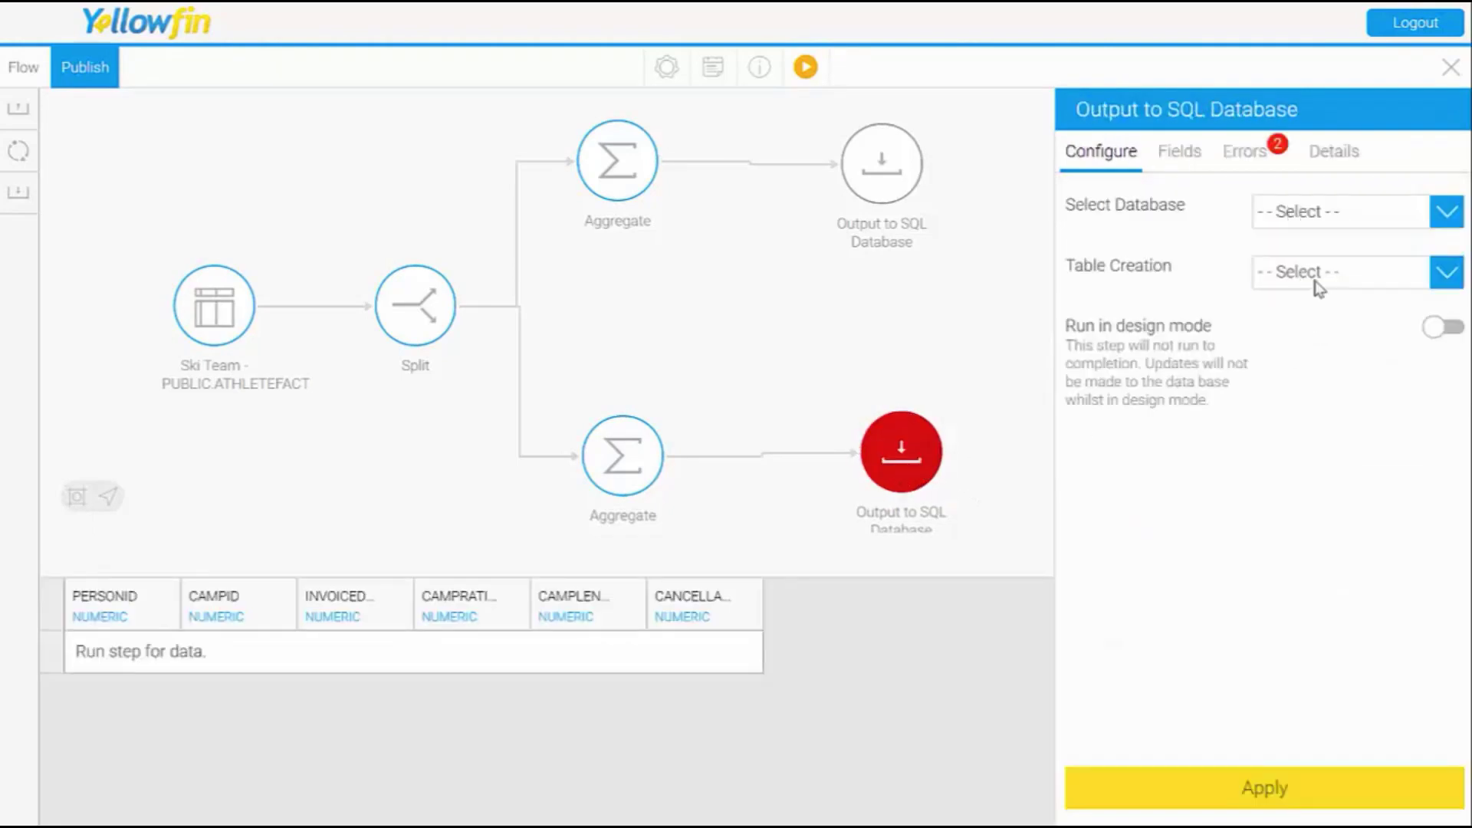
left_click(1296, 285)
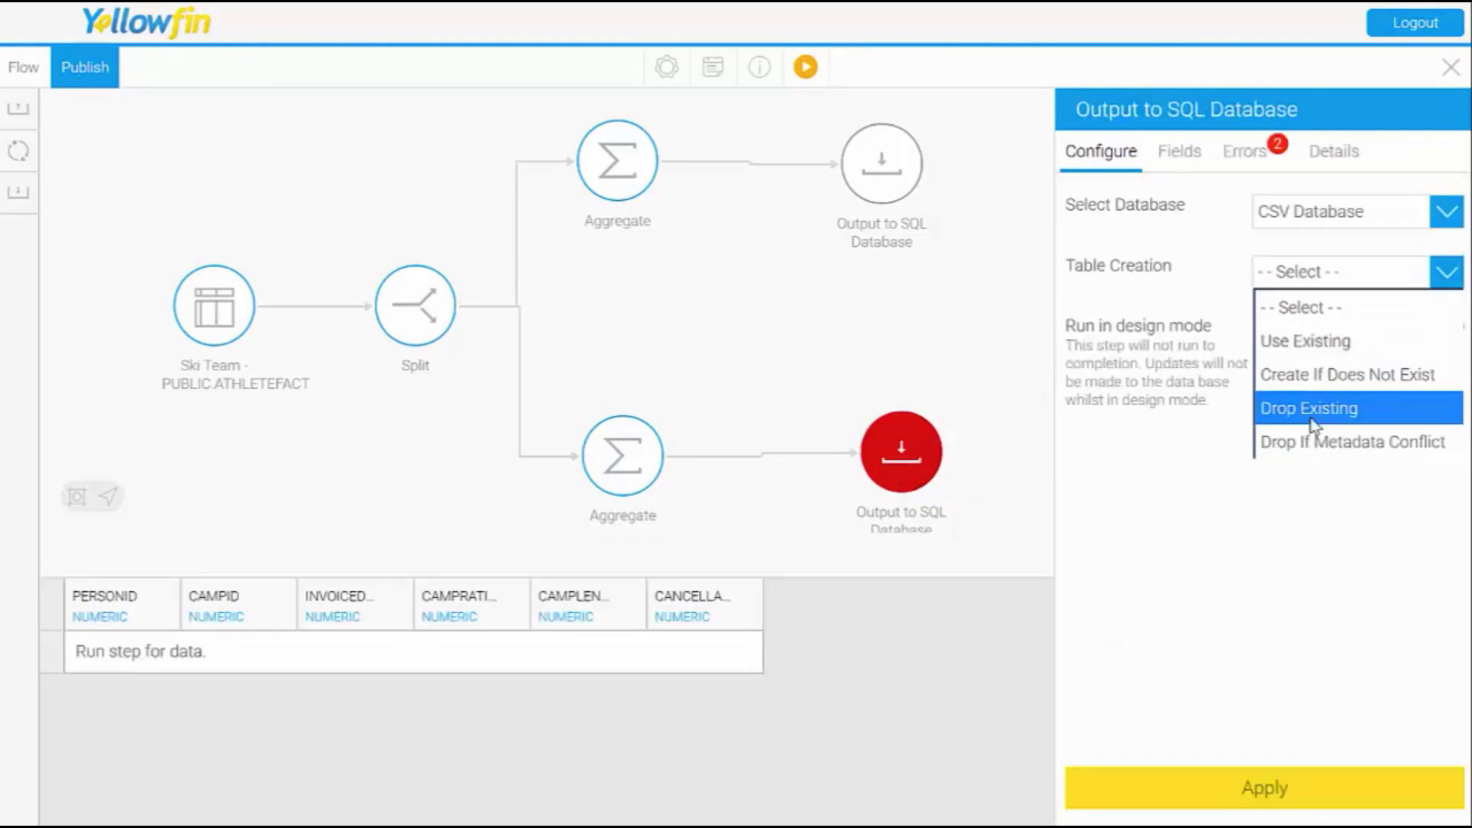
left_click(1320, 377)
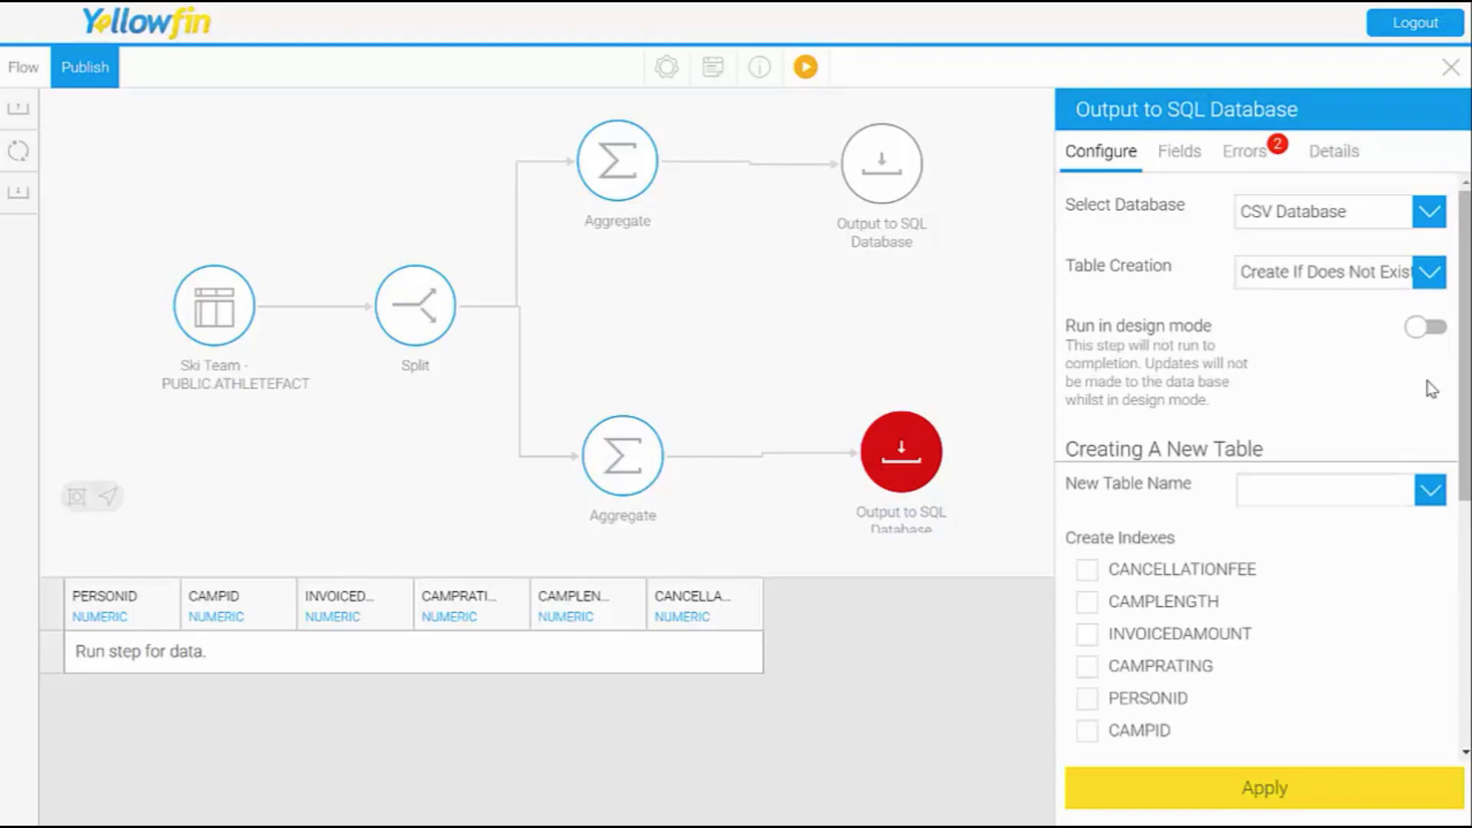
Name the lower output step's new table CampSummary and create an index on CAMPID
left_click(1315, 500)
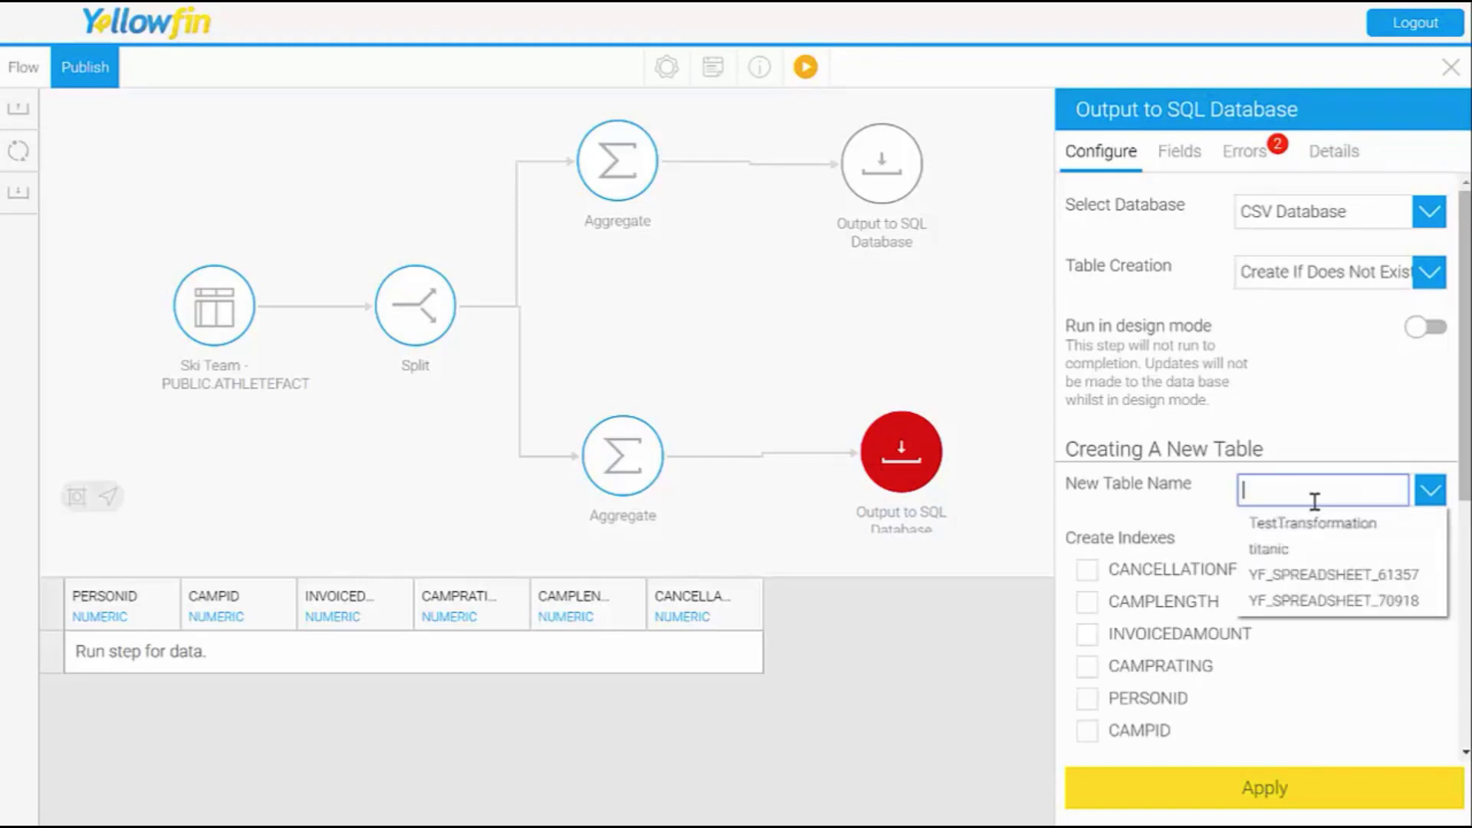
type("CampSummary")
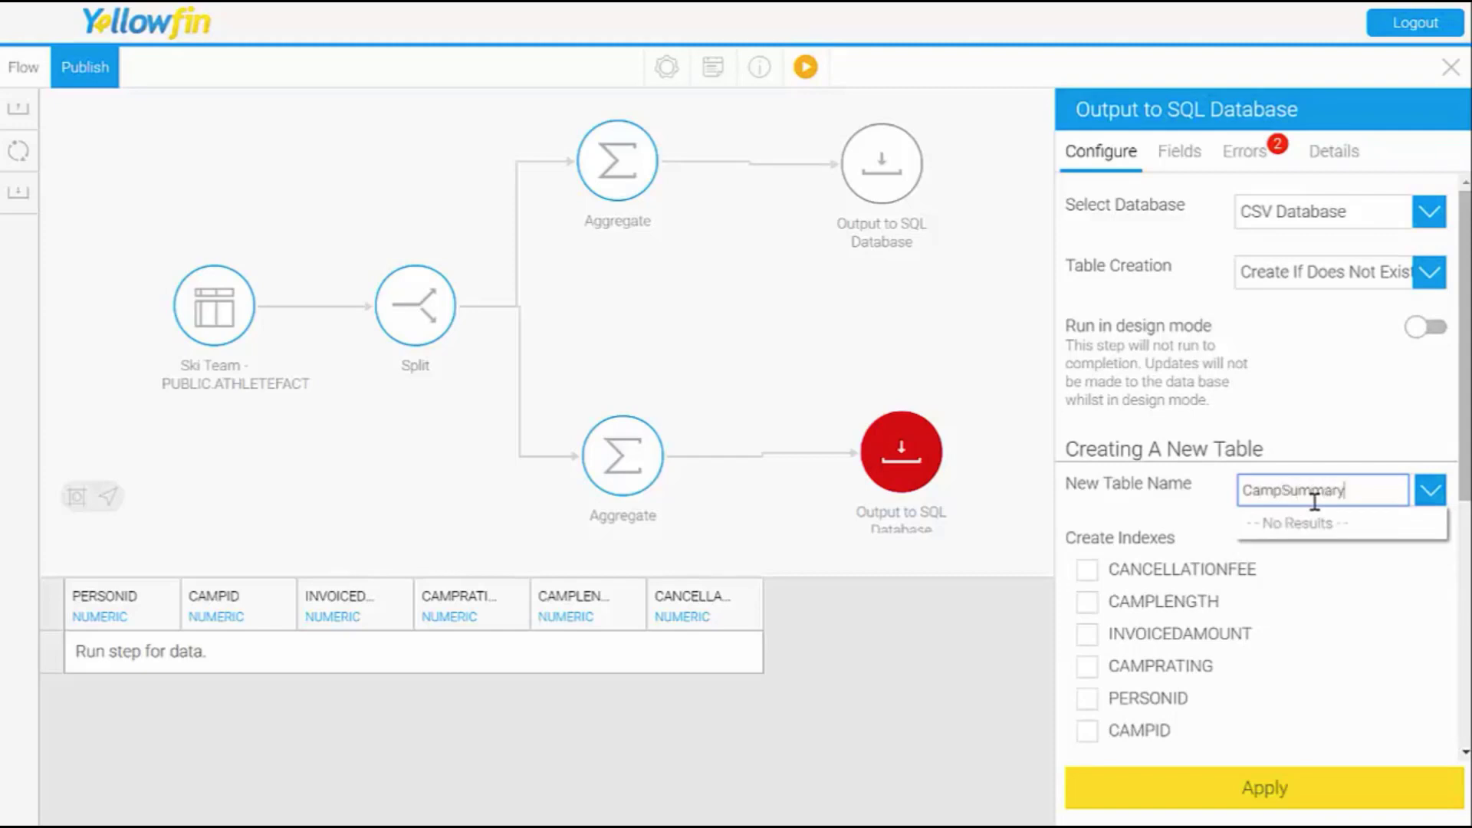
left_click(1327, 429)
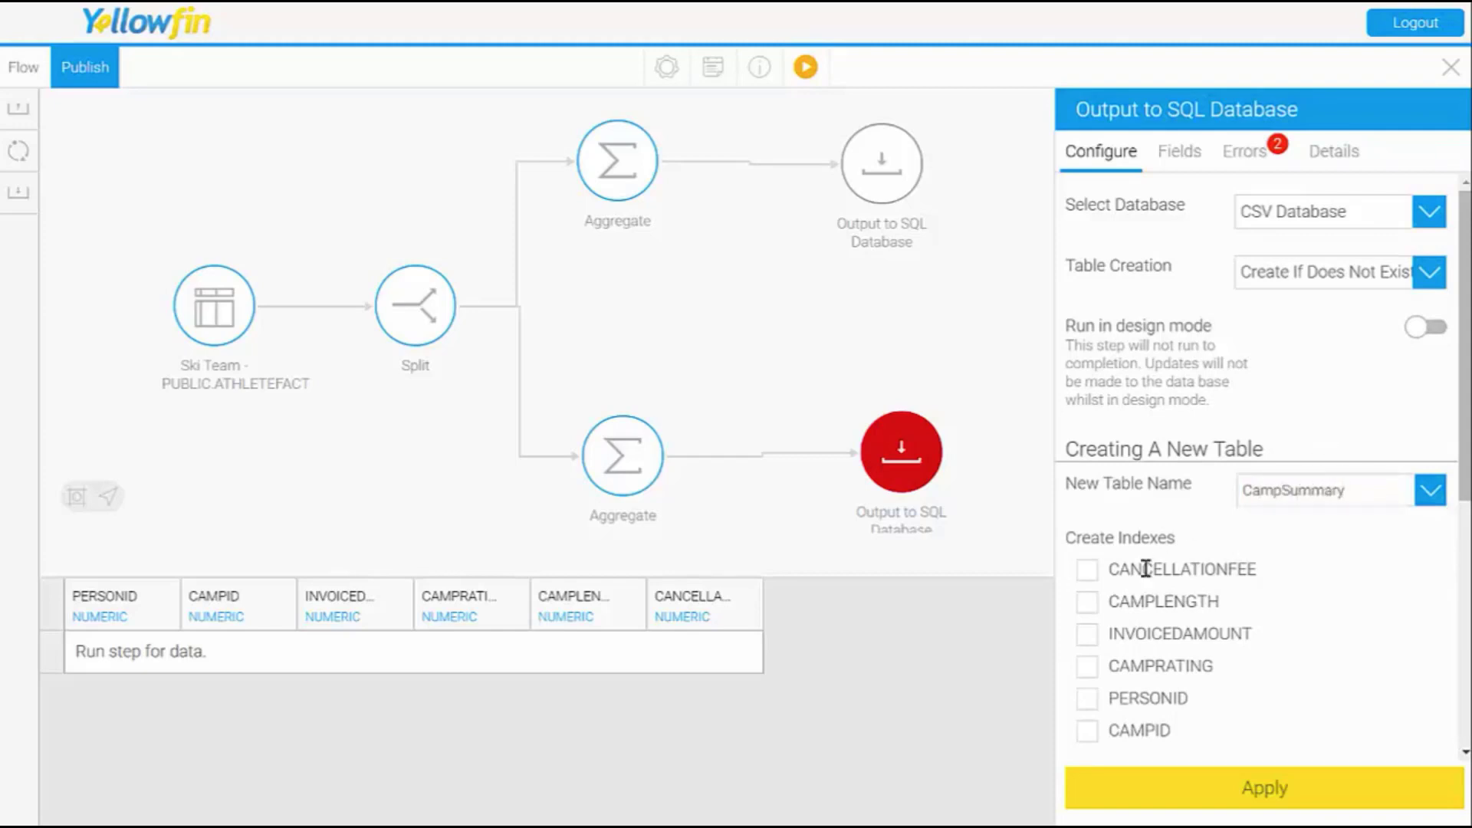
left_click(1088, 730)
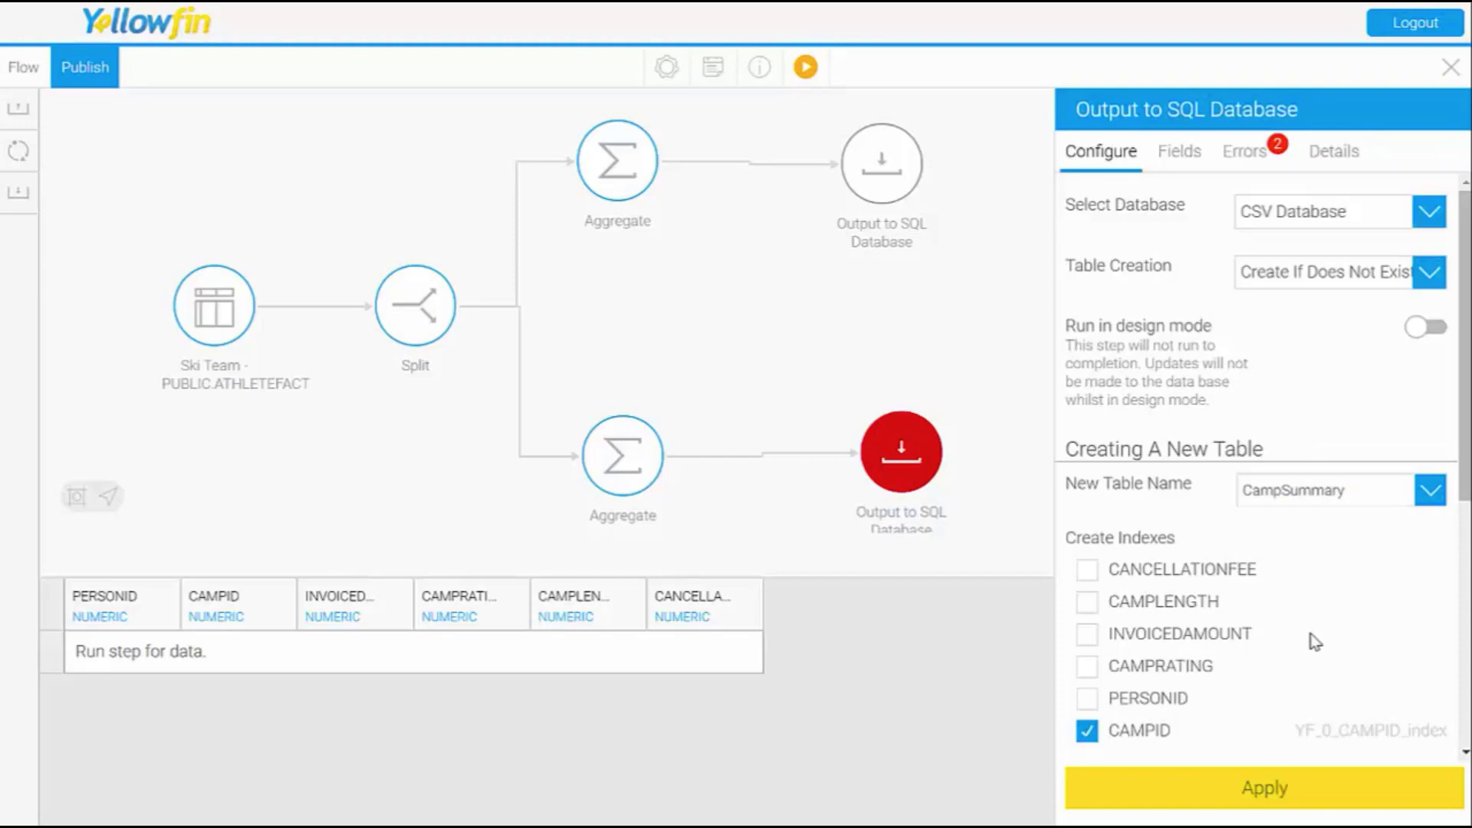
Choose Insert as the lower output step's update type for an existing table and apply the configuration
scroll(1319, 641, "down", 3)
scroll(1325, 641, "down", 4)
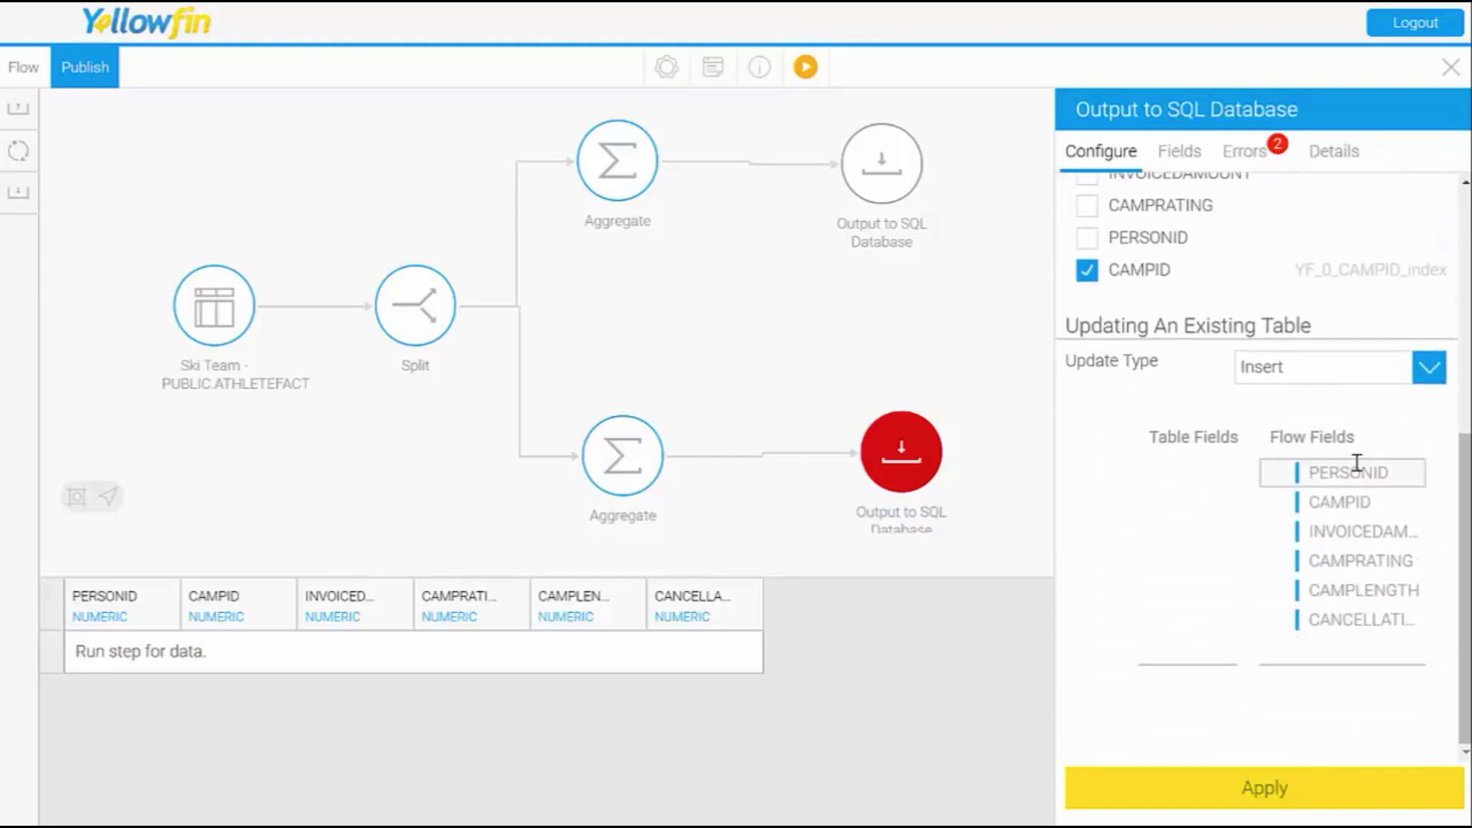
left_click(1331, 367)
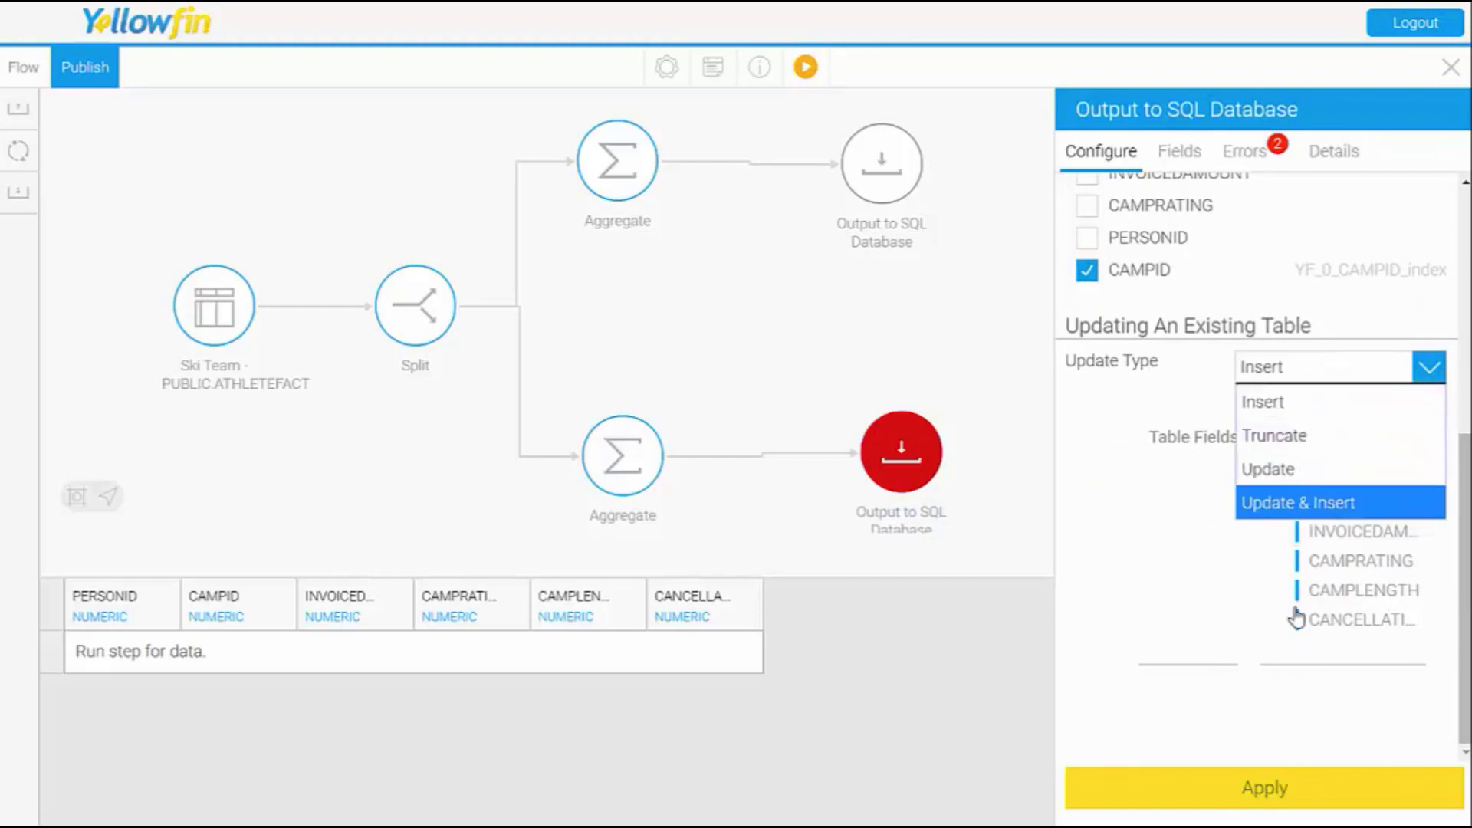
left_click(1332, 396)
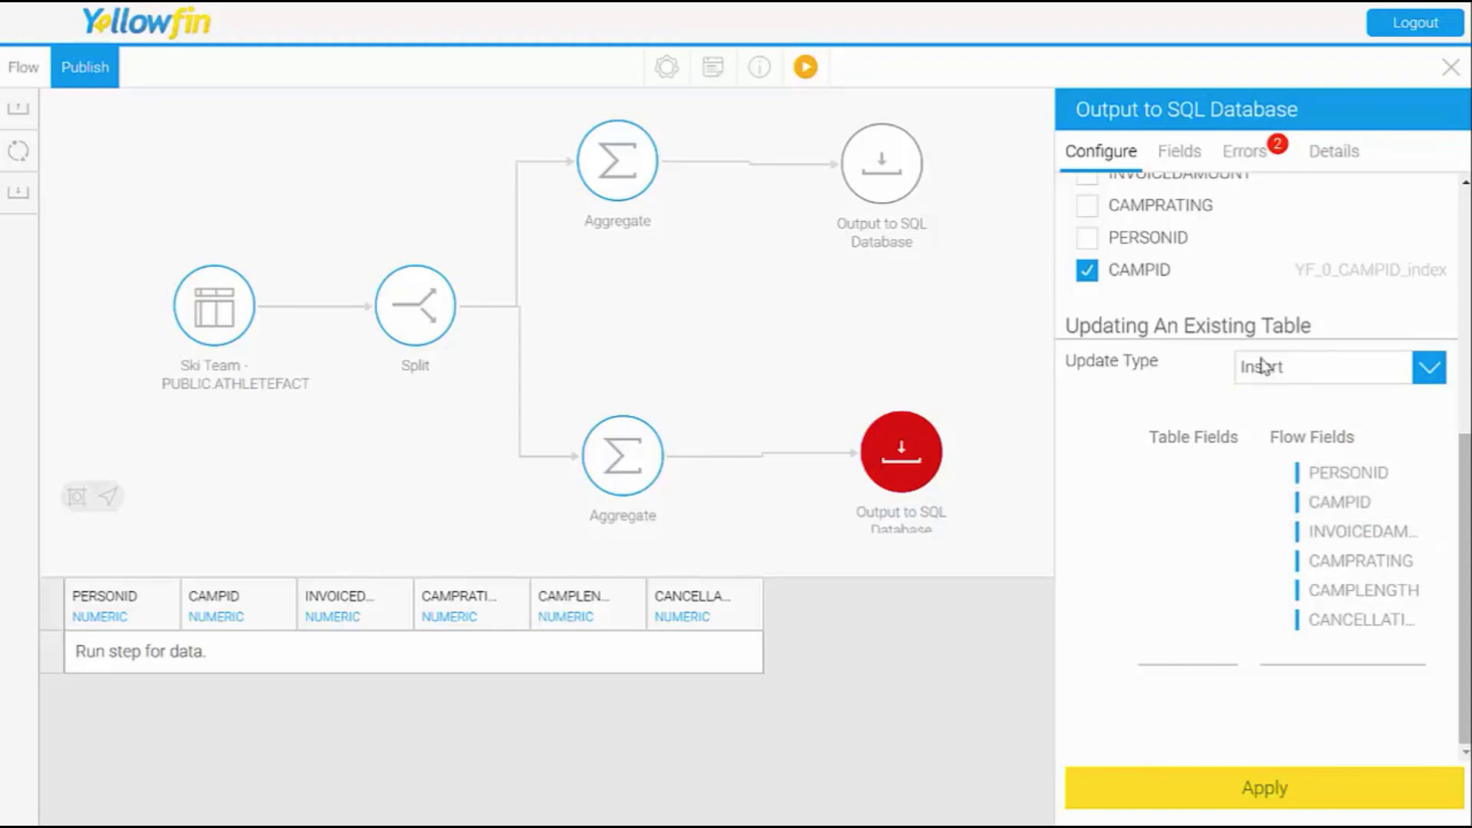
left_click(1278, 799)
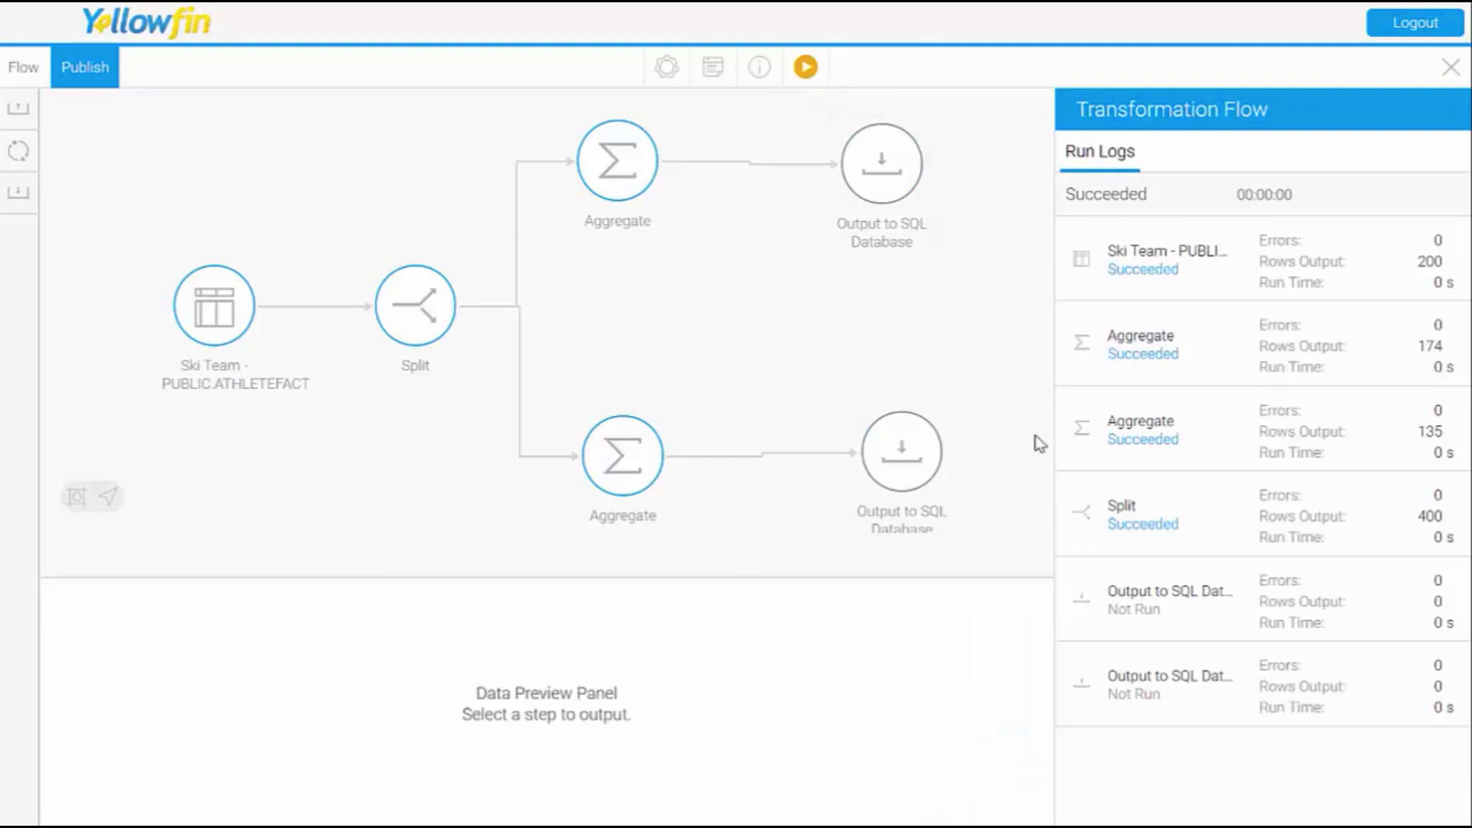
Enable Run in design mode for the lower Output to SQL Database step and apply the change
left_click(893, 468)
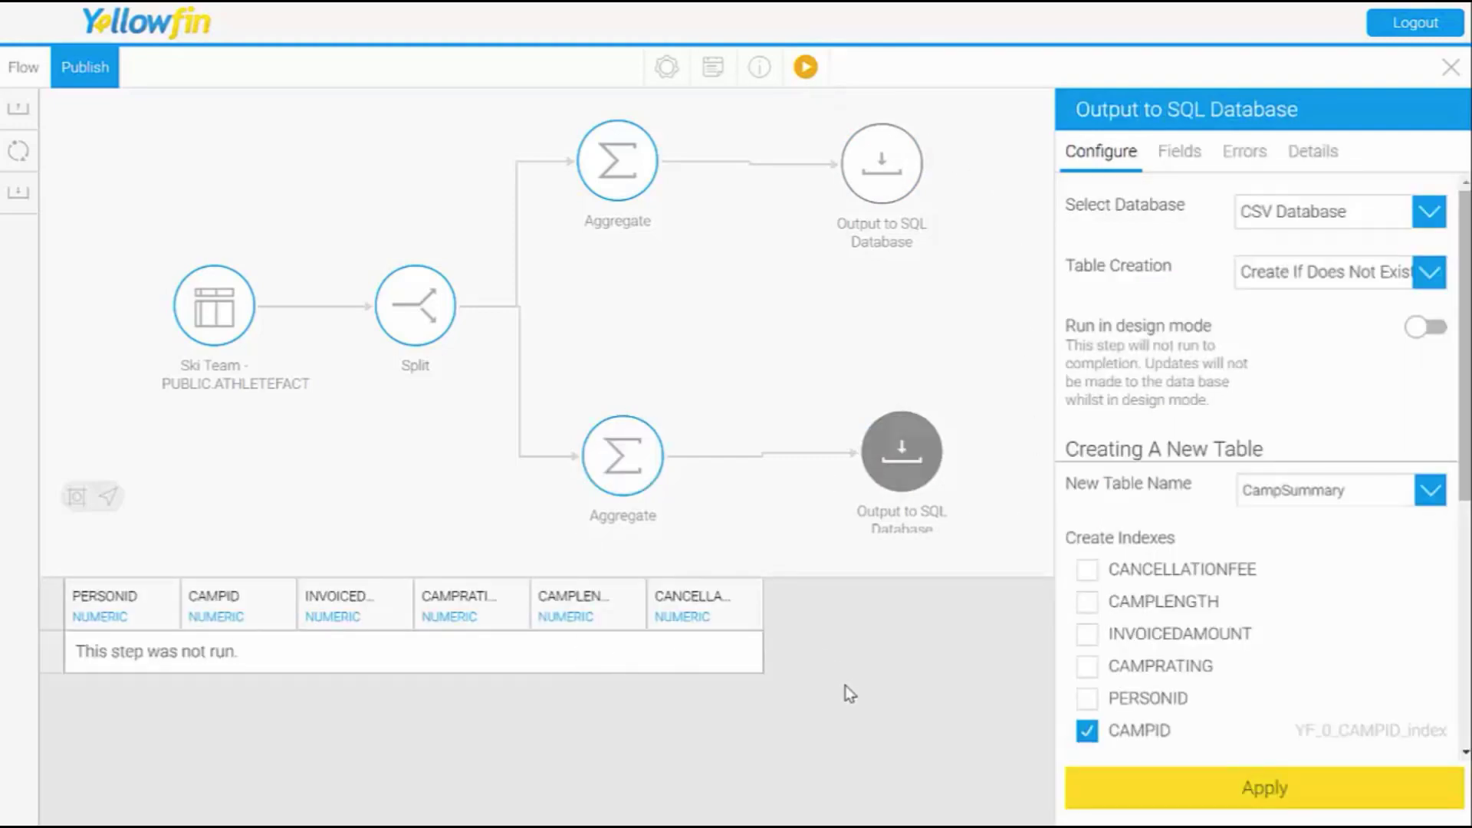
left_click_drag(1076, 327, 1219, 337)
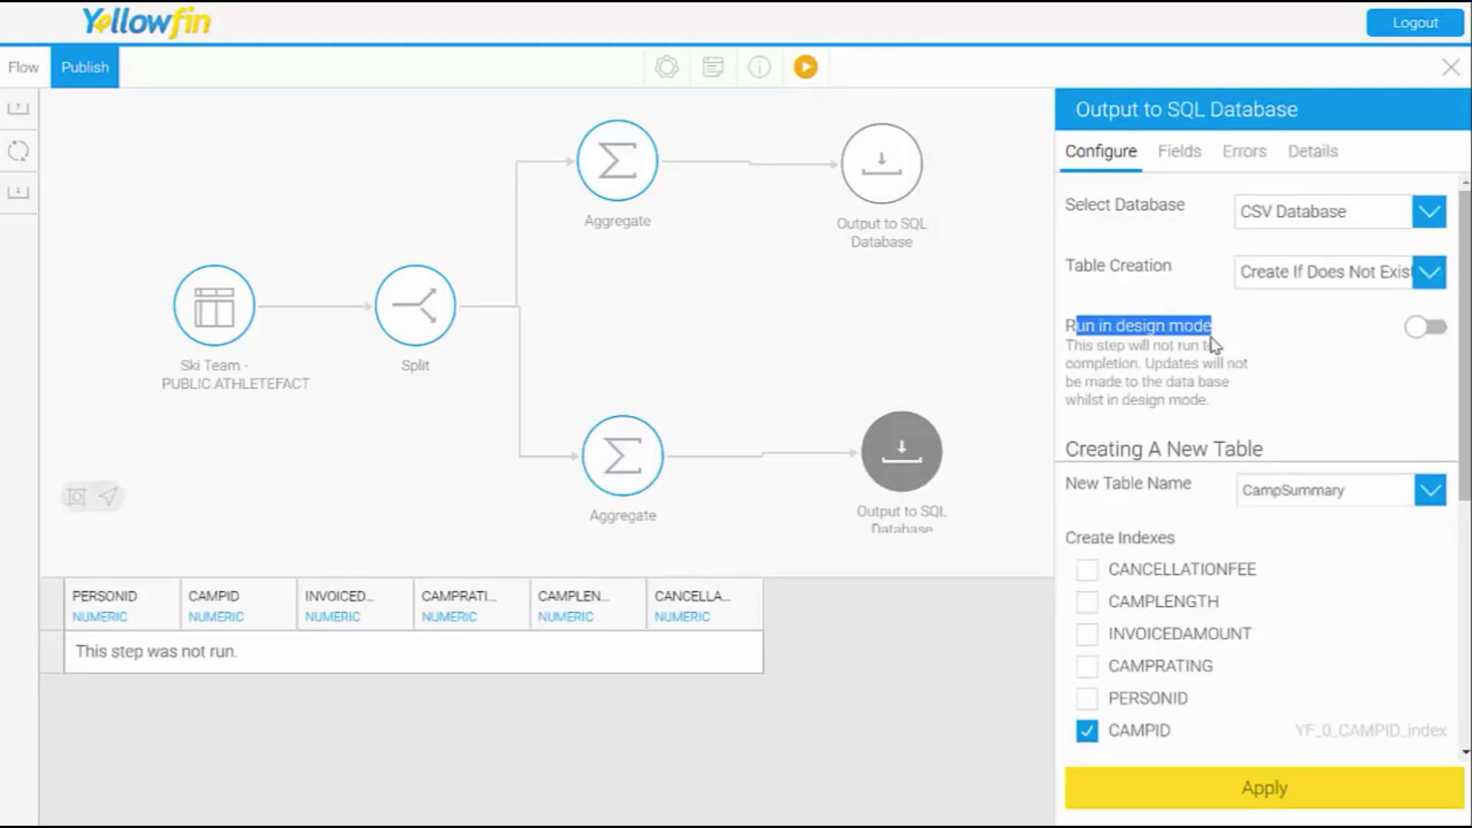
left_click(1280, 389)
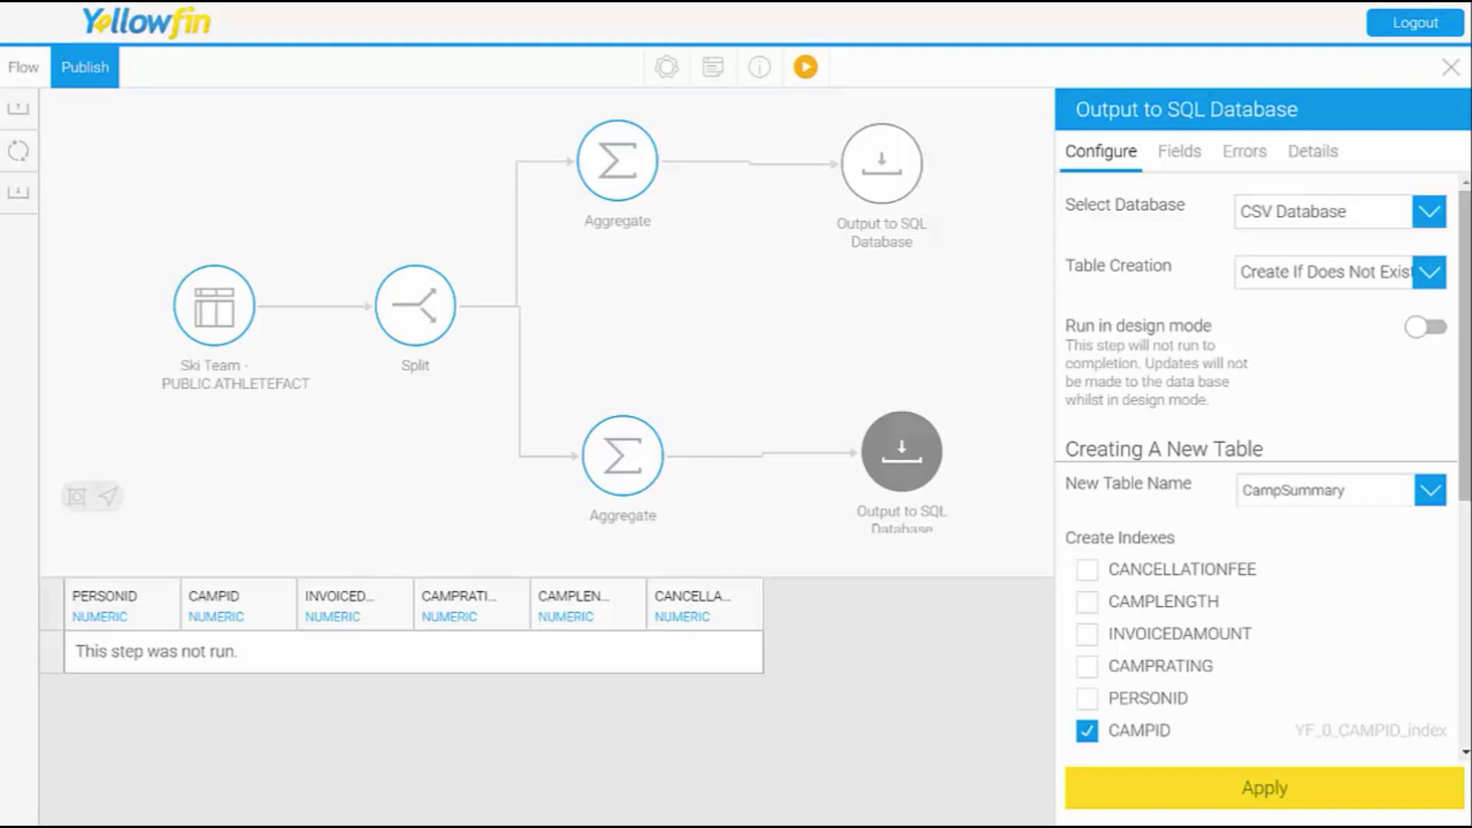
left_click(1431, 329)
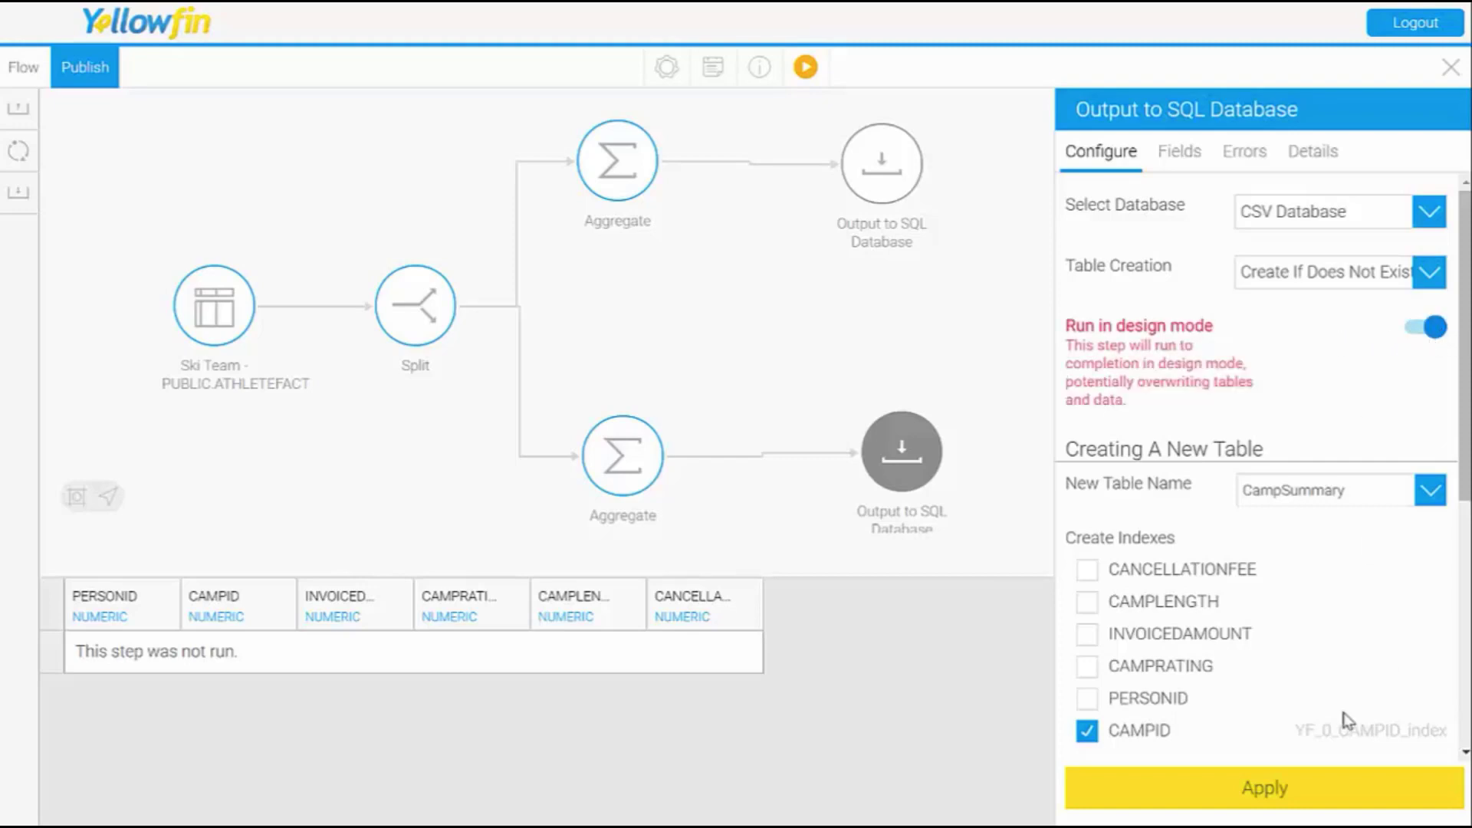
left_click(1278, 799)
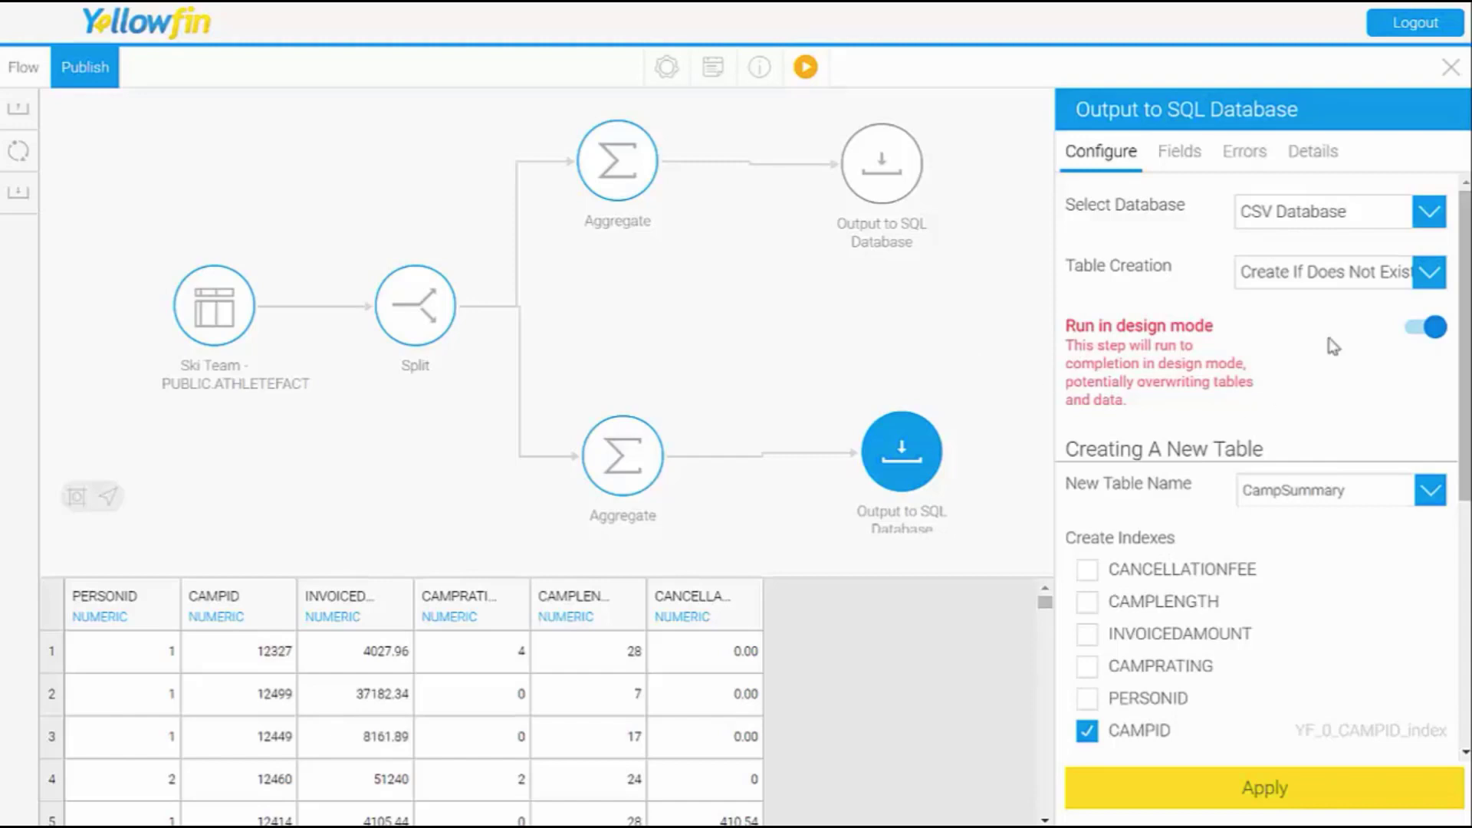
Close the transformation flow and open the Data Administrator storyboard at the Publishing & Running Flows slide
left_click(1451, 67)
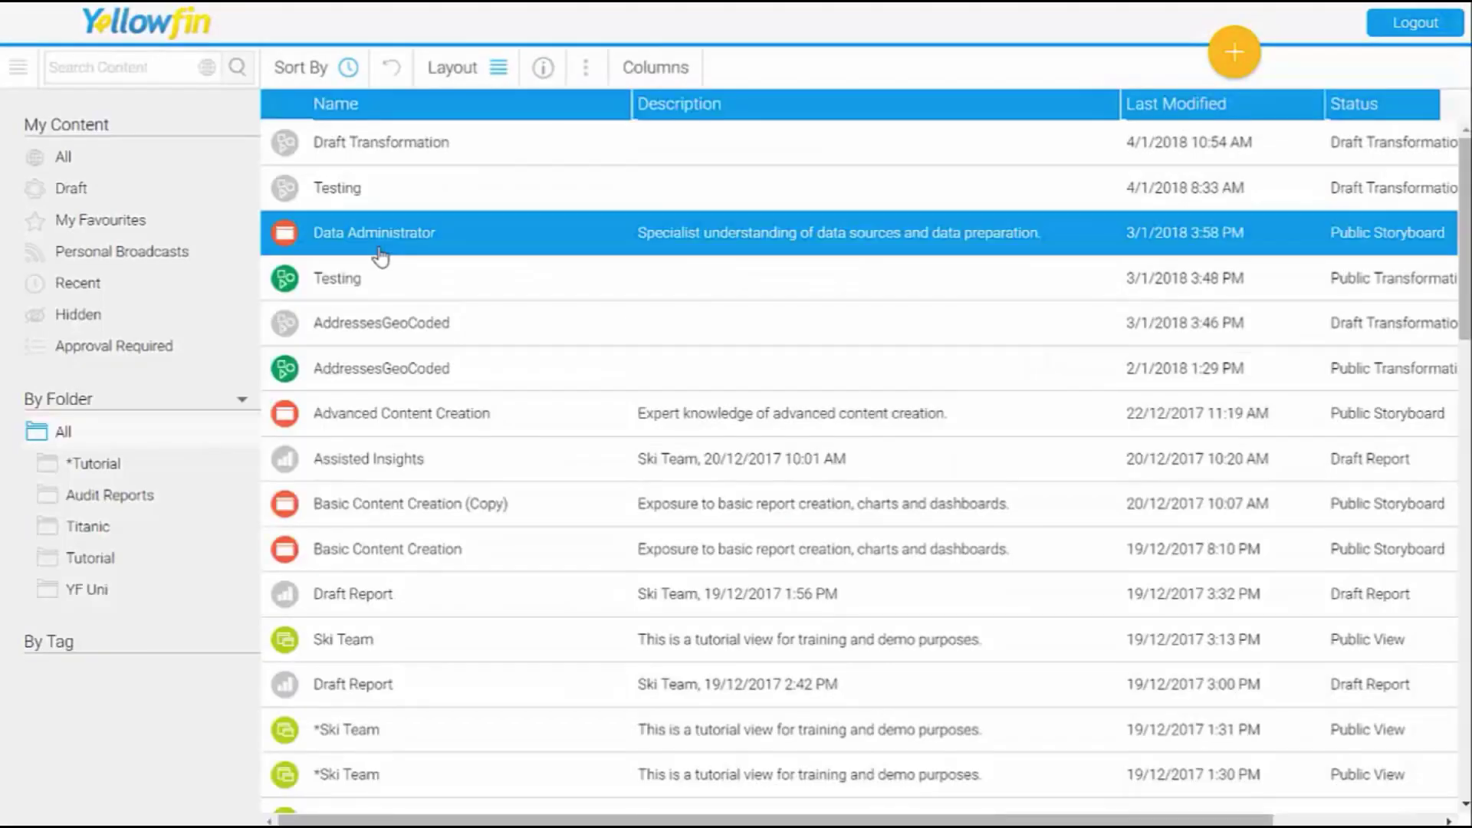
left_click(381, 258)
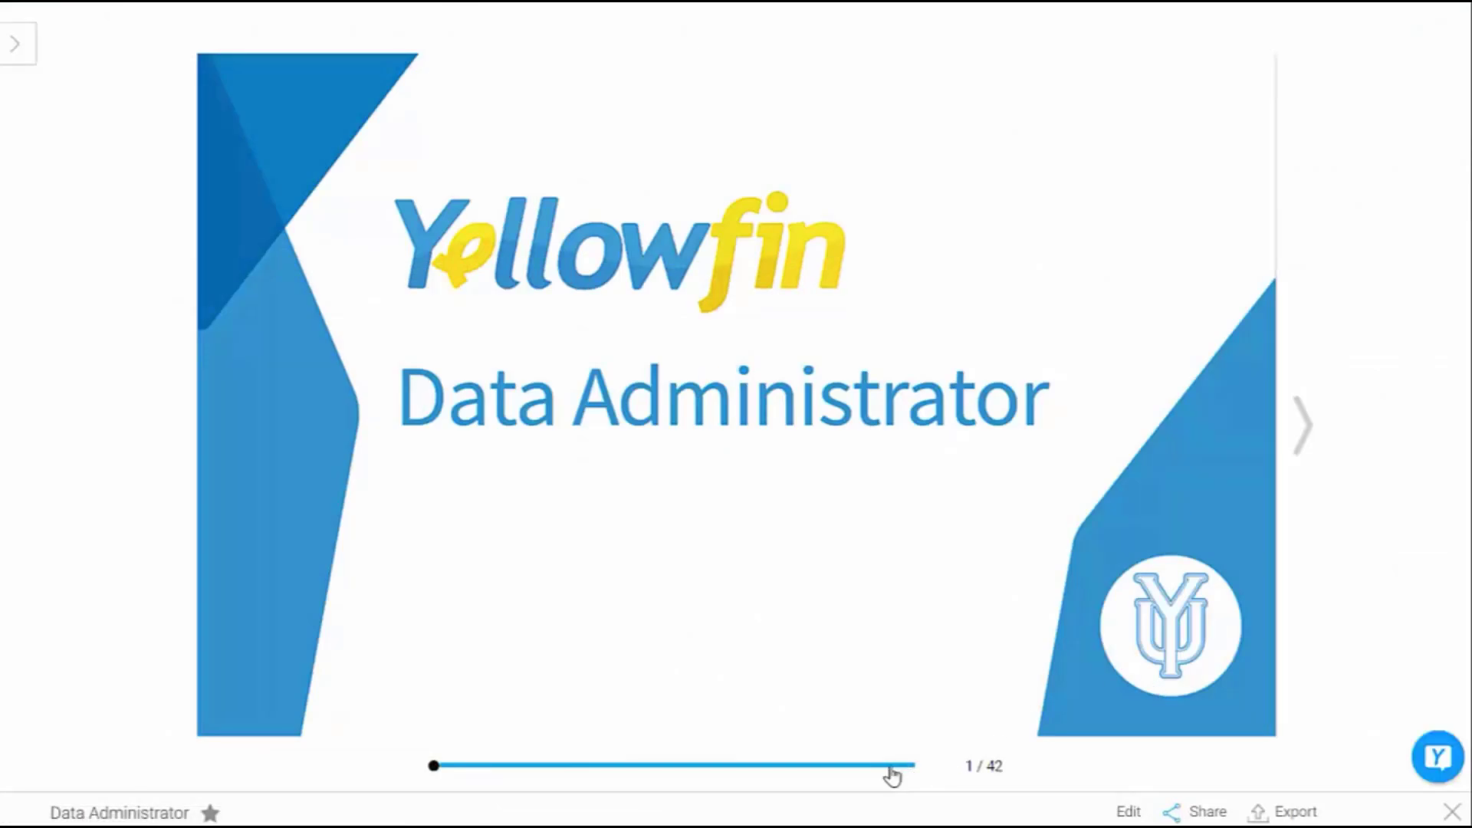
left_click(891, 767)
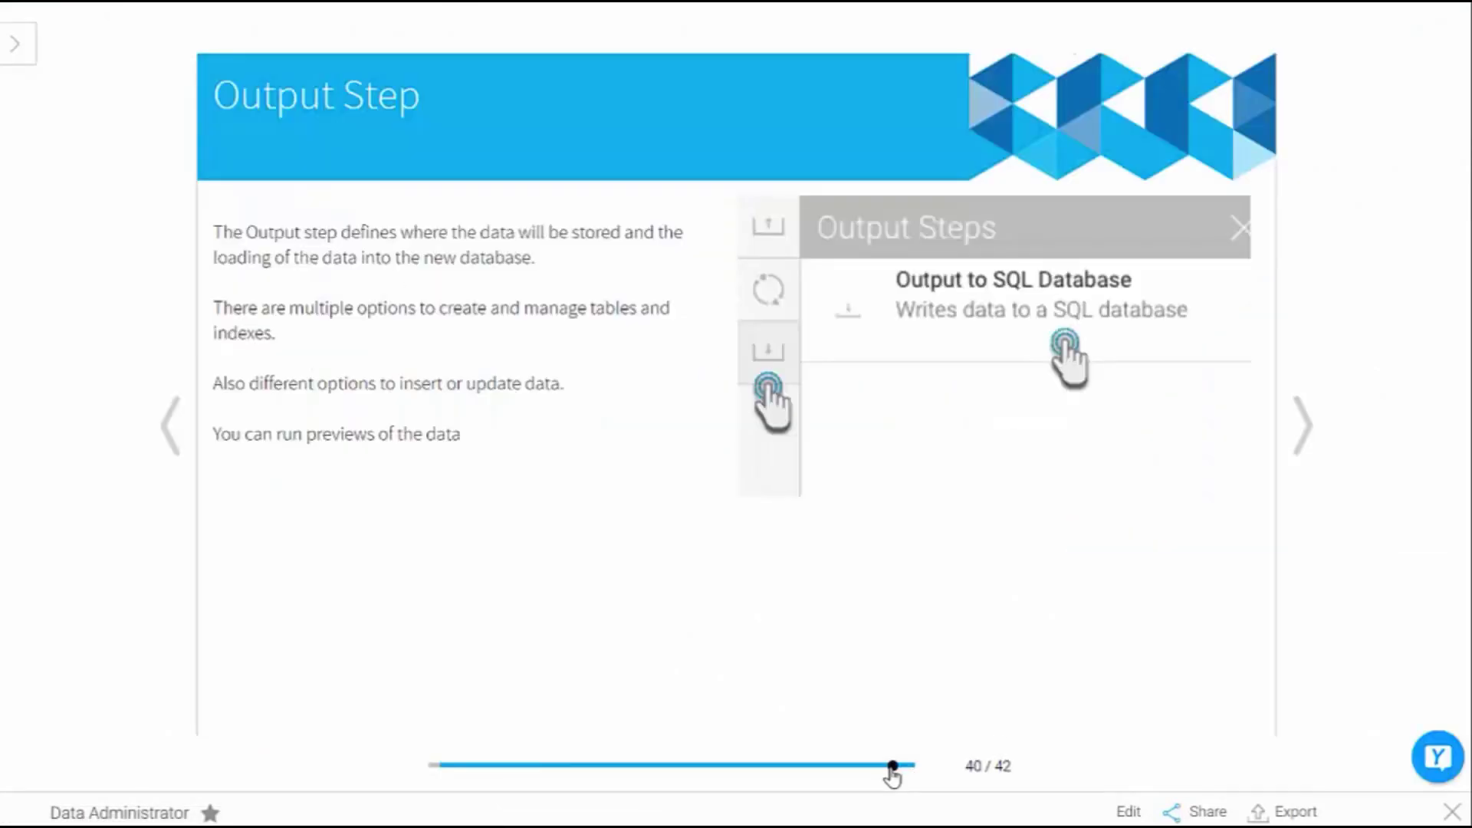
left_click(892, 767)
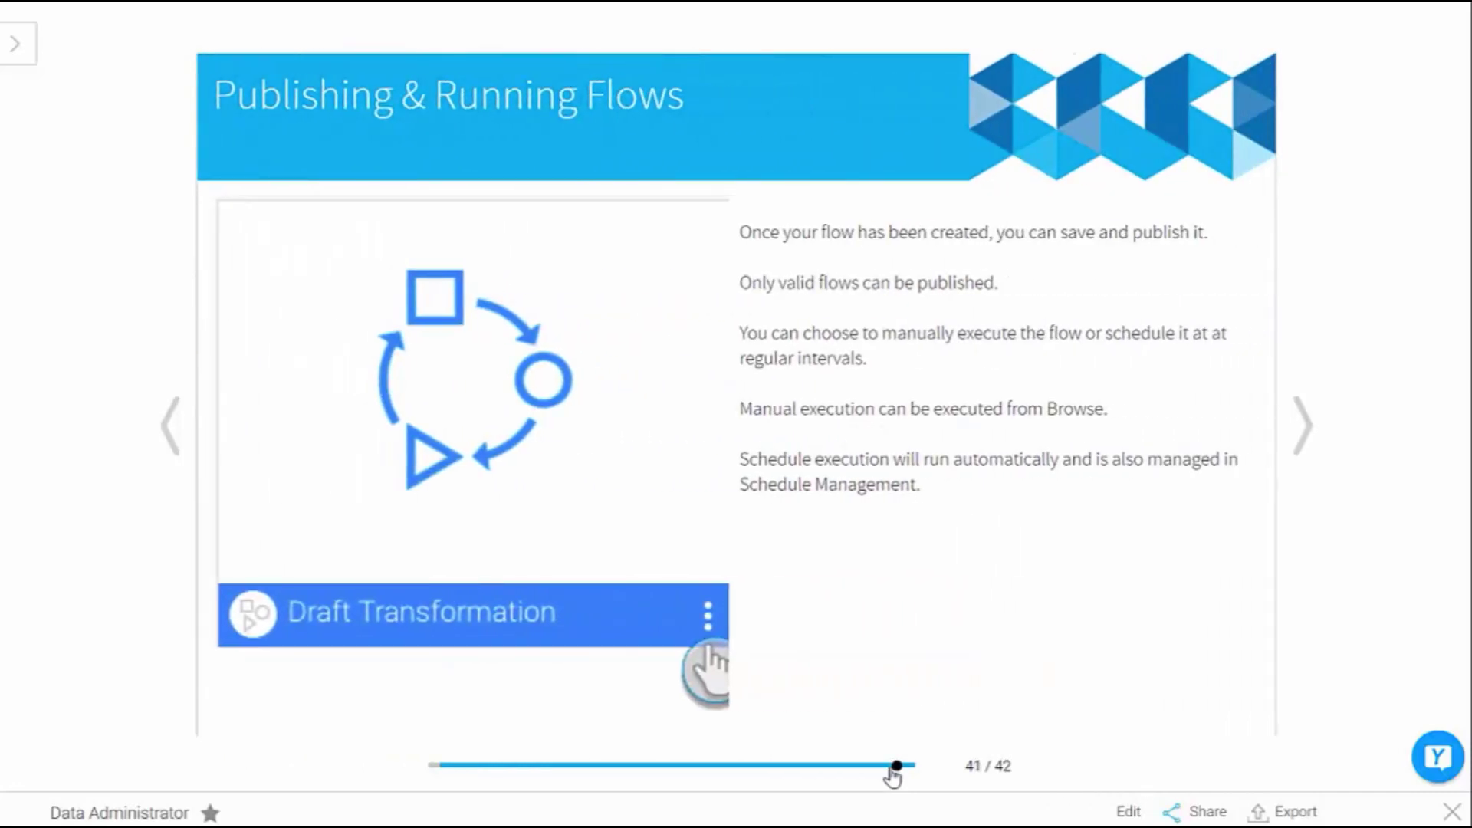
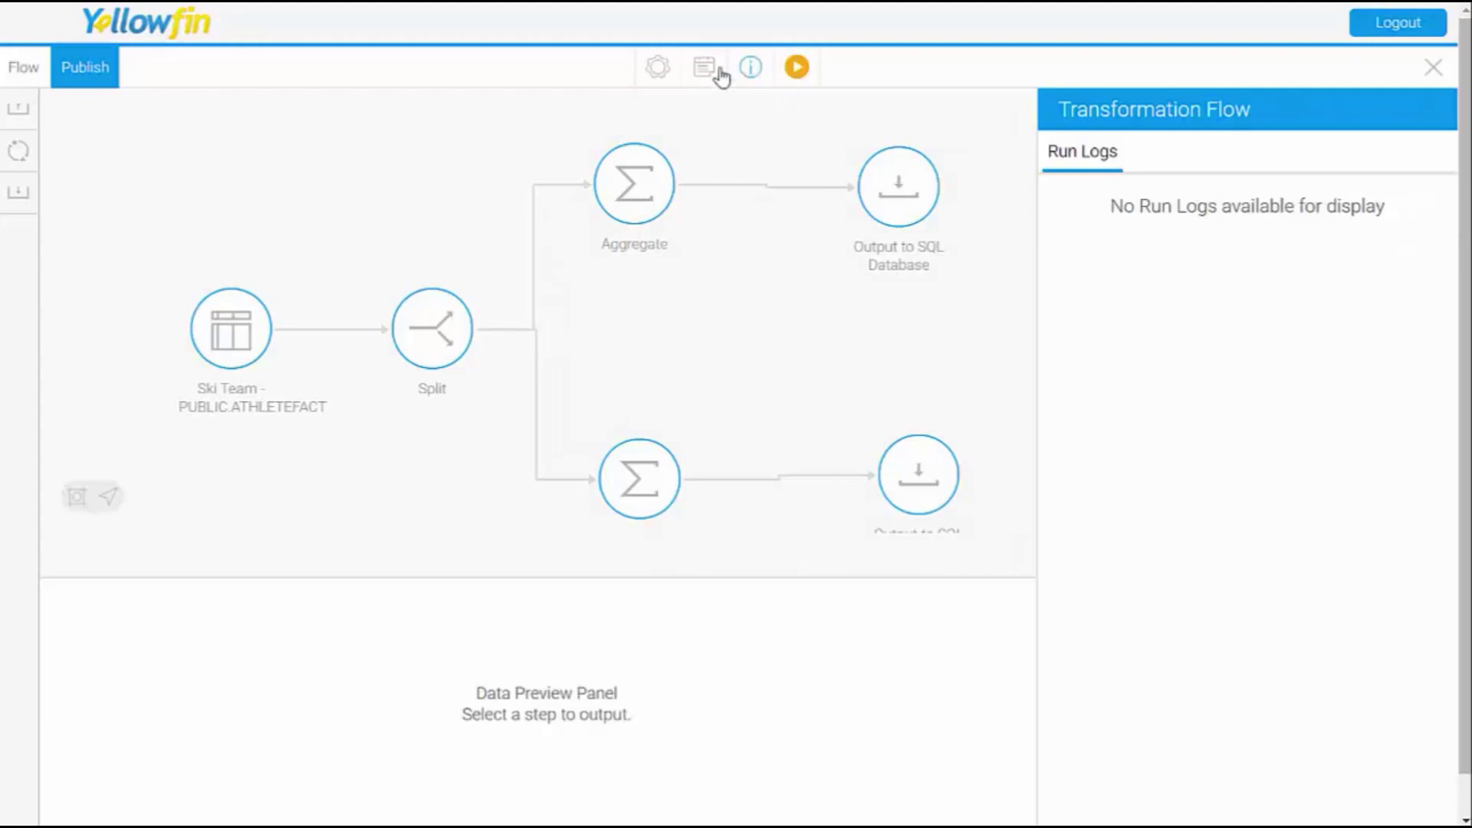
Enable scheduling for the transformation flow and add a person as the success notification recipient
left_click(705, 68)
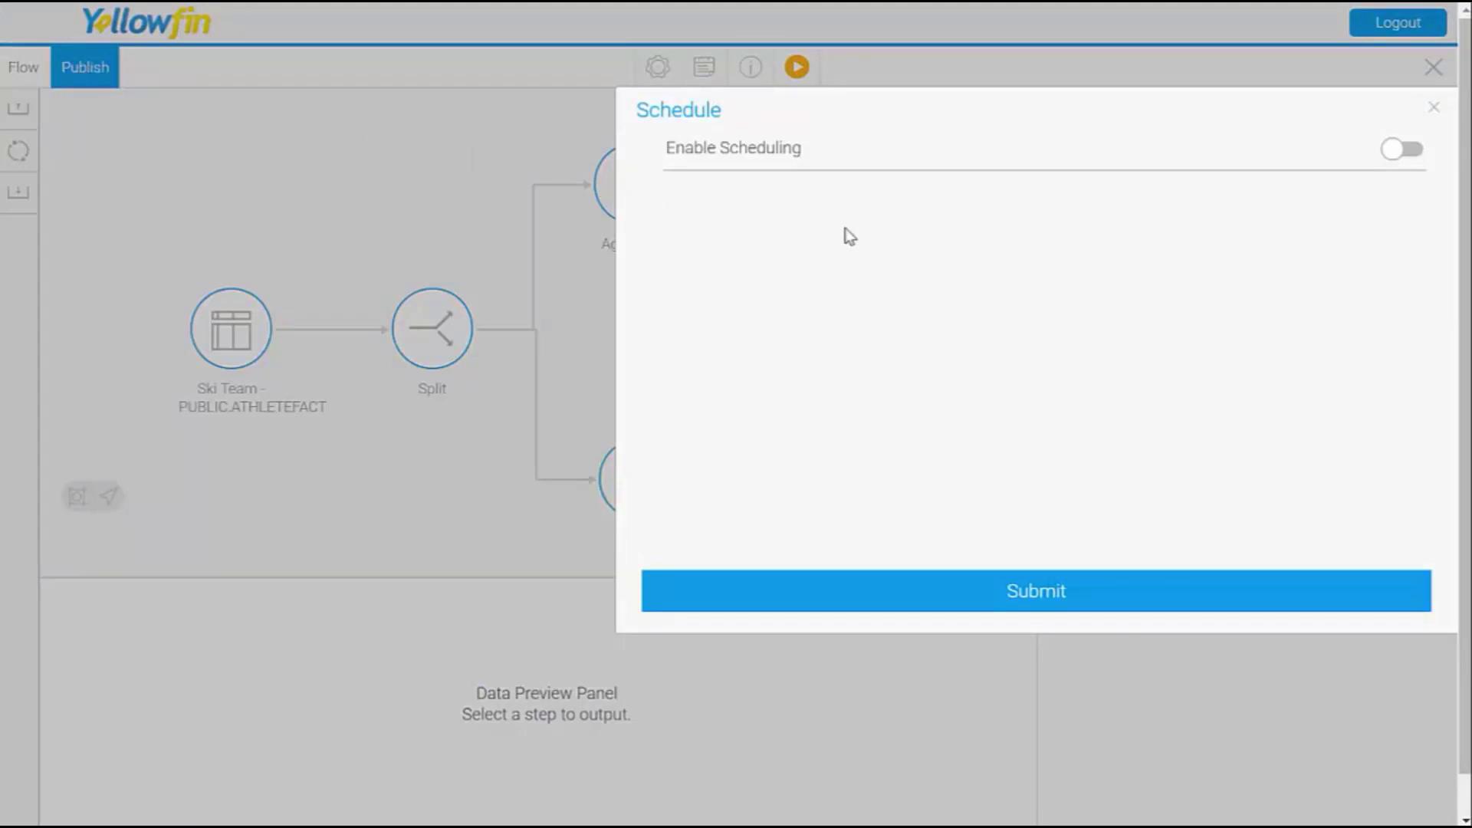
left_click(1419, 161)
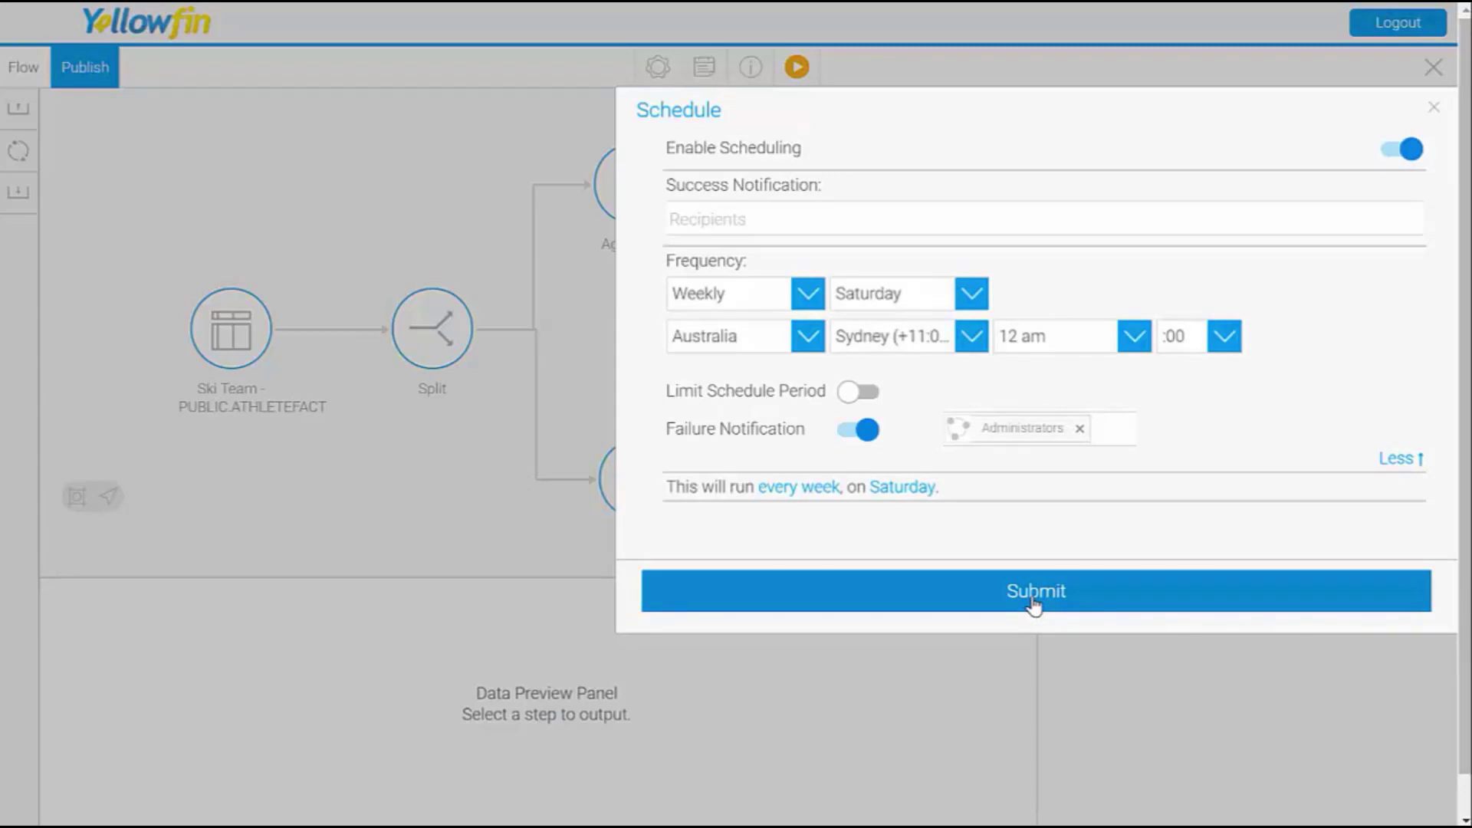
left_click(727, 222)
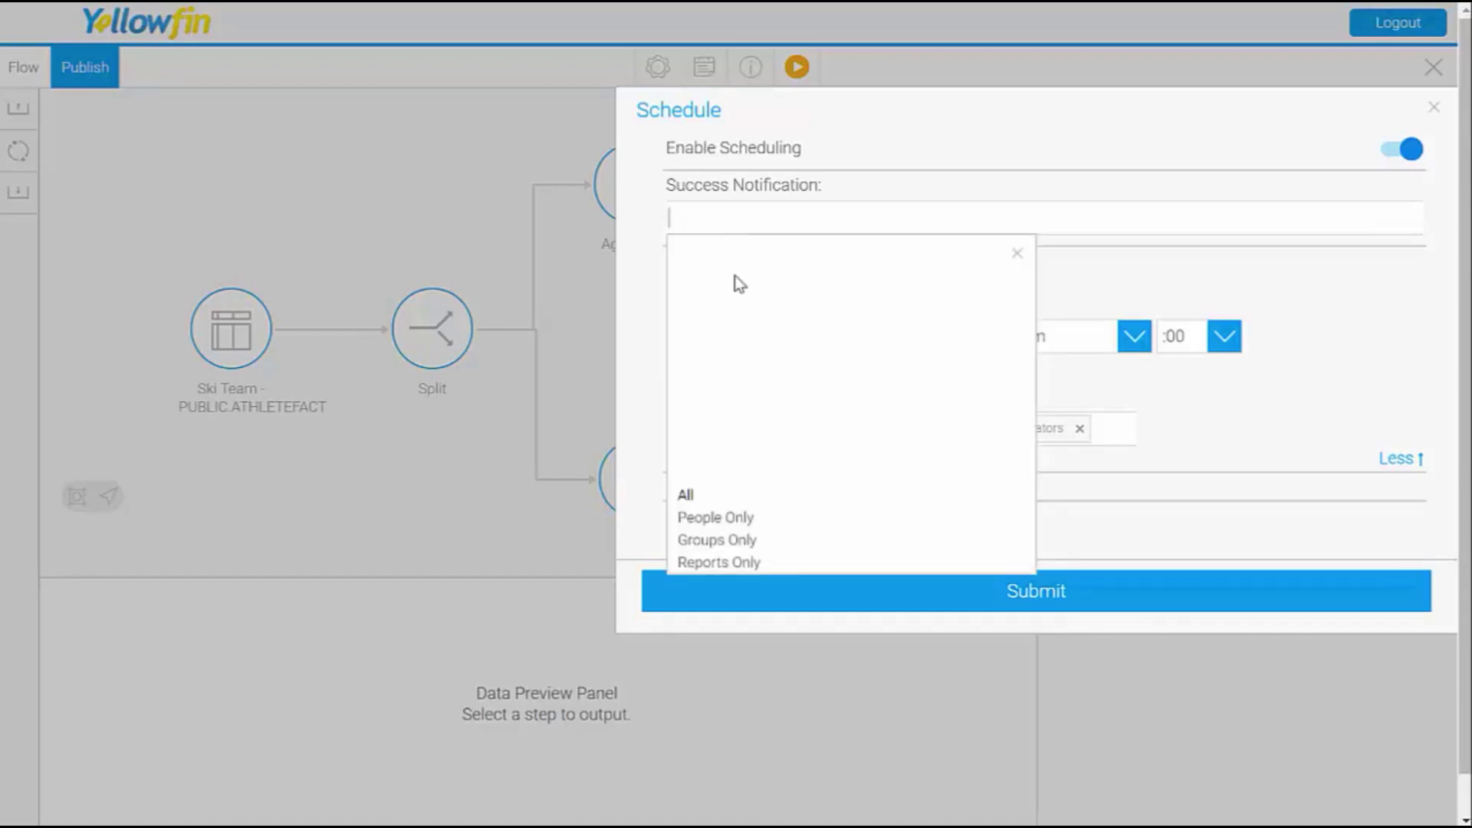
left_click(715, 517)
left_click(738, 376)
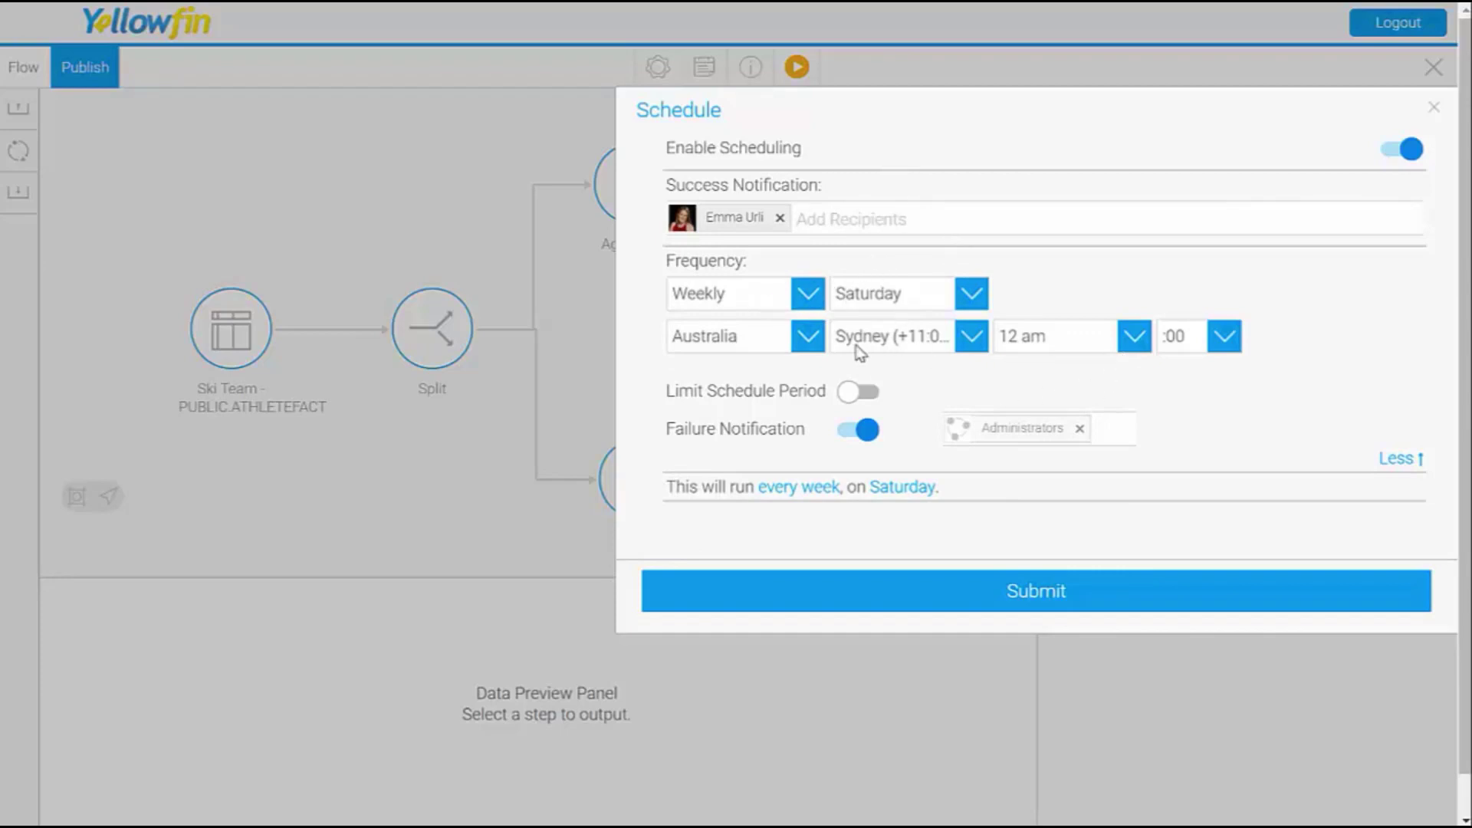
Set the flow's schedule frequency to Daily at 5 am
left_click(808, 300)
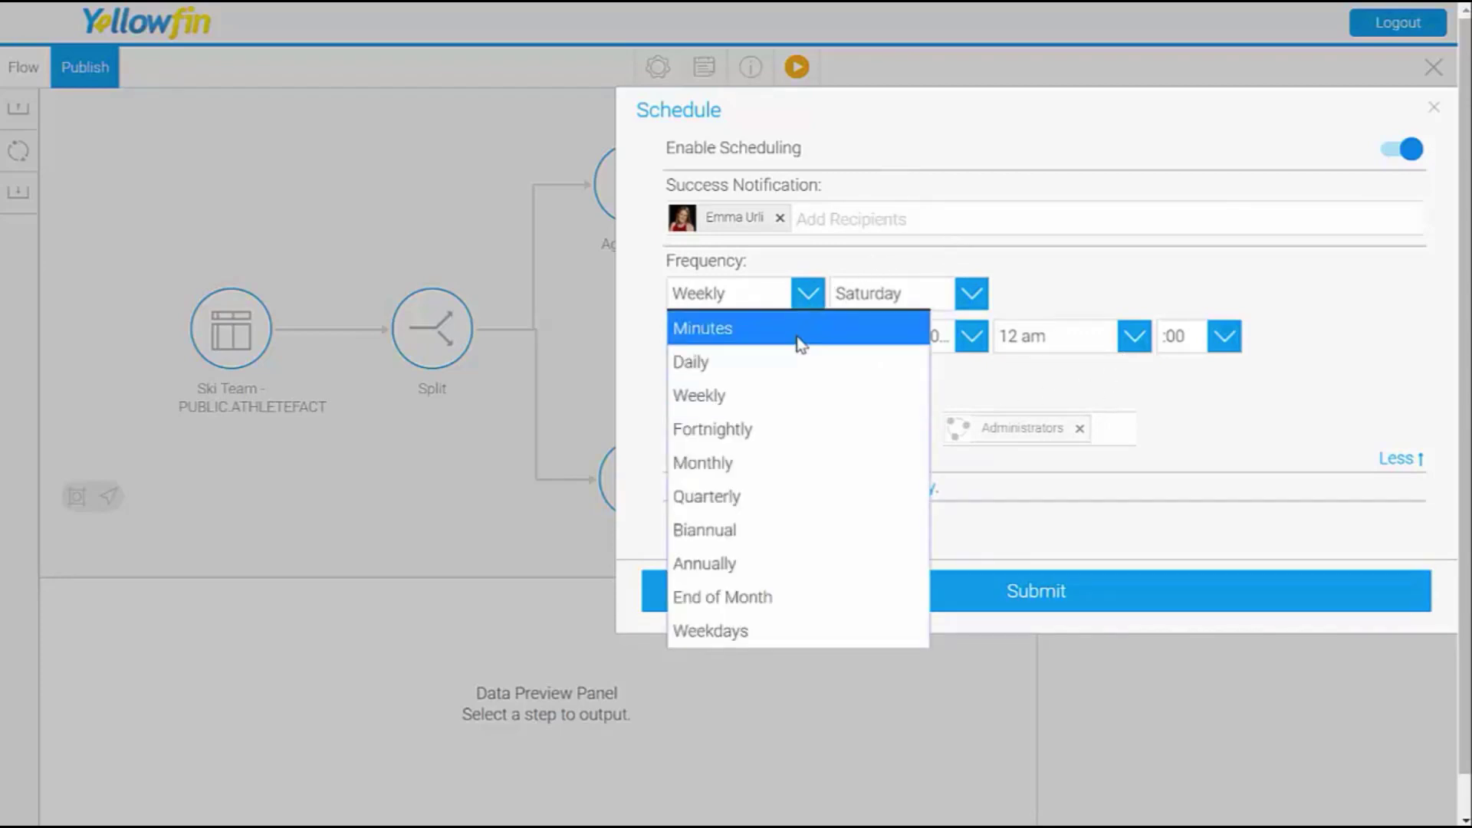
left_click(801, 344)
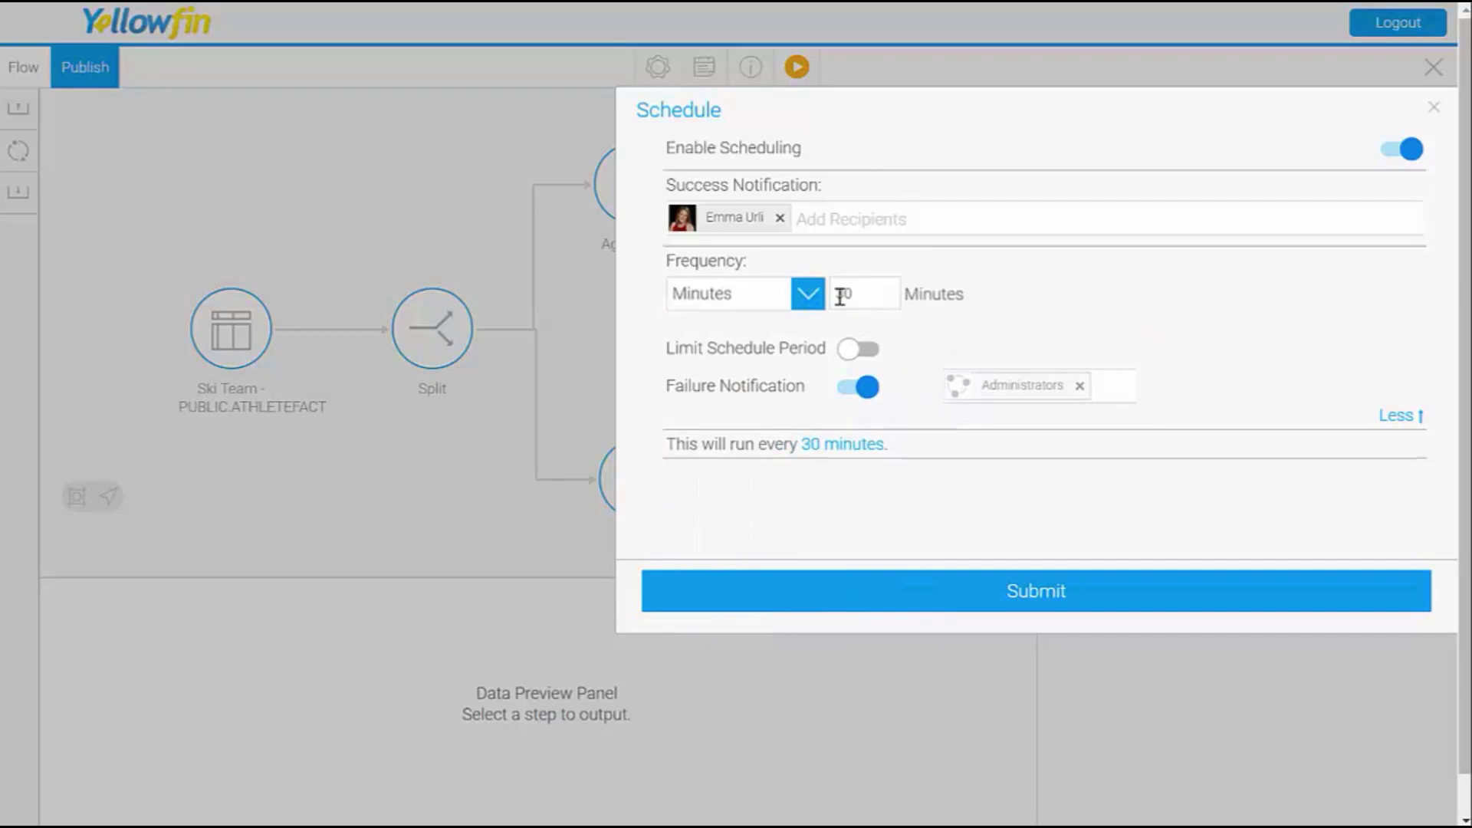
left_click(798, 301)
left_click(784, 353)
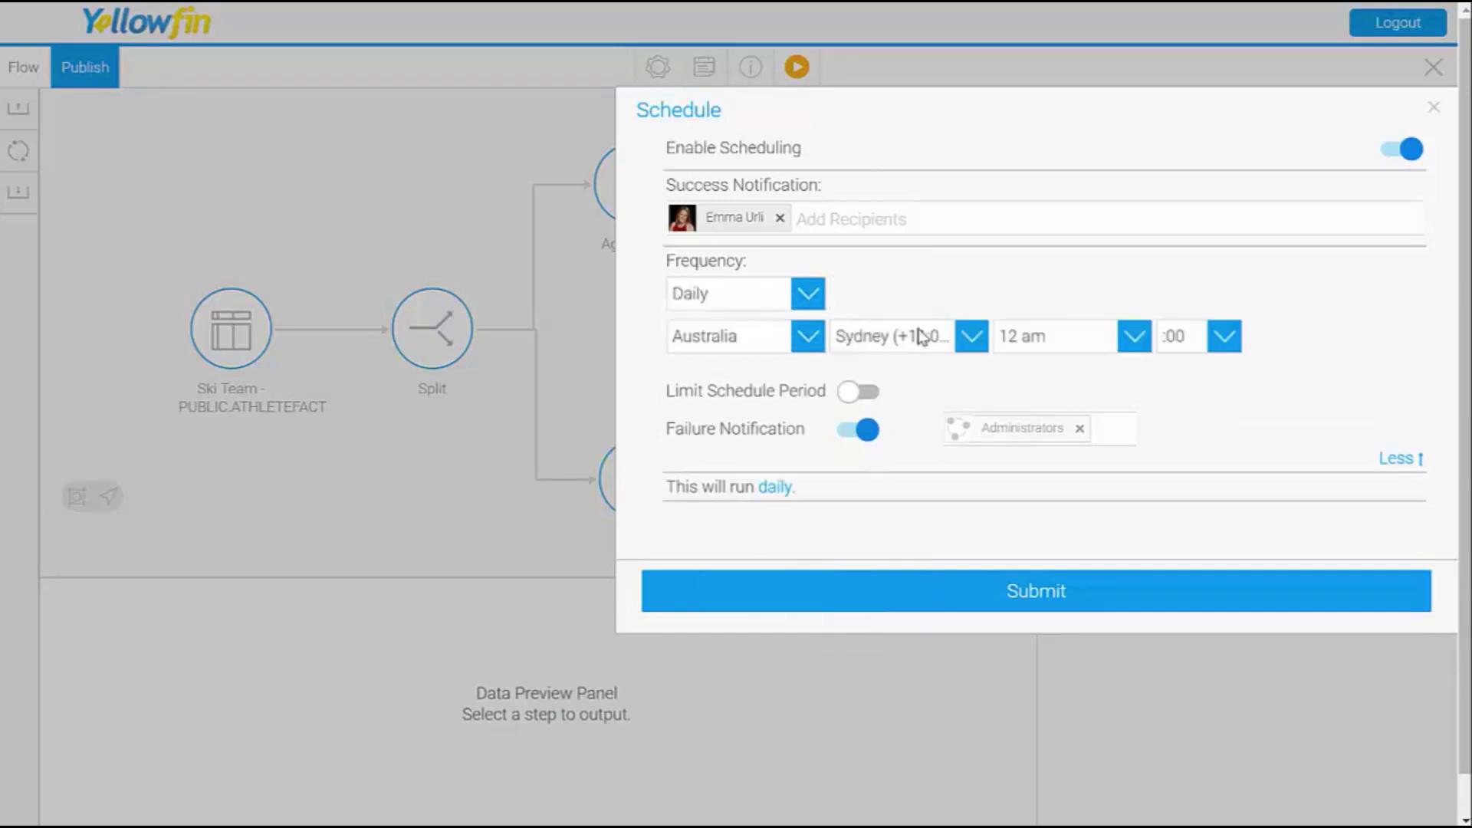
left_click(1135, 338)
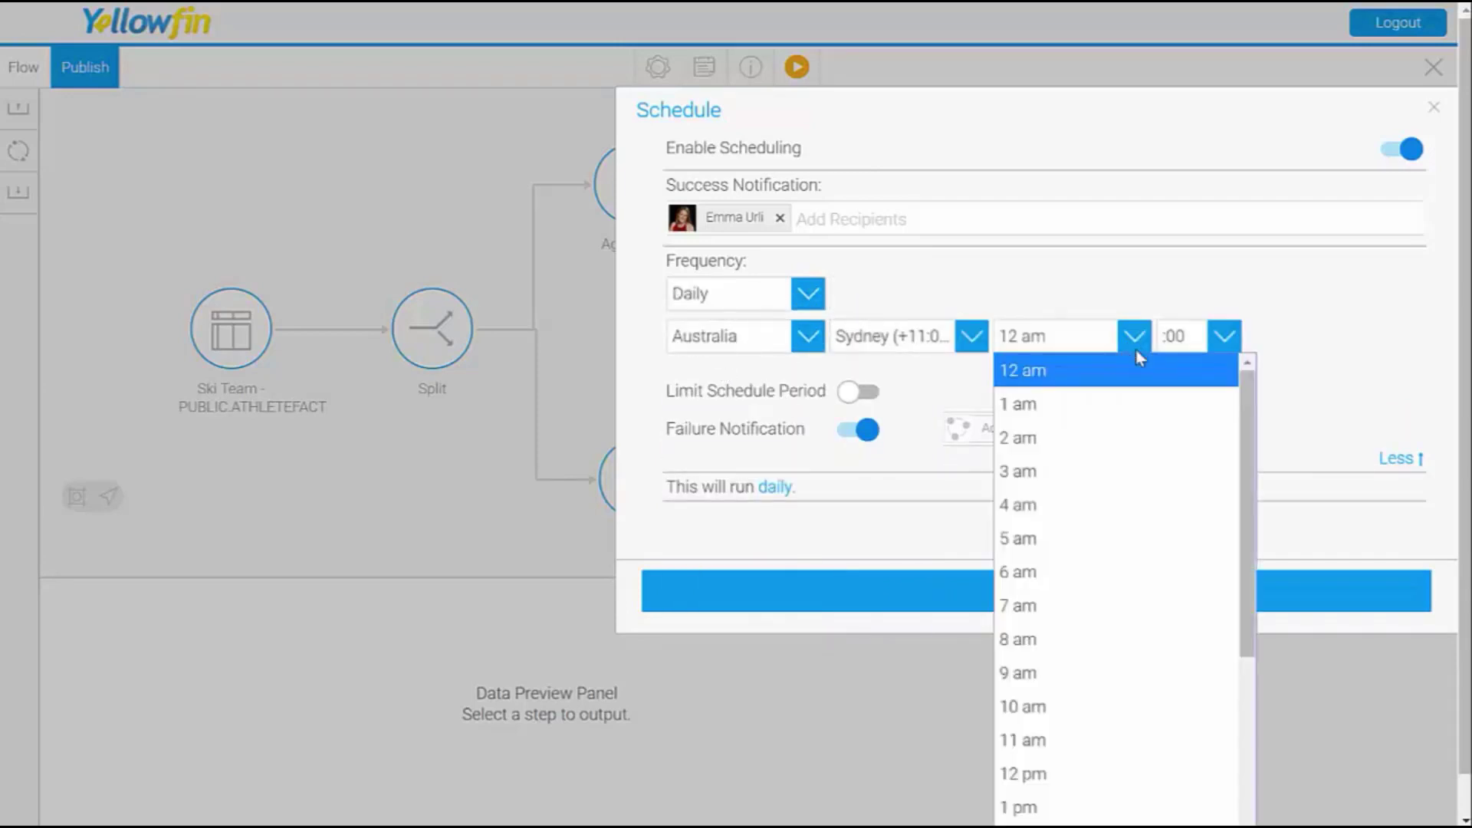
left_click(1111, 537)
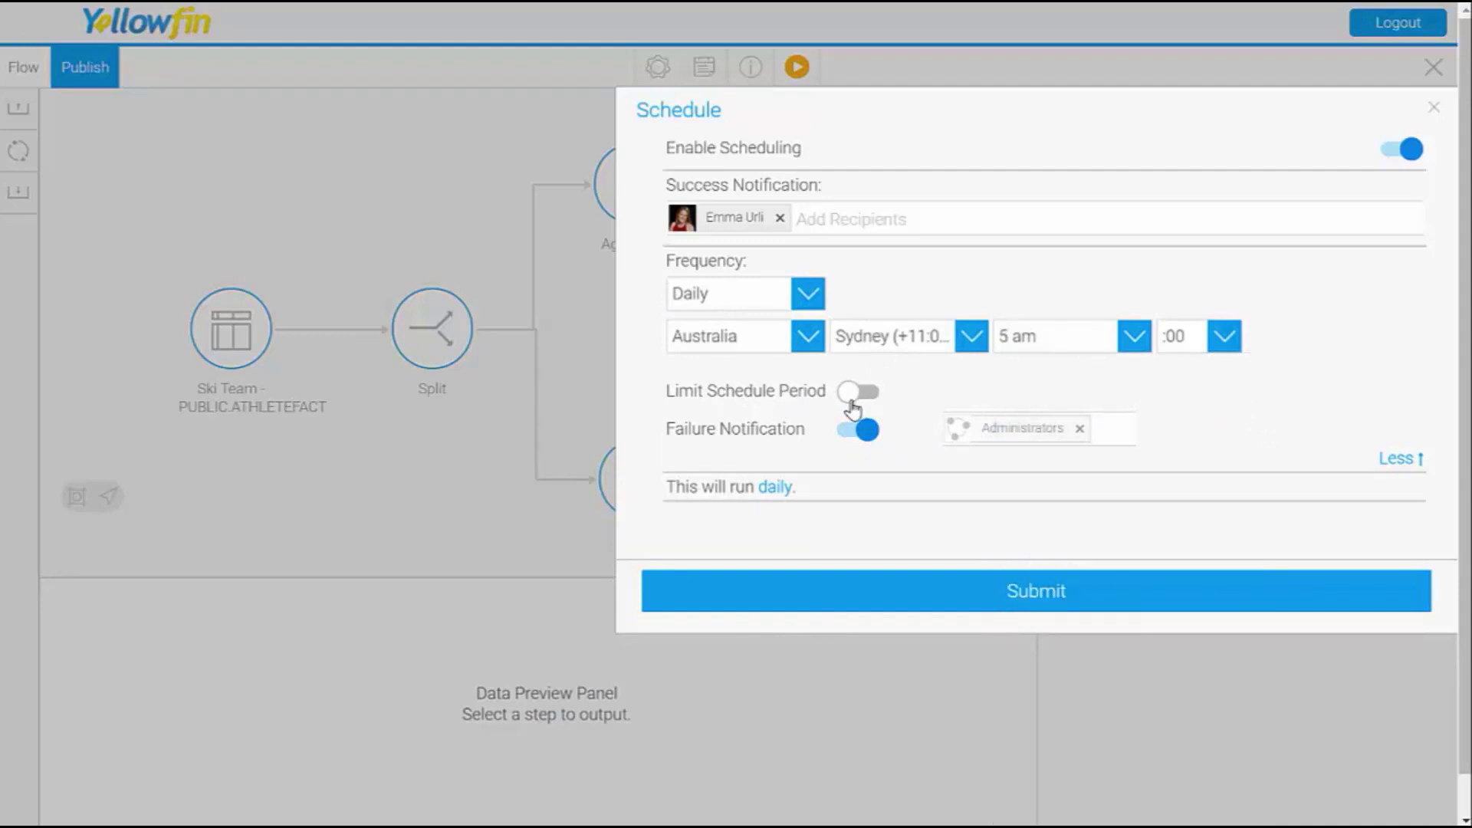
Check the schedule period limit and failure notification options, keep the period unlimited, and submit the schedule
left_click(861, 393)
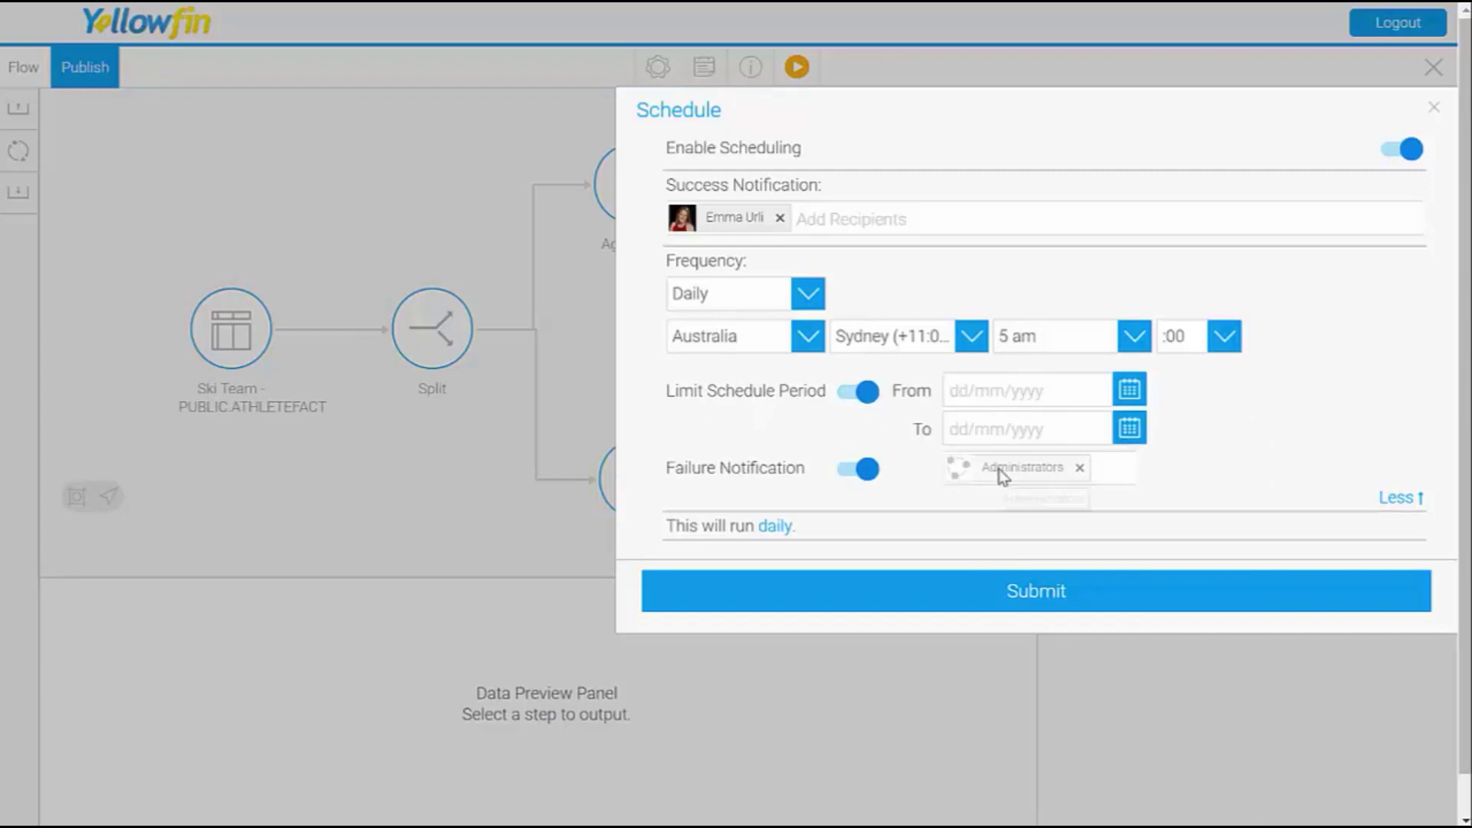
left_click(859, 393)
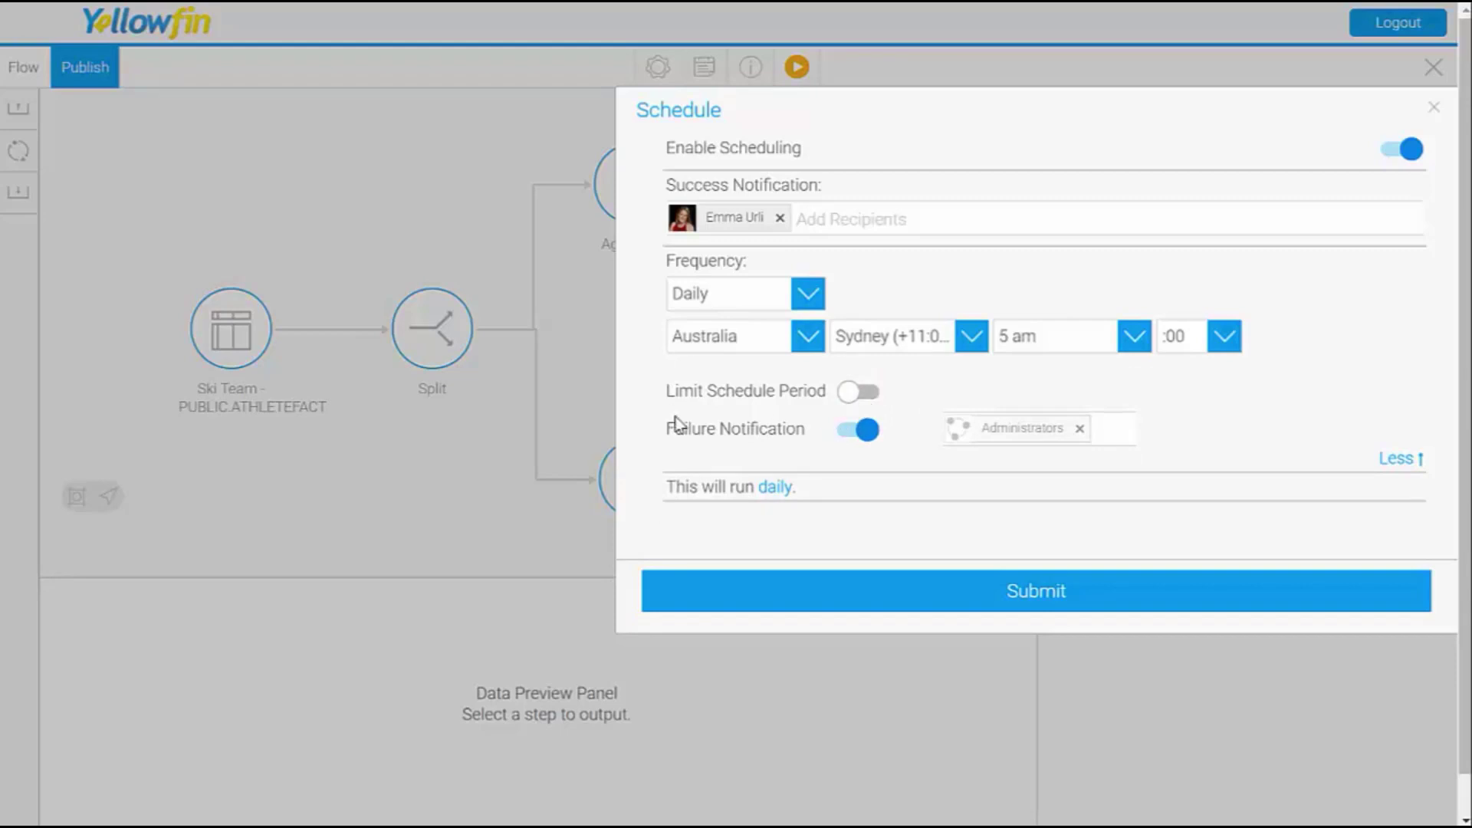
left_click_drag(677, 431, 726, 434)
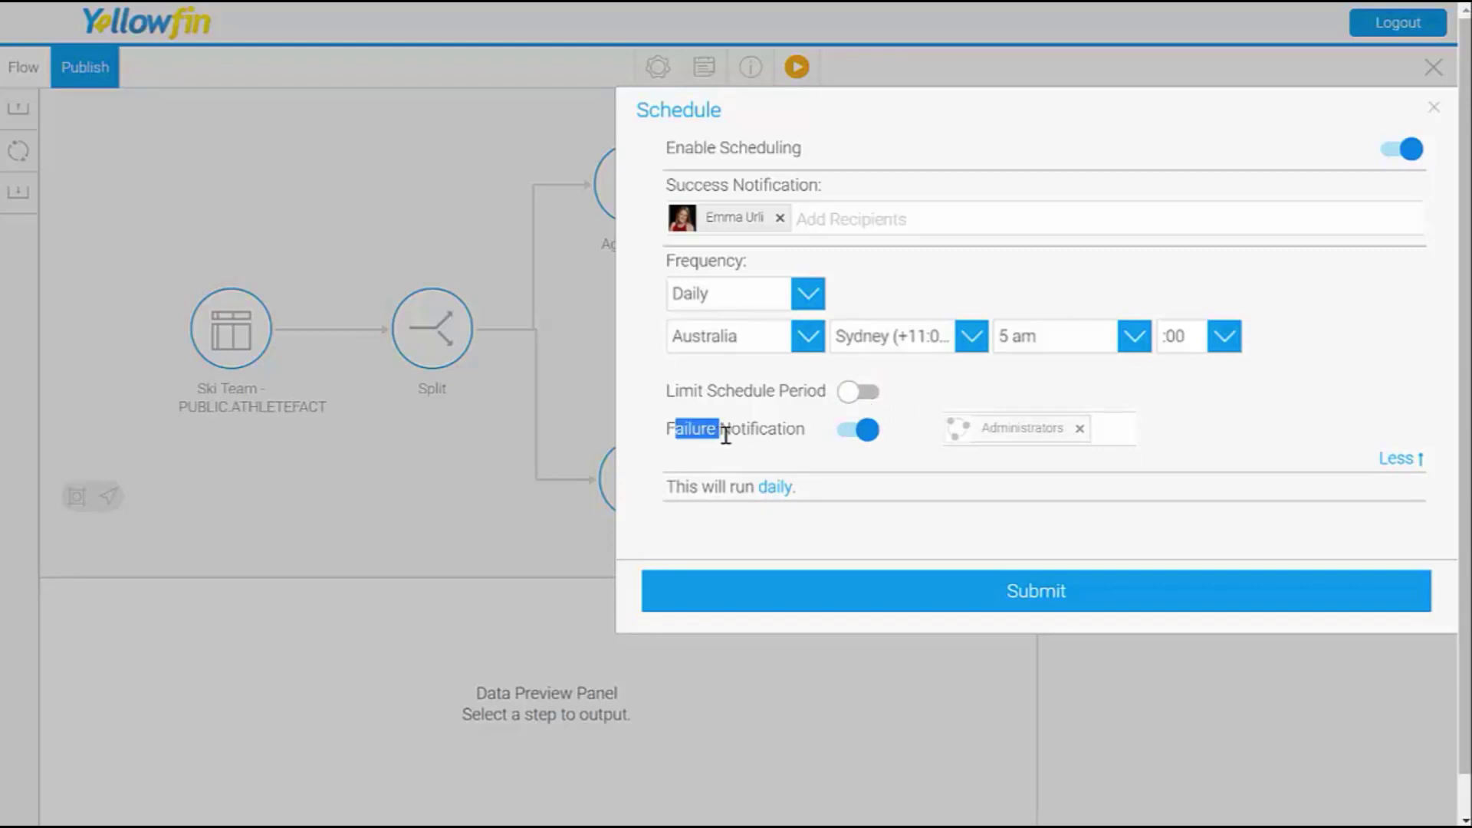
left_click(792, 447)
left_click(1045, 614)
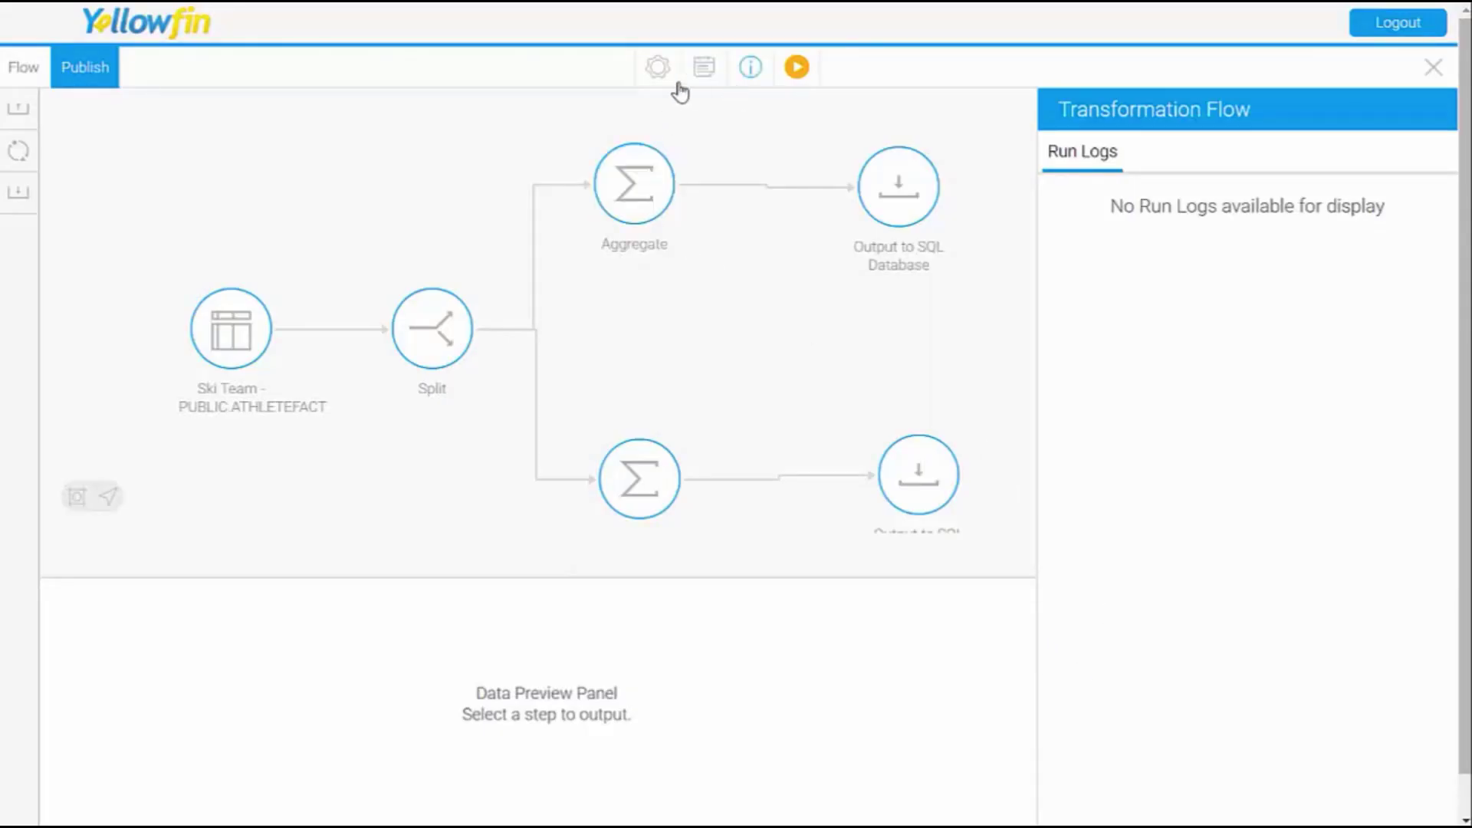
Start publishing the transformation flow and name it "Data warehouse flow"
left_click(86, 82)
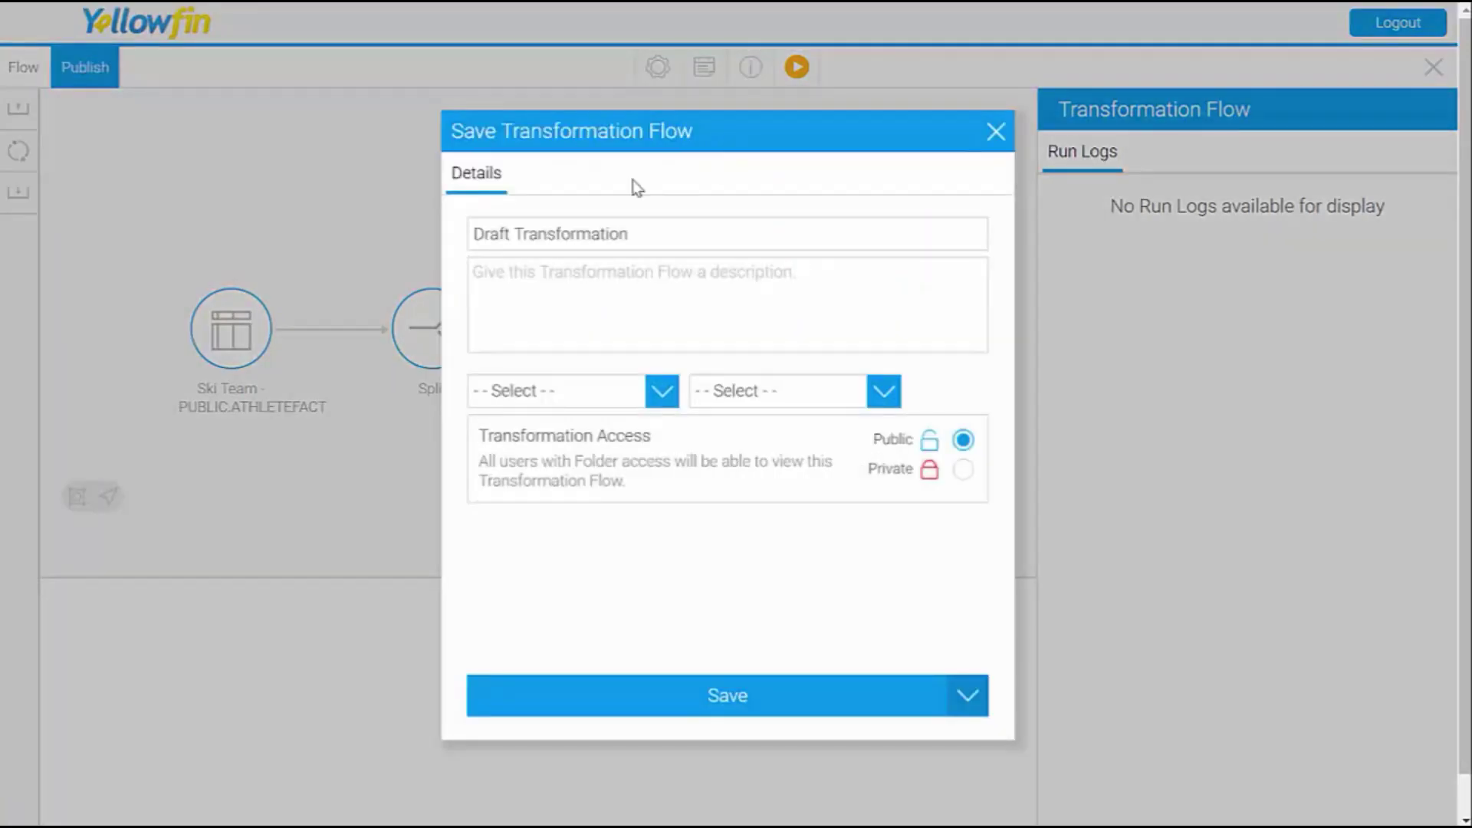
left_click_drag(644, 227, 355, 198)
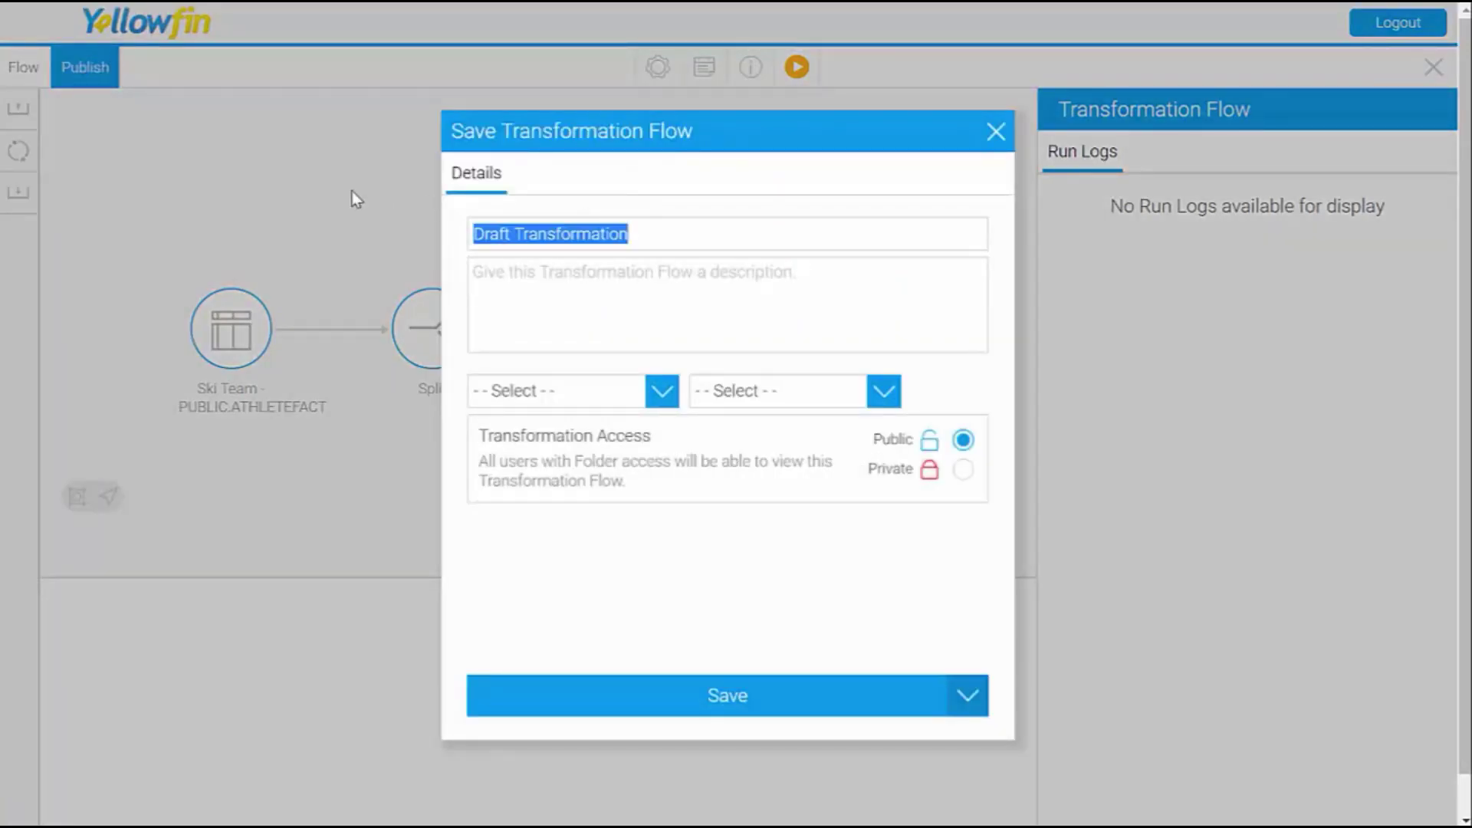
type("Data")
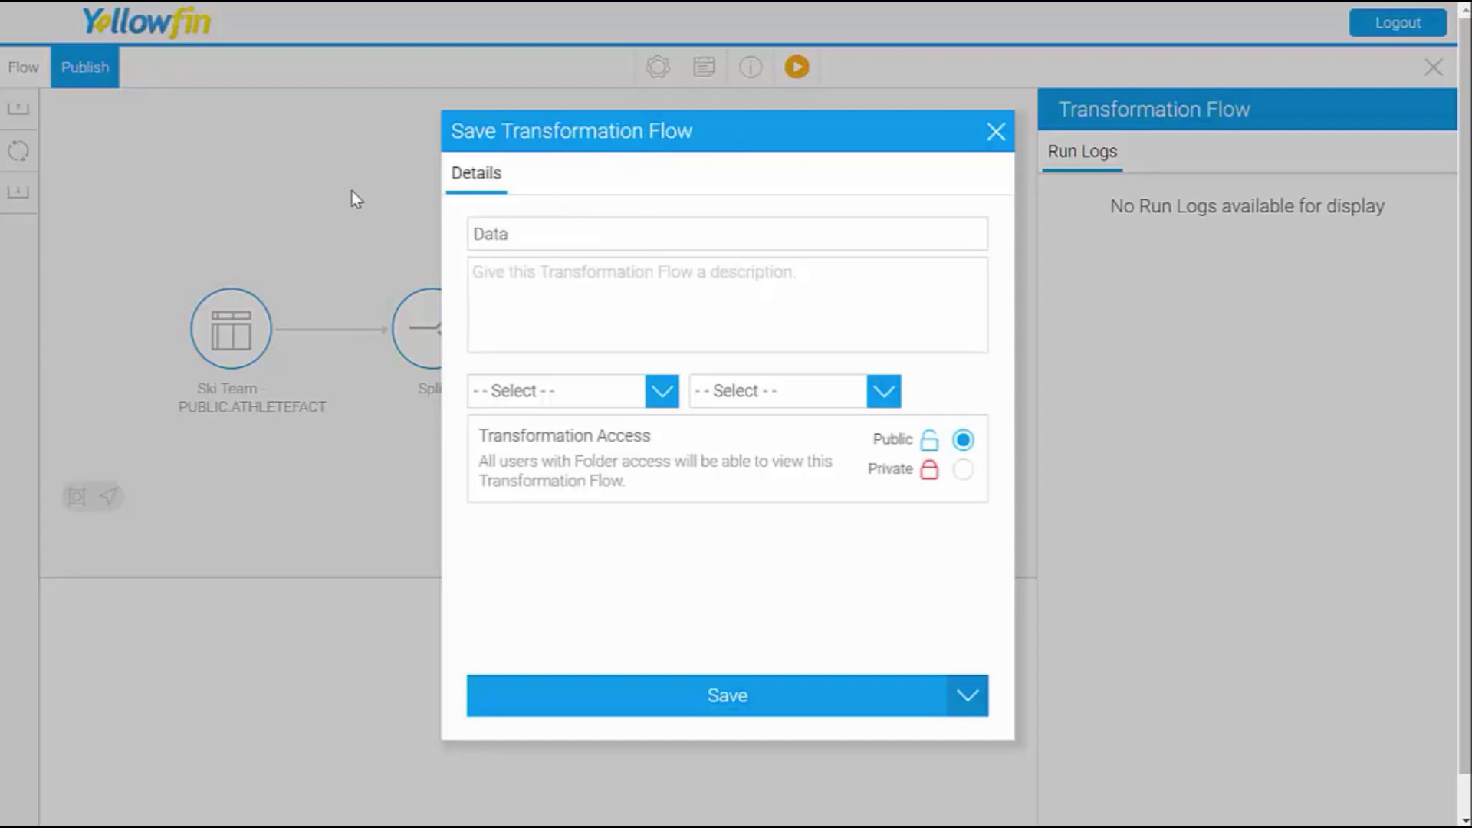
type(" warehouse flow")
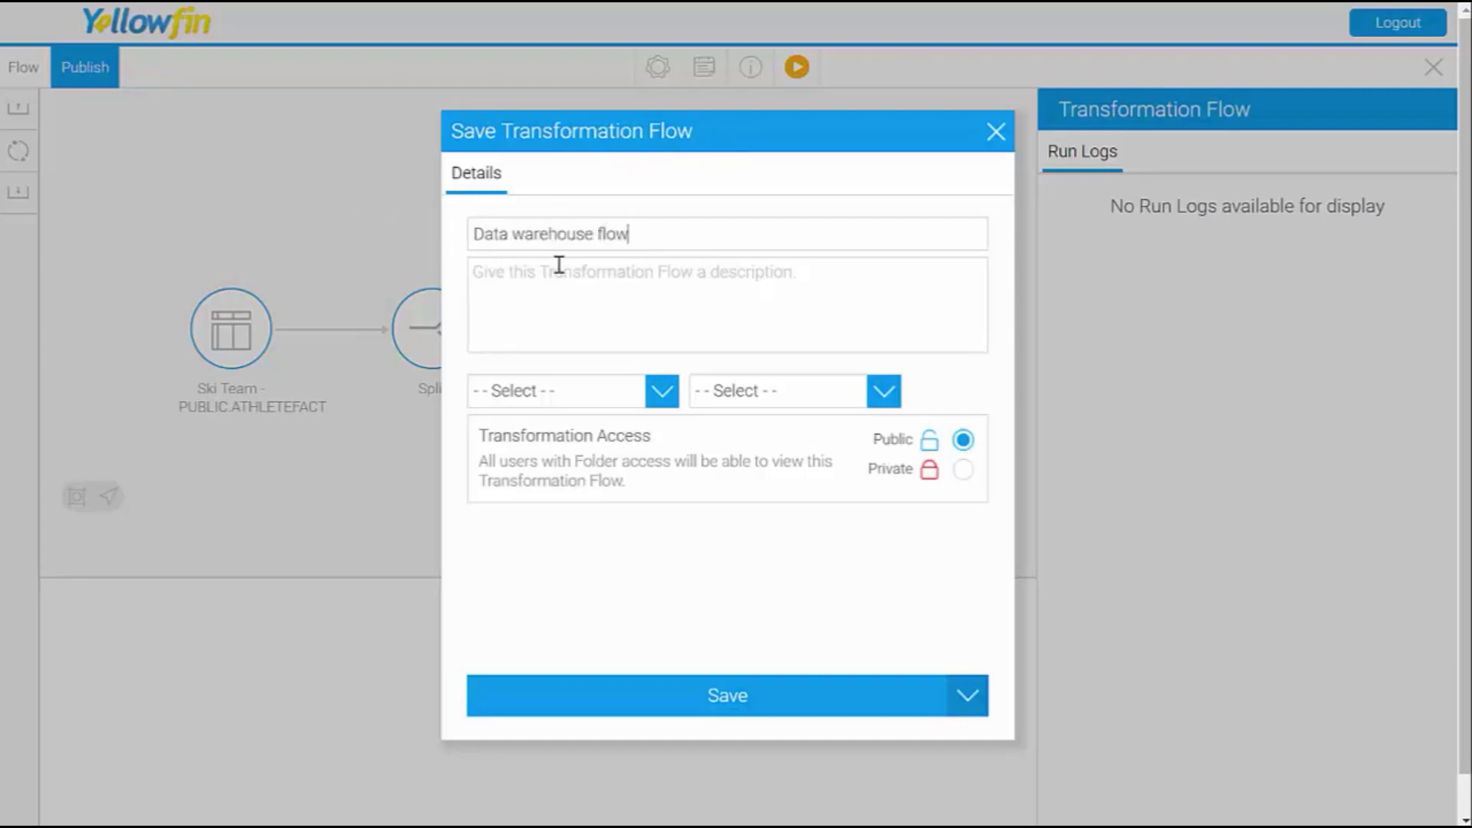
left_click(506, 308)
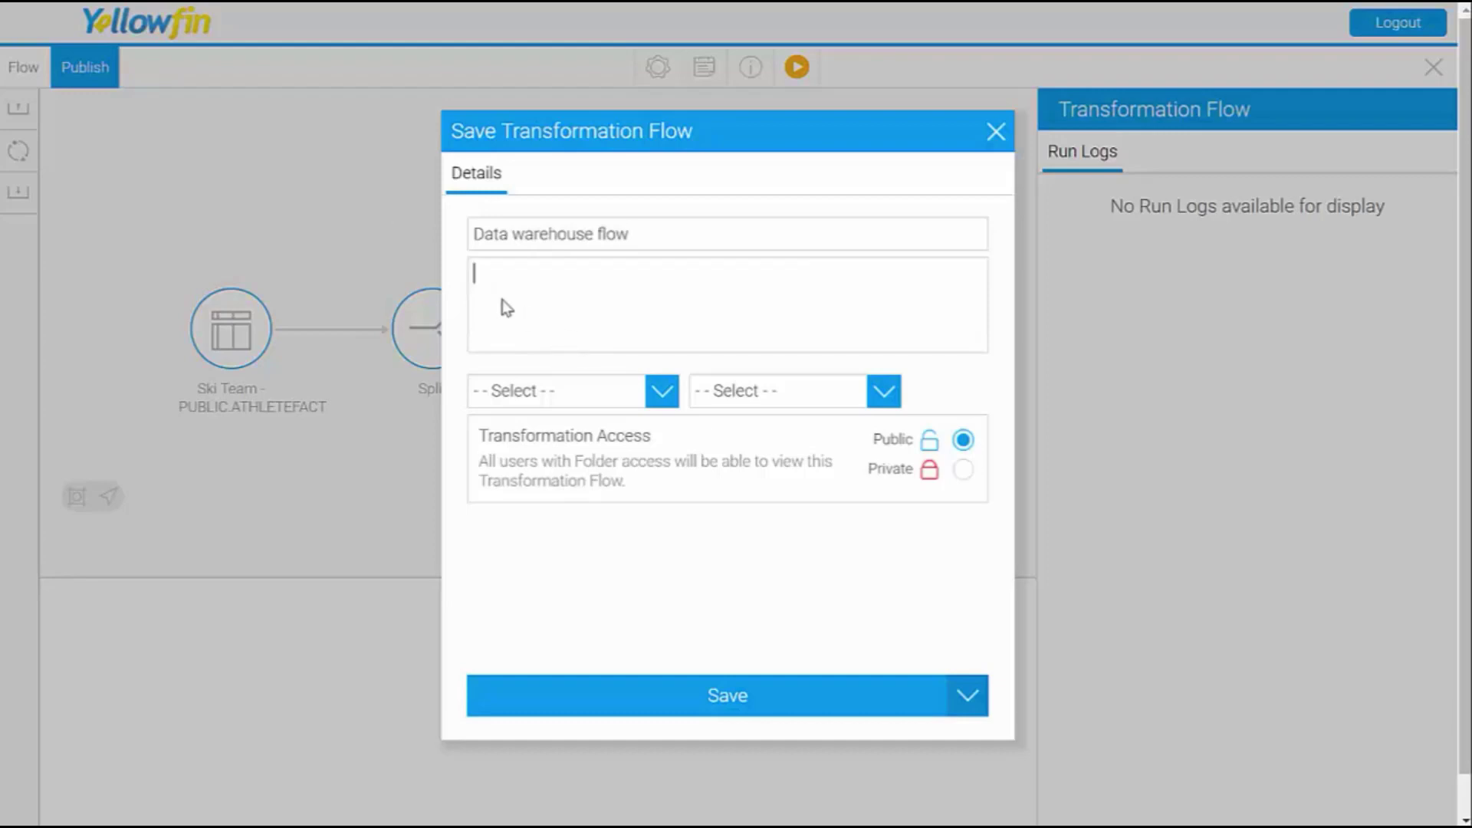
Choose the Tutorial folder and a subfolder for the flow, and save it with public access
left_click(660, 391)
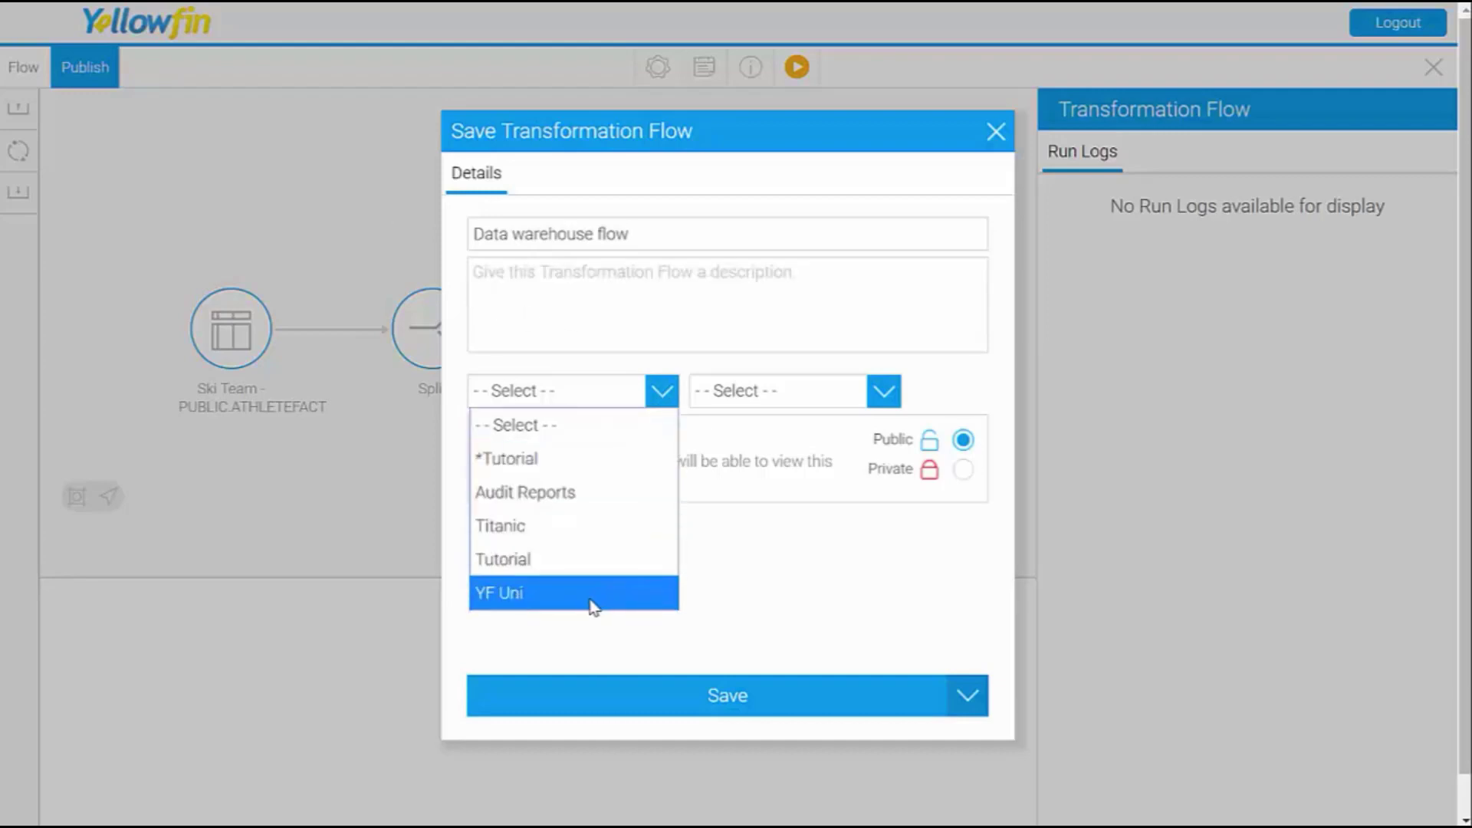
left_click(566, 566)
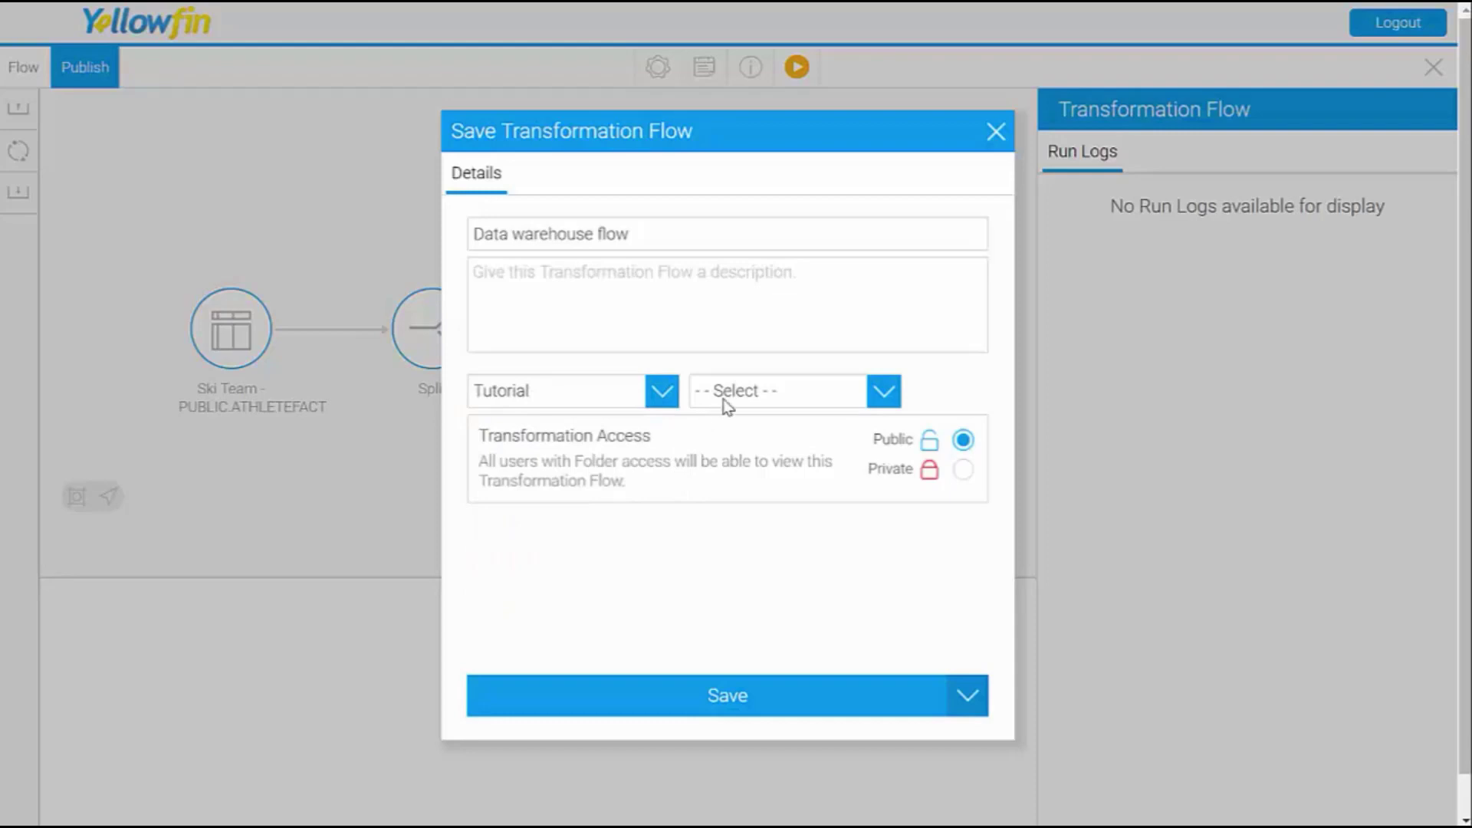
left_click(782, 393)
left_click(748, 594)
left_click(773, 716)
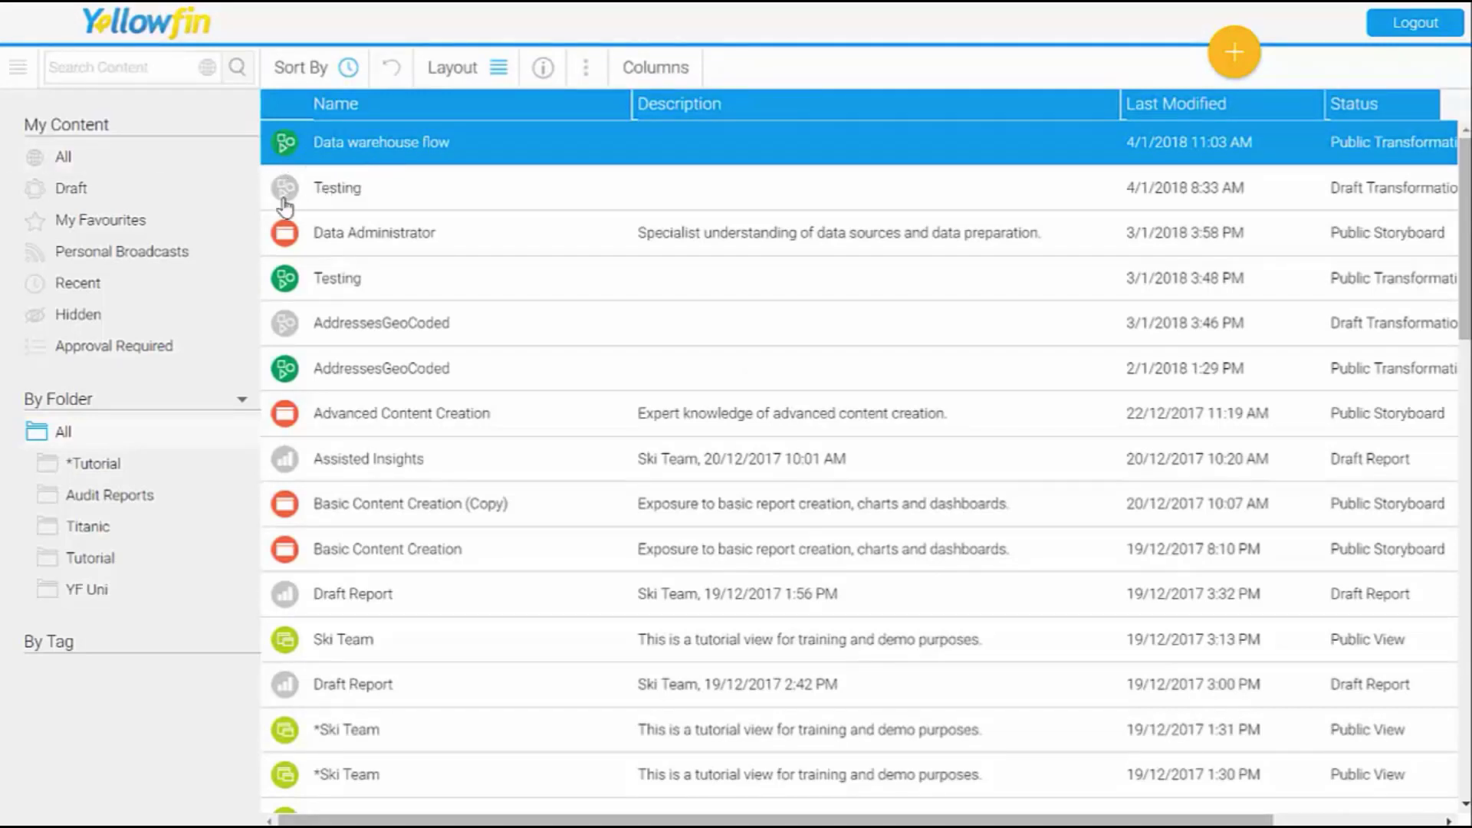
Run the Data warehouse flow transformation from the content list and acknowledge the message
right_click(366, 149)
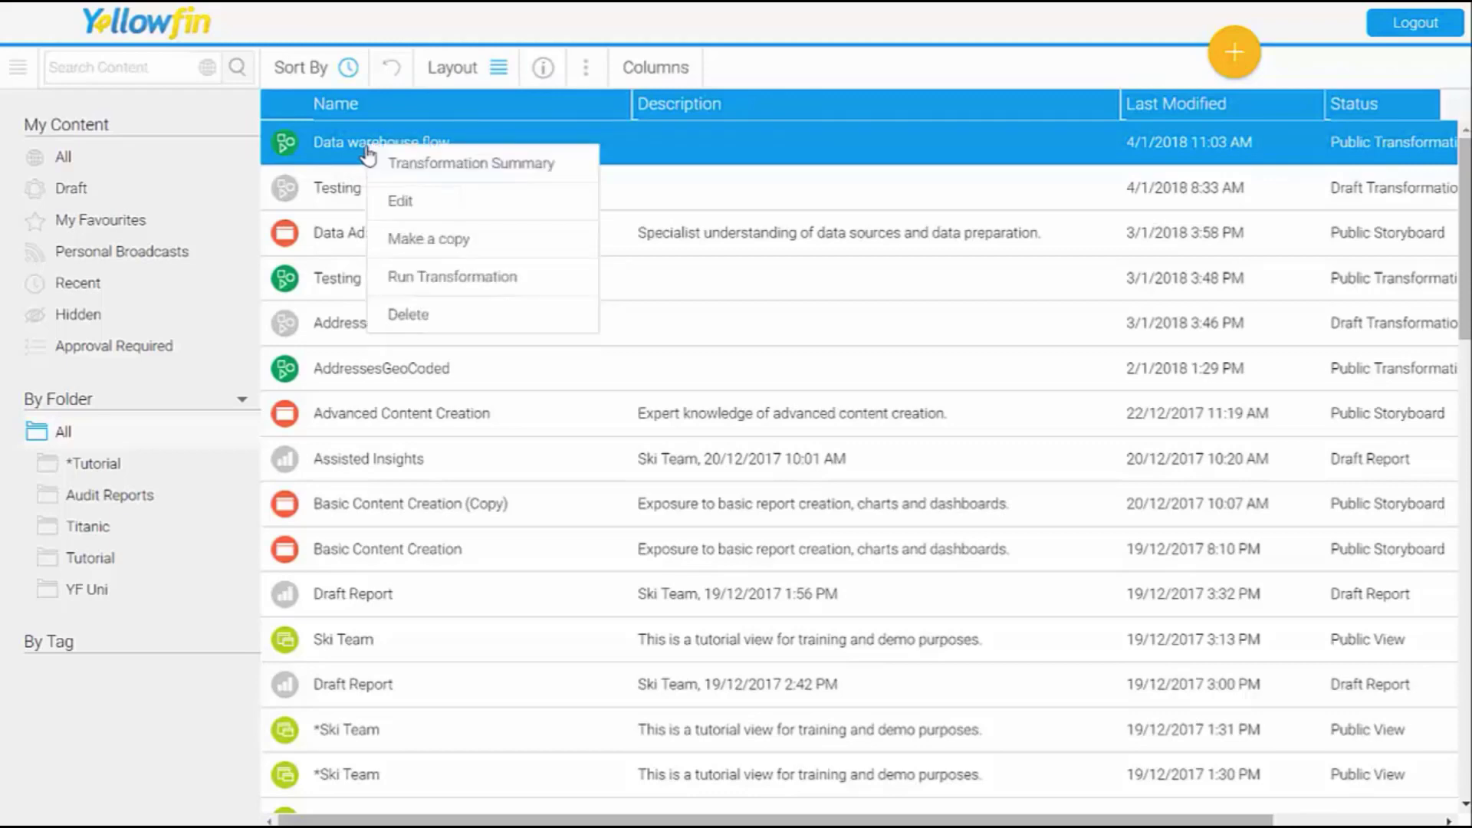
left_click(514, 282)
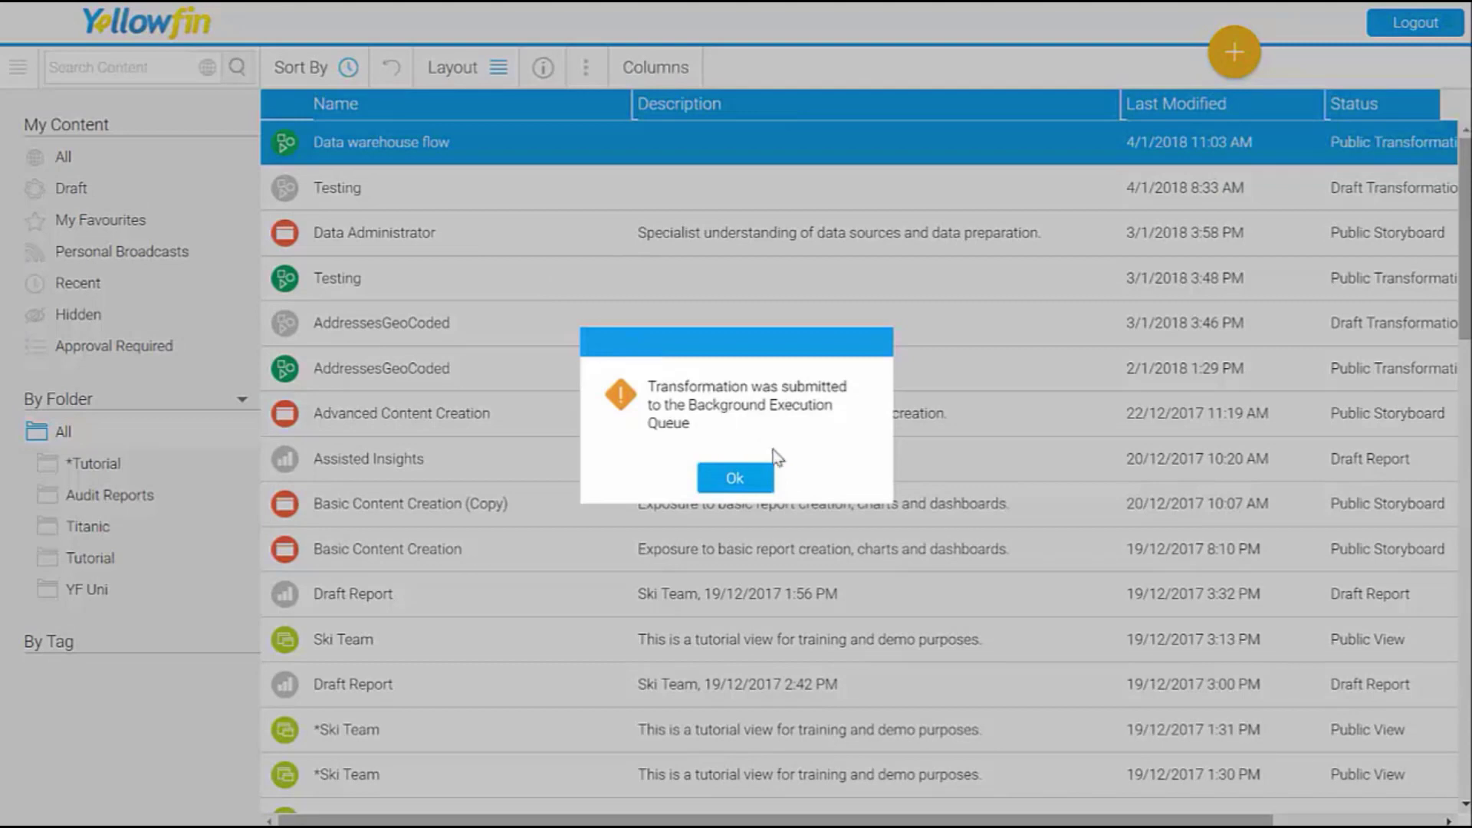
left_click(737, 479)
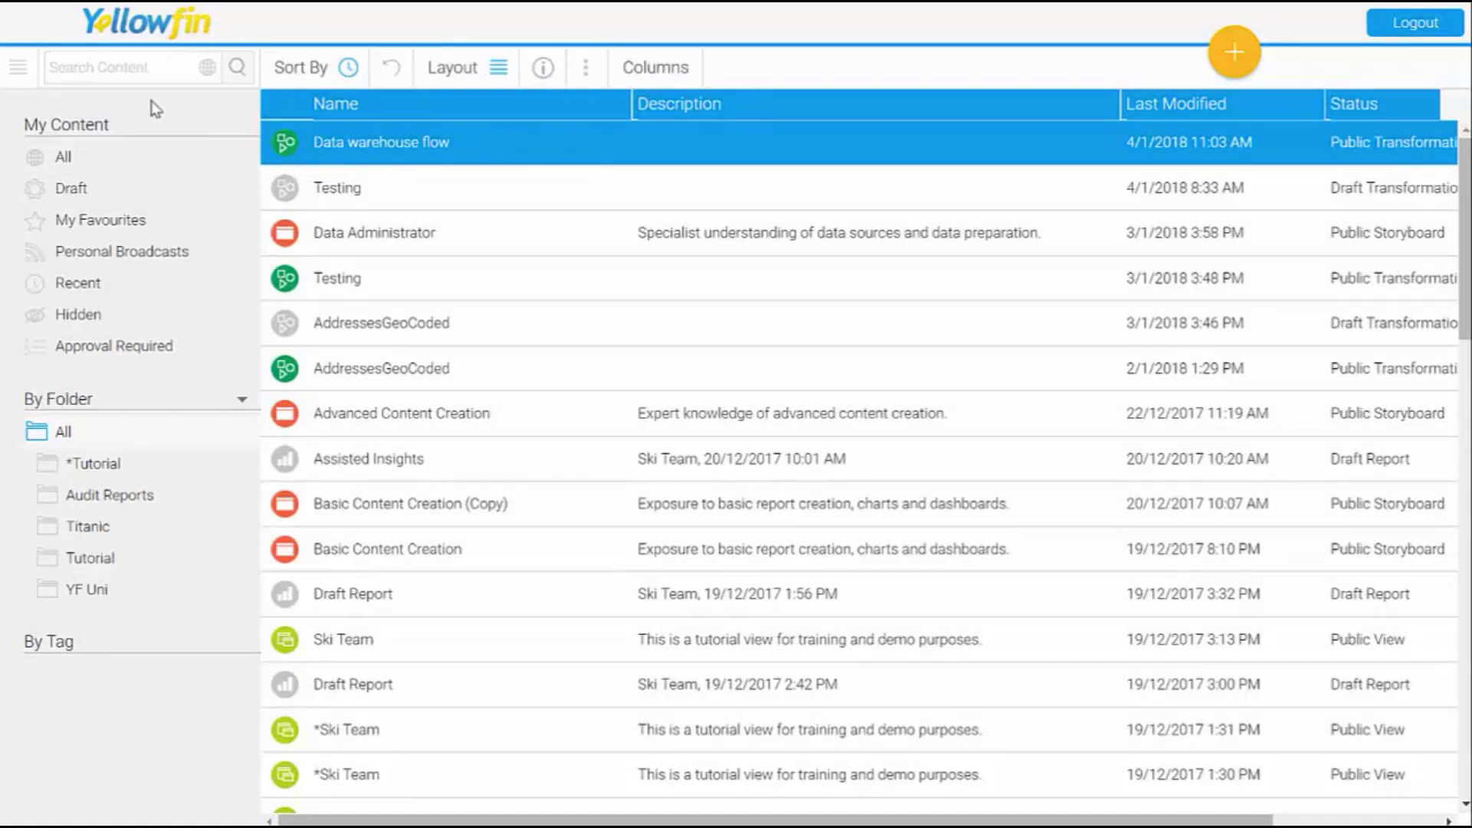
Open Schedule Management, examine the schedule and status details of Data warehouse flow, and close the page
left_click(18, 67)
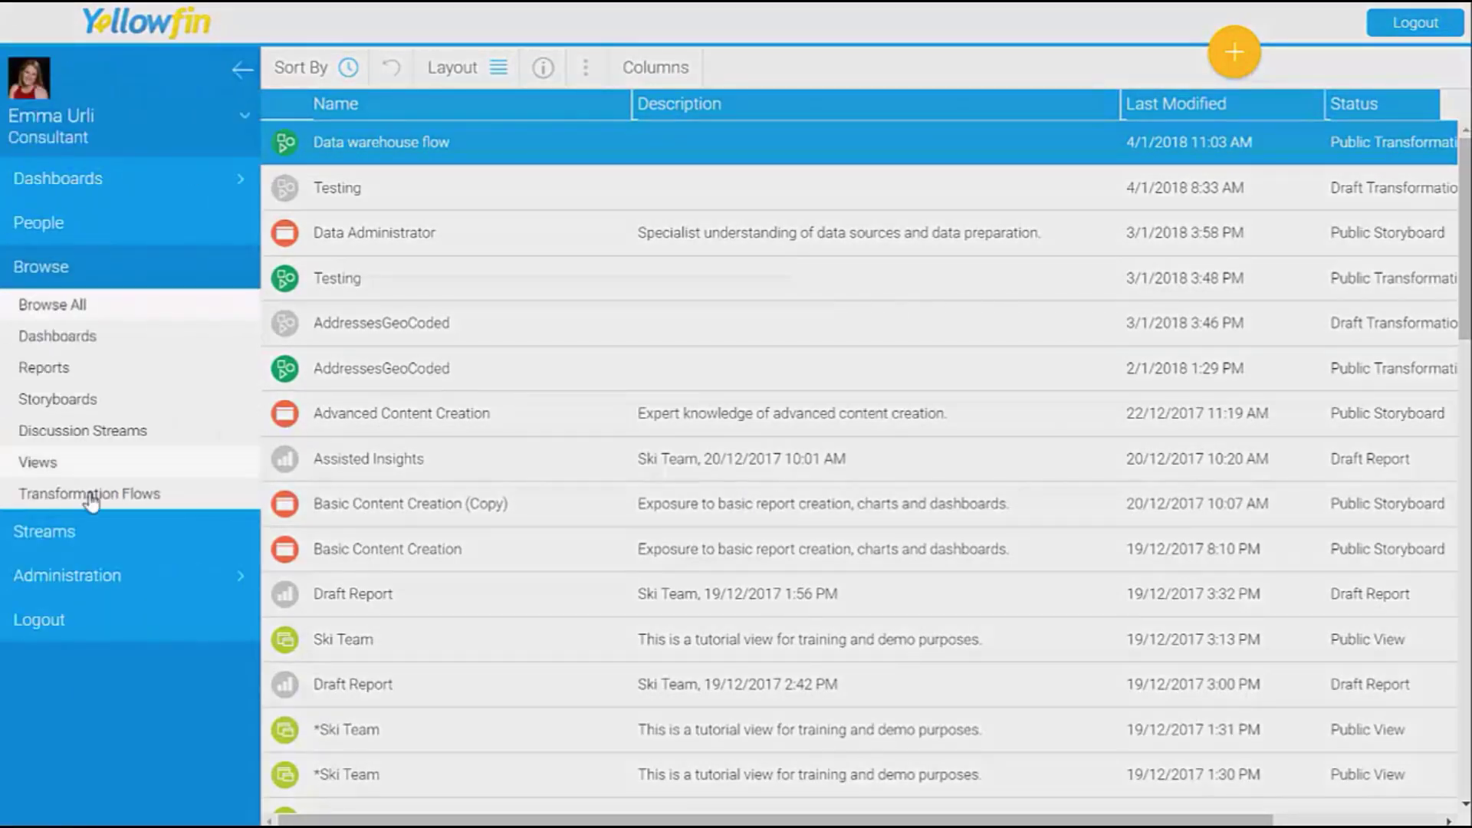
left_click(105, 574)
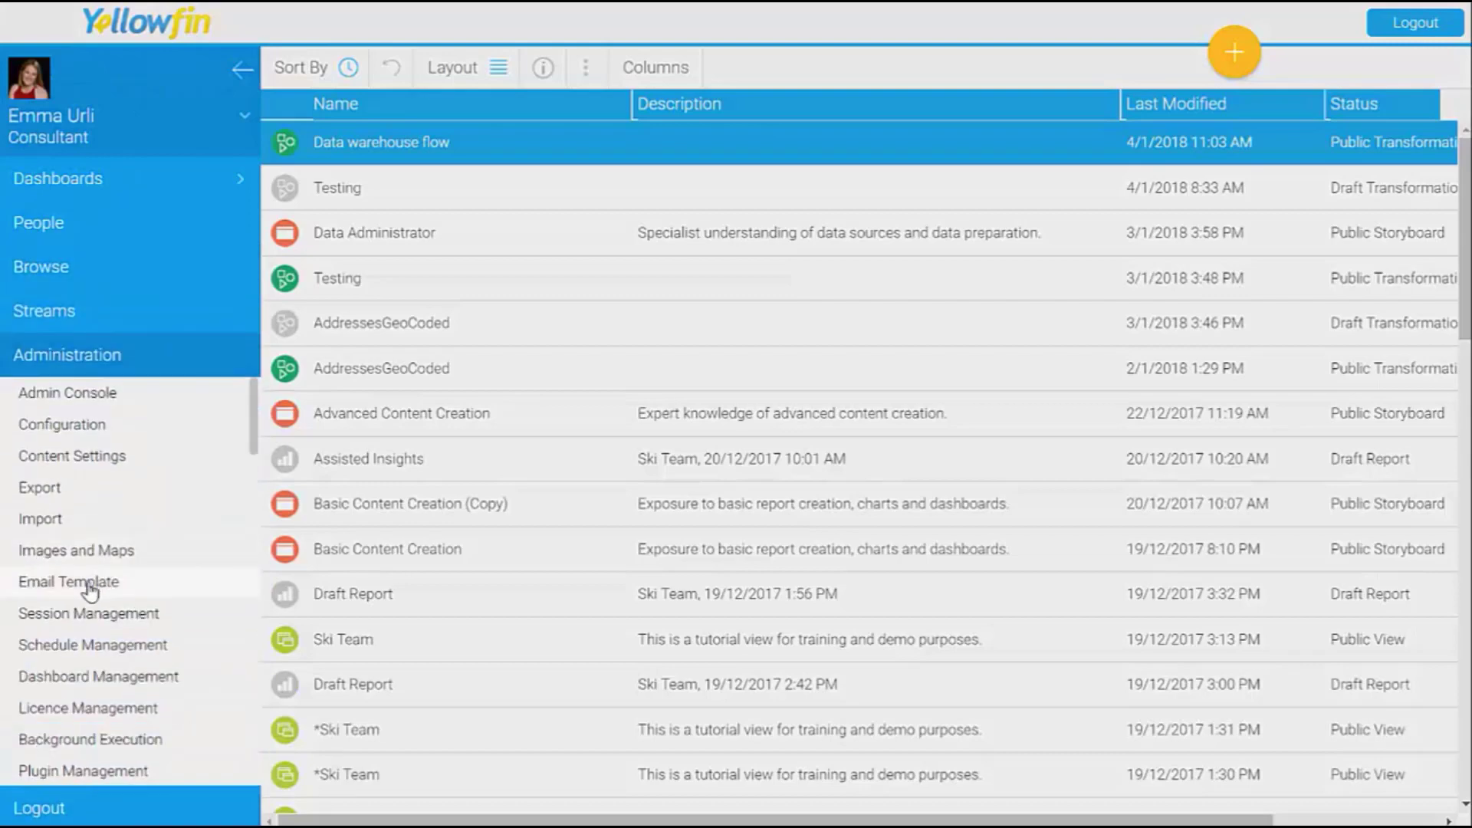
left_click(115, 654)
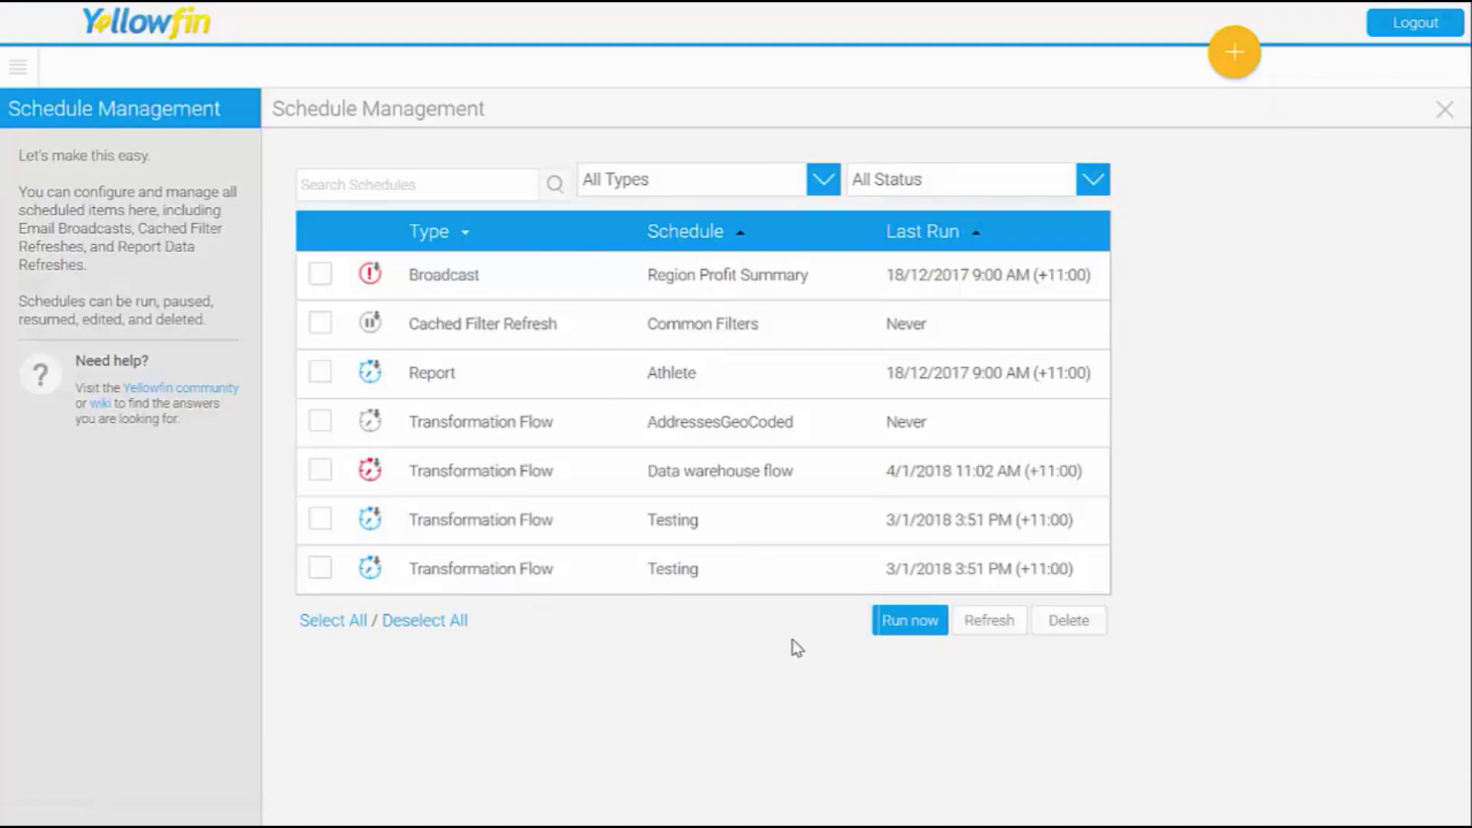
triple_click(690, 470)
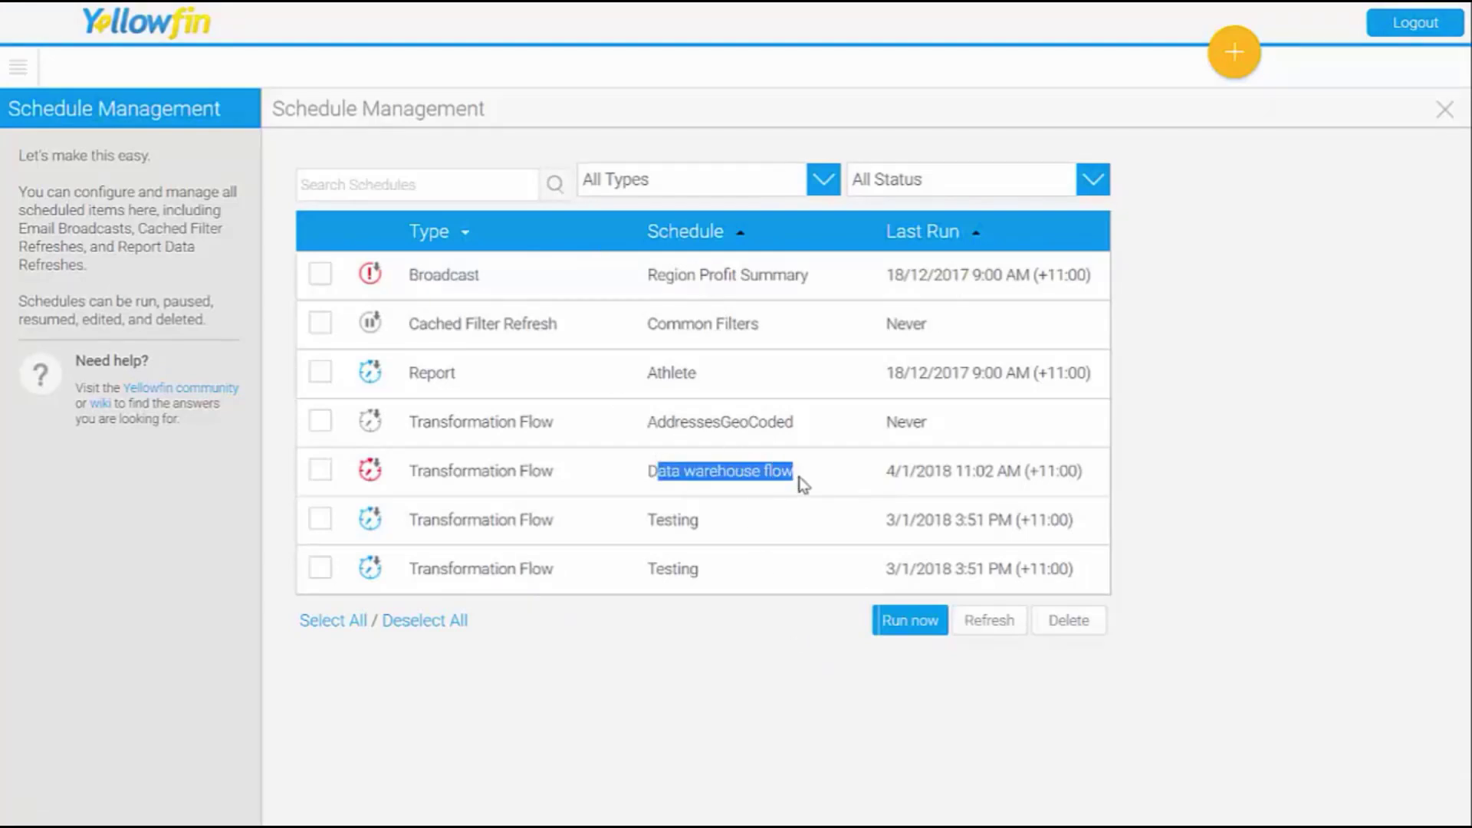
left_click(797, 482)
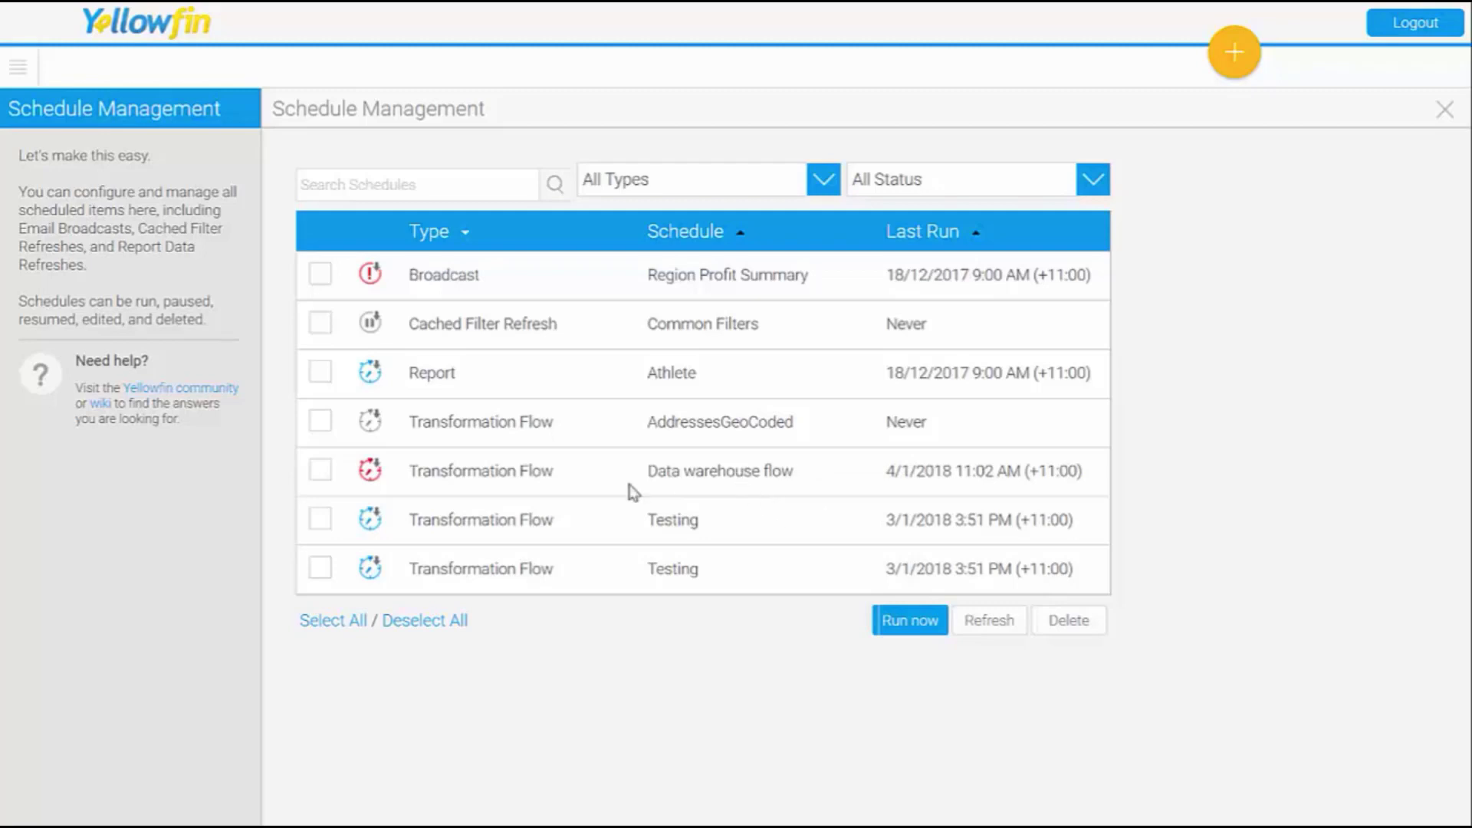
left_click(367, 477)
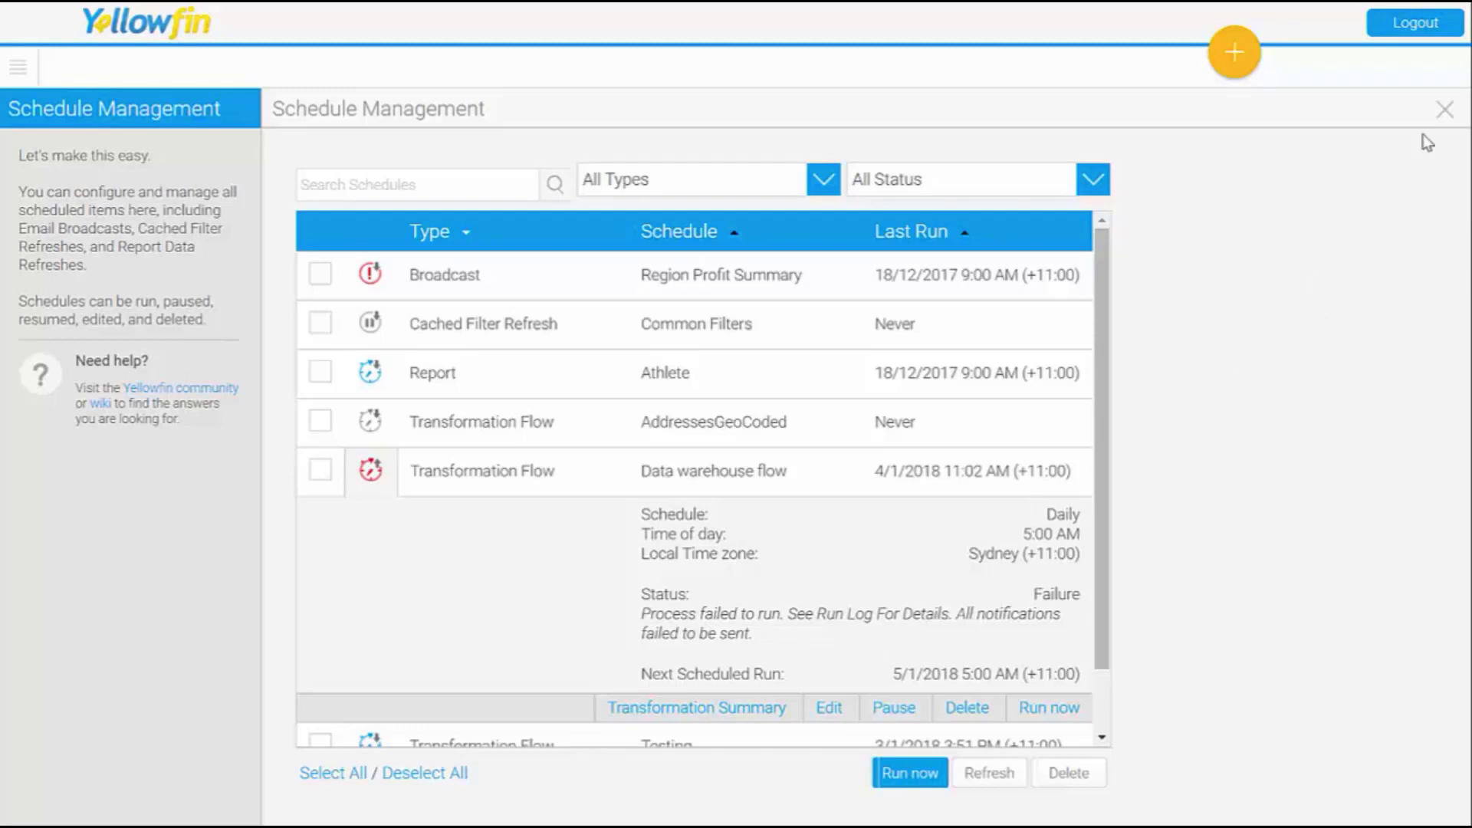
left_click(1445, 110)
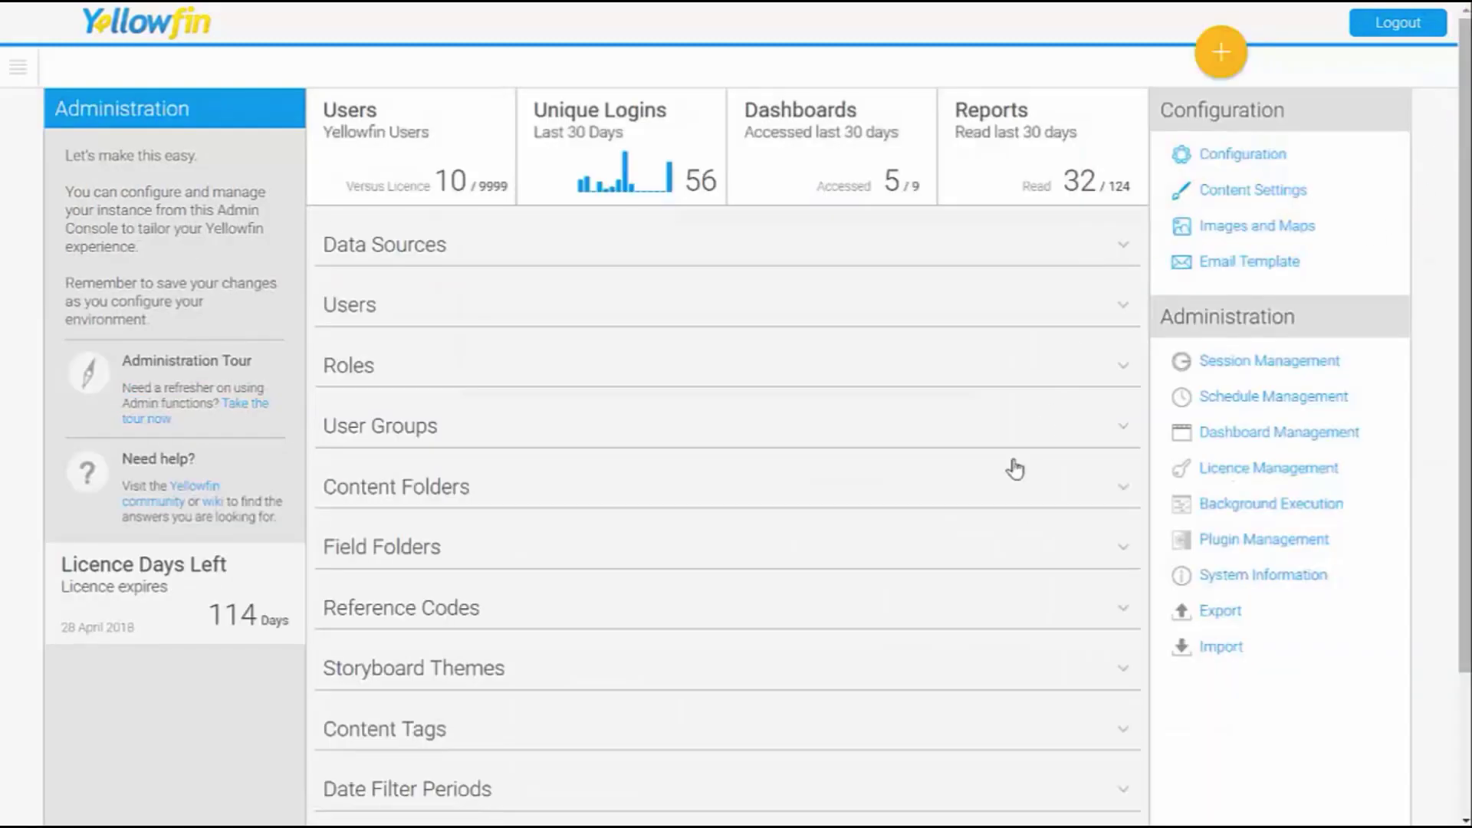